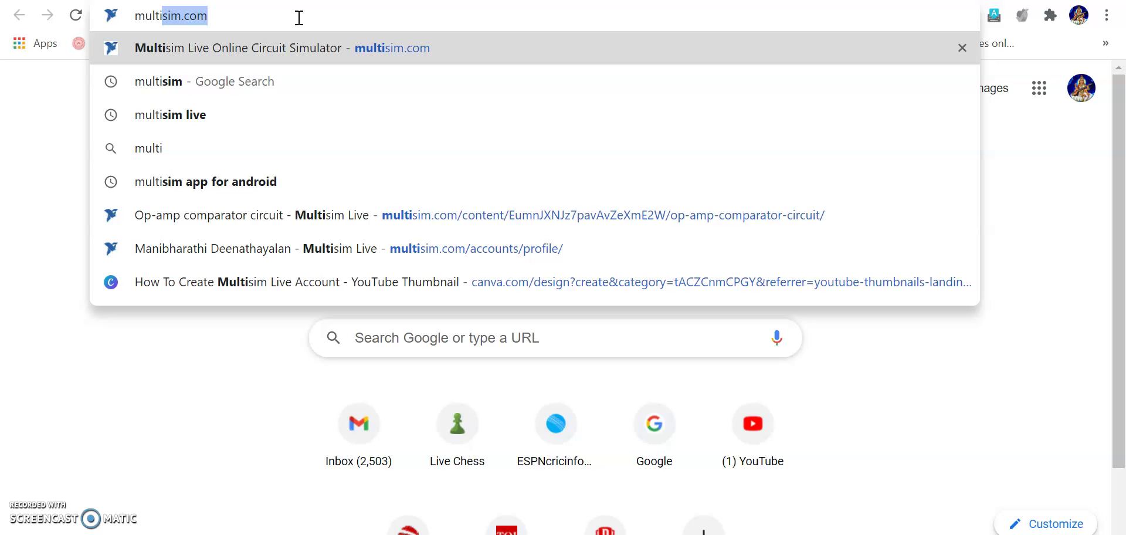
Open the Multisim Live website at multisim.com and start a new circuit.
{"action": "left_click", "coordinate": [332, 45]}
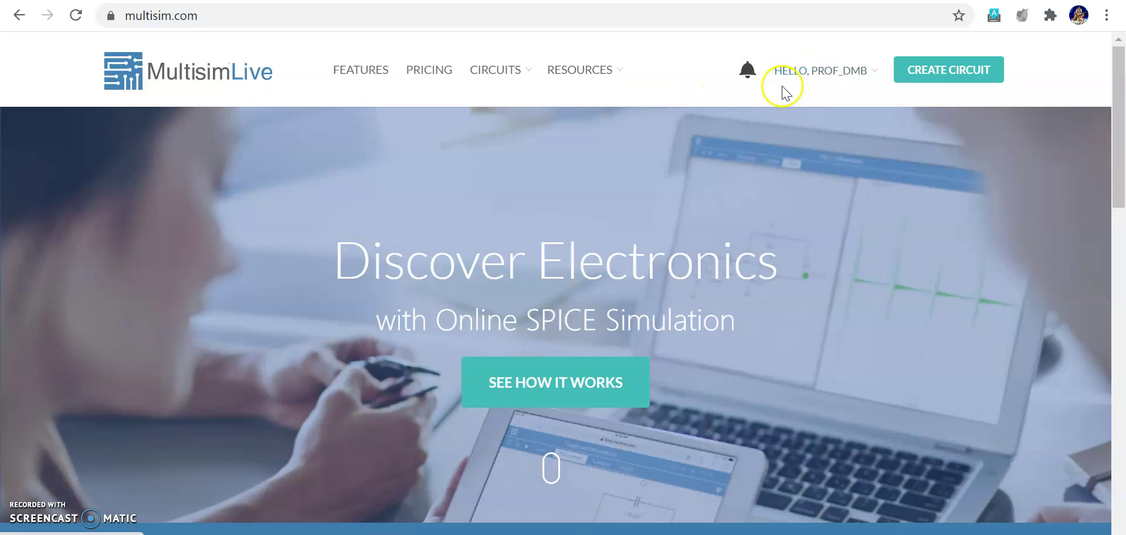
{"action": "left_click", "coordinate": [932, 82]}
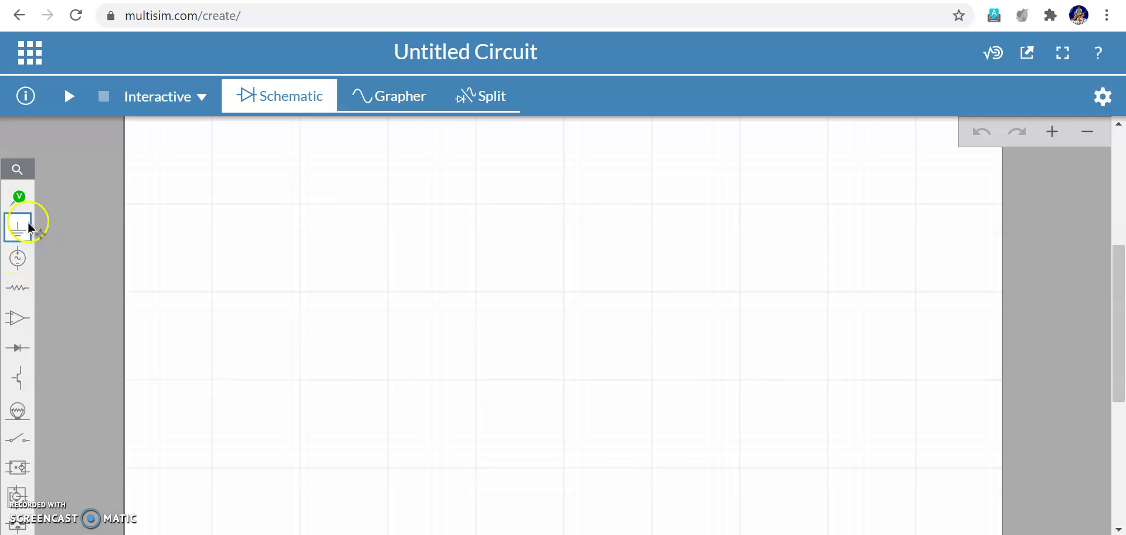
Place an AC voltage source on the empty schematic sheet.
{"action": "left_click", "coordinate": [19, 258]}
{"action": "left_click", "coordinate": [81, 295]}
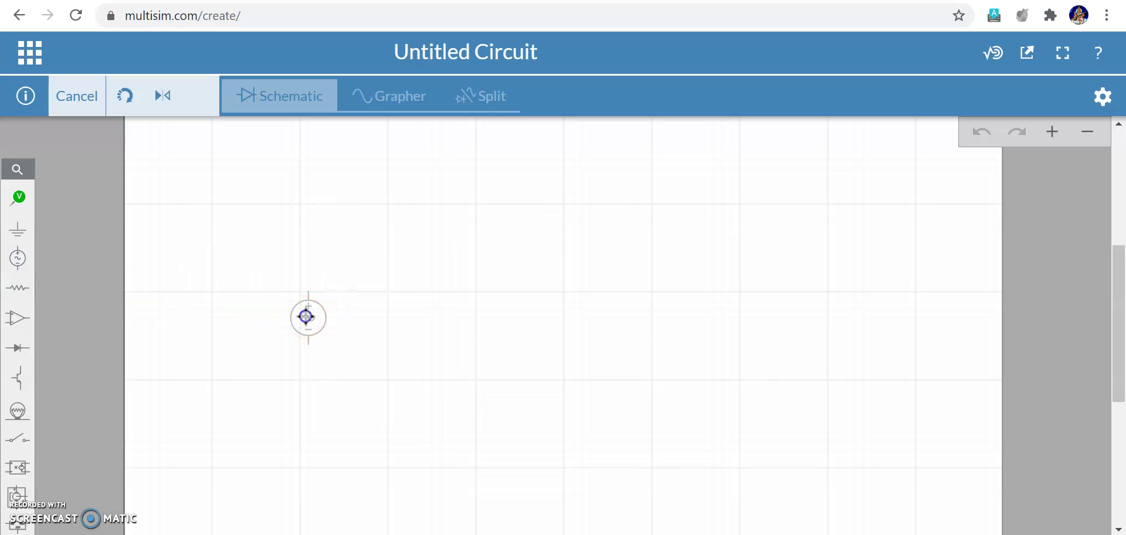
{"action": "left_click", "coordinate": [306, 317]}
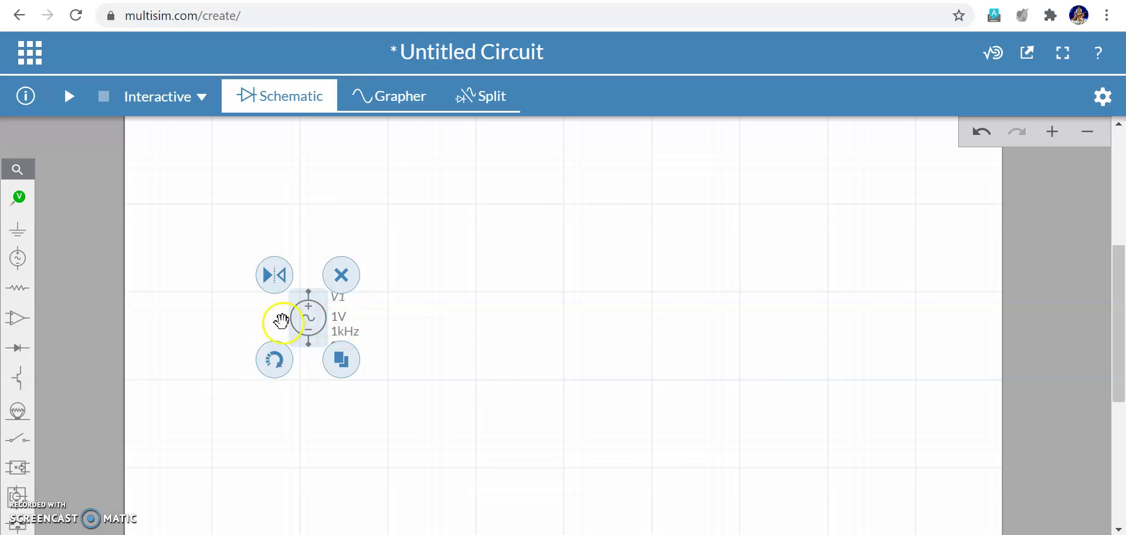
Set the AC source's peak voltage VA to 5 V and its frequency to 50 Hz.
{"action": "left_click", "coordinate": [340, 317]}
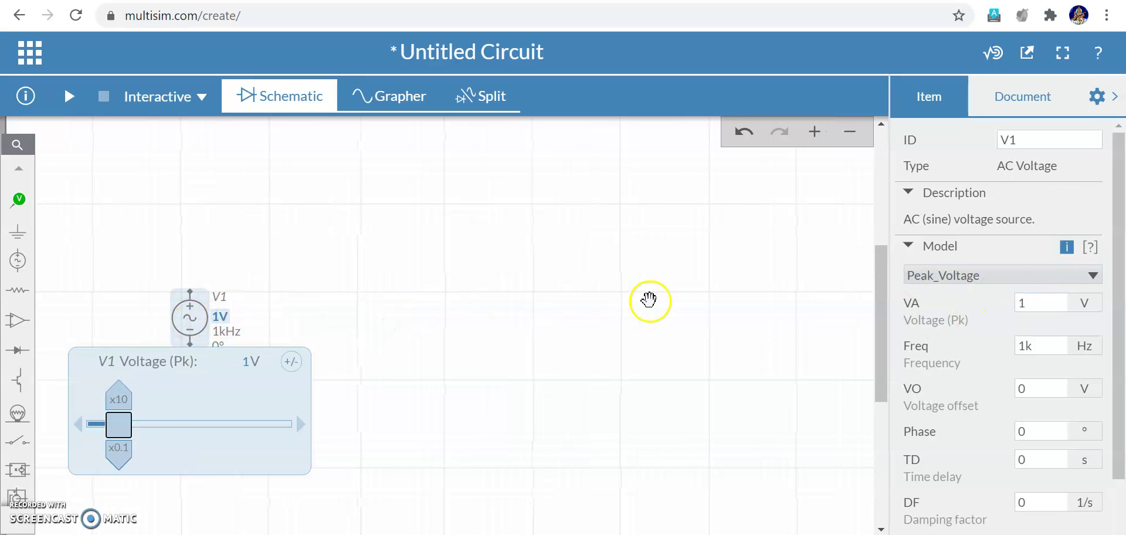
{"action": "left_click", "coordinate": [1040, 304]}
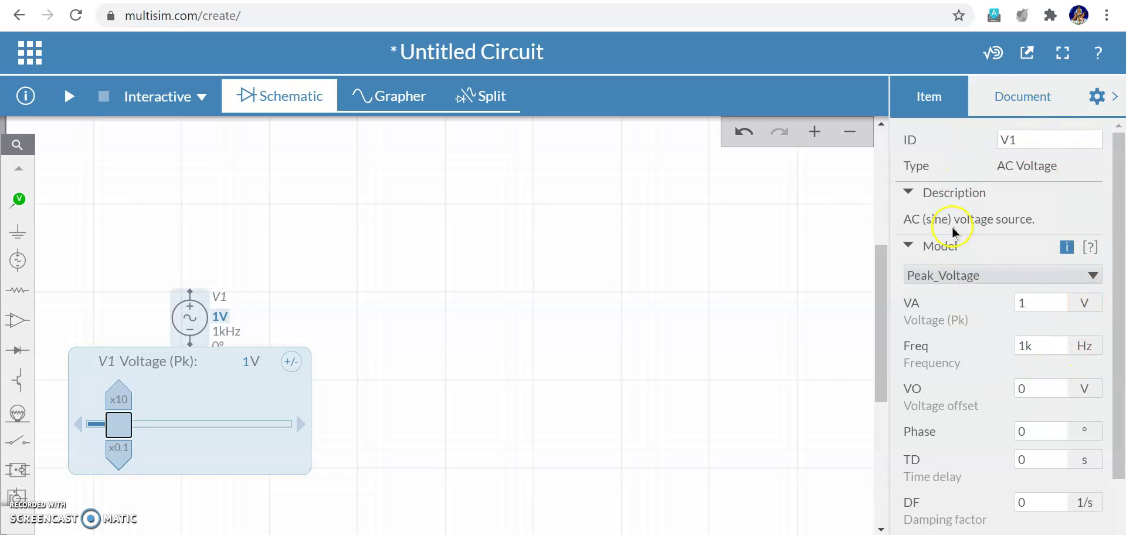
{"action": "left_click", "coordinate": [1011, 140]}
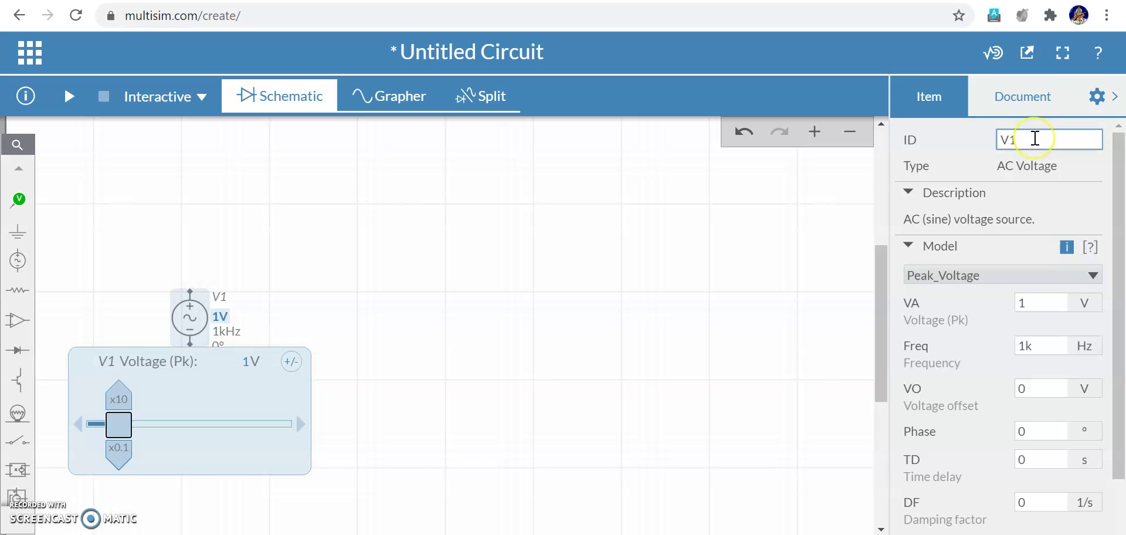
{"action": "left_click", "coordinate": [1036, 302]}
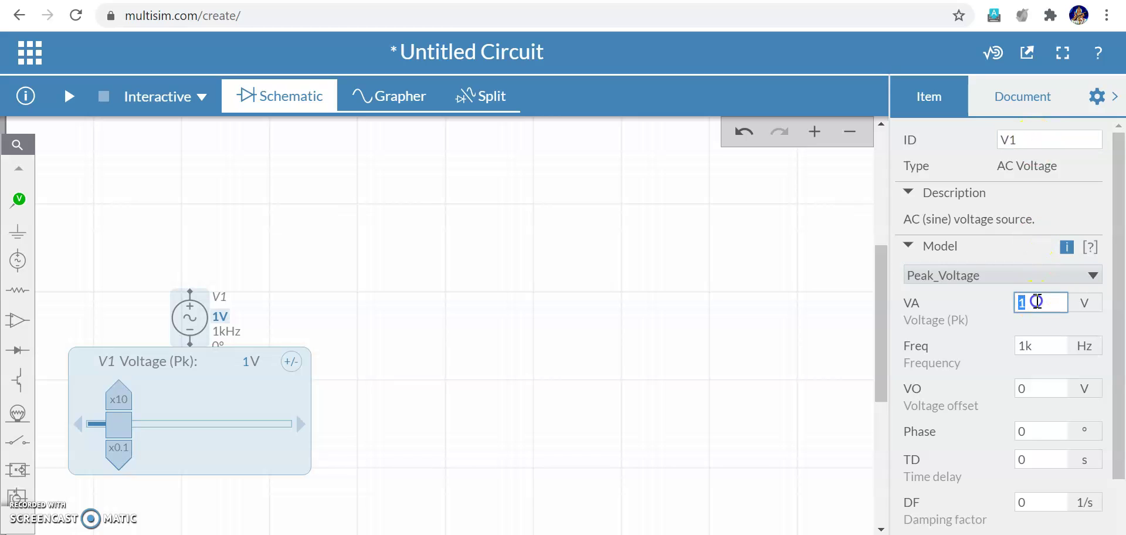
{"action": "key", "text": "BackSpace"}
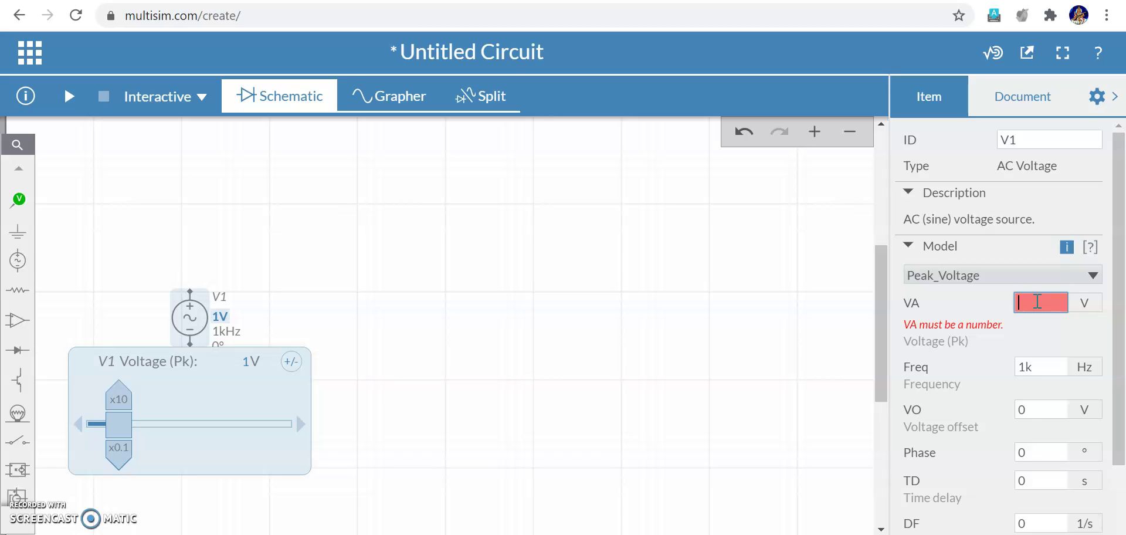
{"action": "type", "text": "5"}
{"action": "left_click", "coordinate": [1036, 346]}
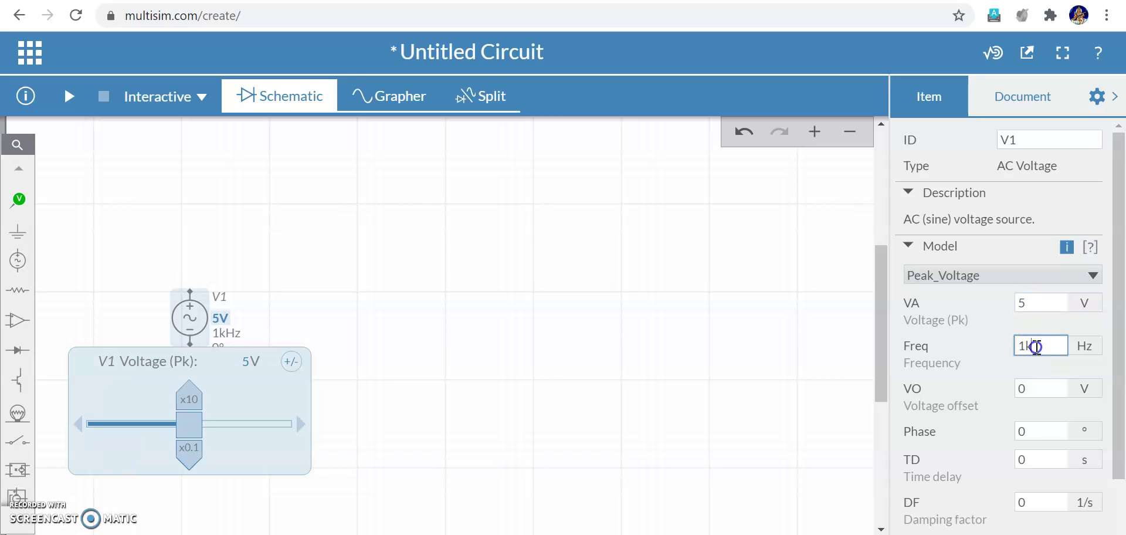
{"action": "key", "text": "BackSpace"}
{"action": "type", "text": "50"}
{"action": "left_click", "coordinate": [428, 326]}
{"action": "left_click", "coordinate": [430, 322]}
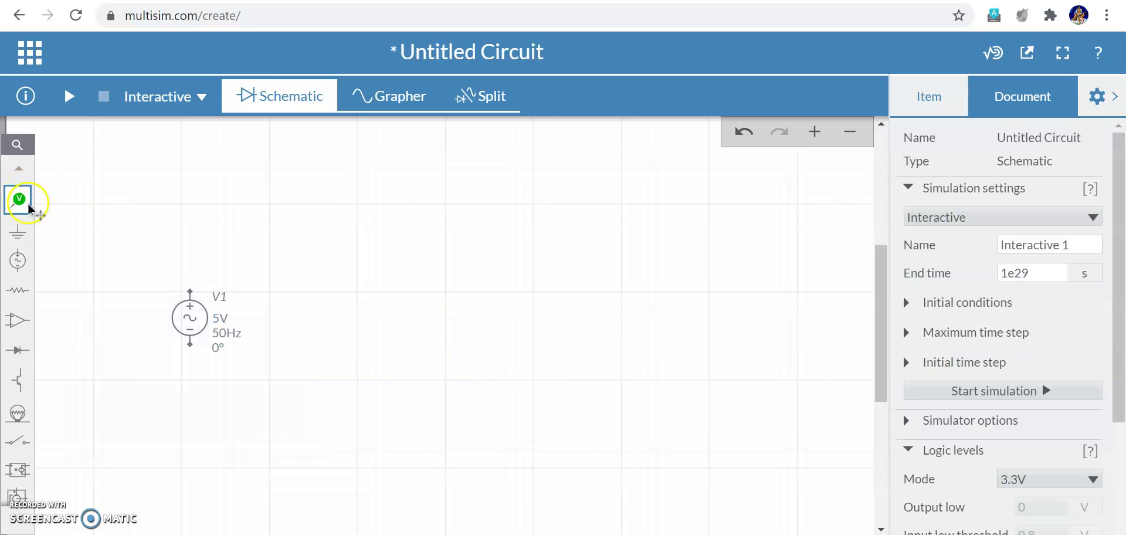
Place a generic diode above and to the right of the AC source, and duplicate it to the right in the same row.
{"action": "left_click", "coordinate": [17, 350]}
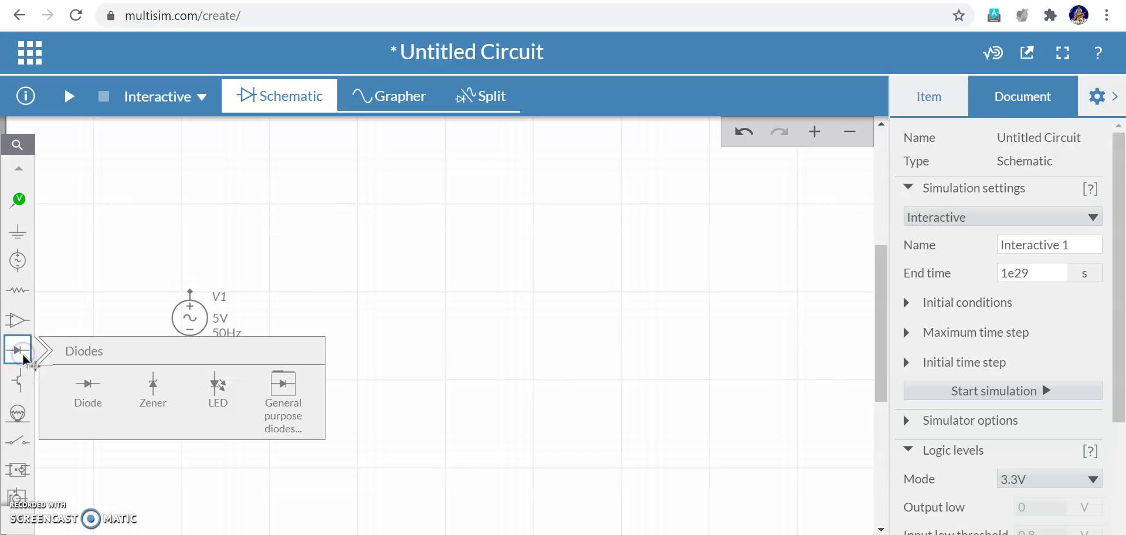
{"action": "left_click", "coordinate": [88, 393]}
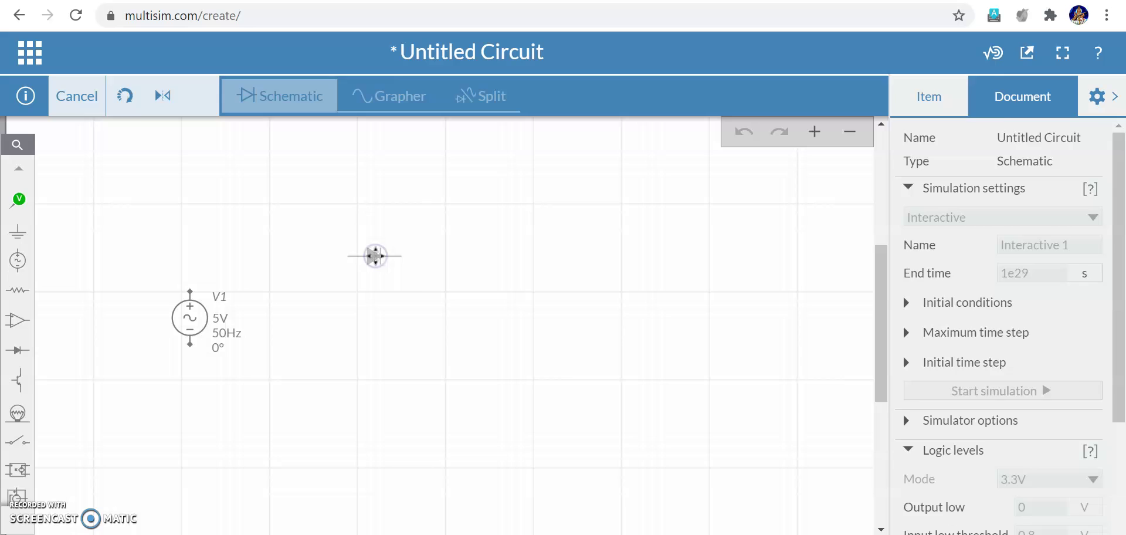
{"action": "left_click", "coordinate": [375, 255]}
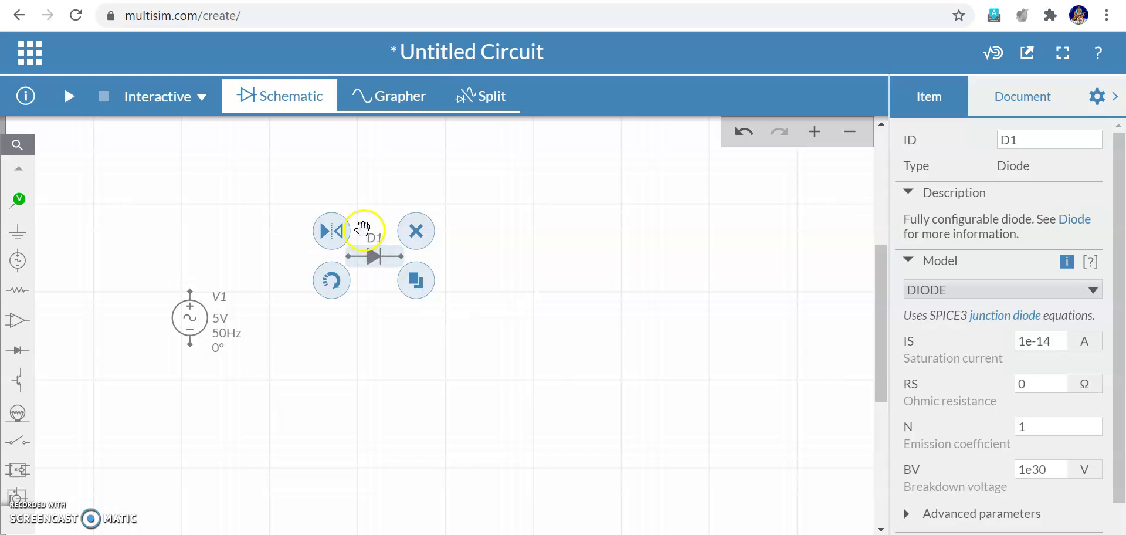
{"action": "left_click", "coordinate": [415, 284]}
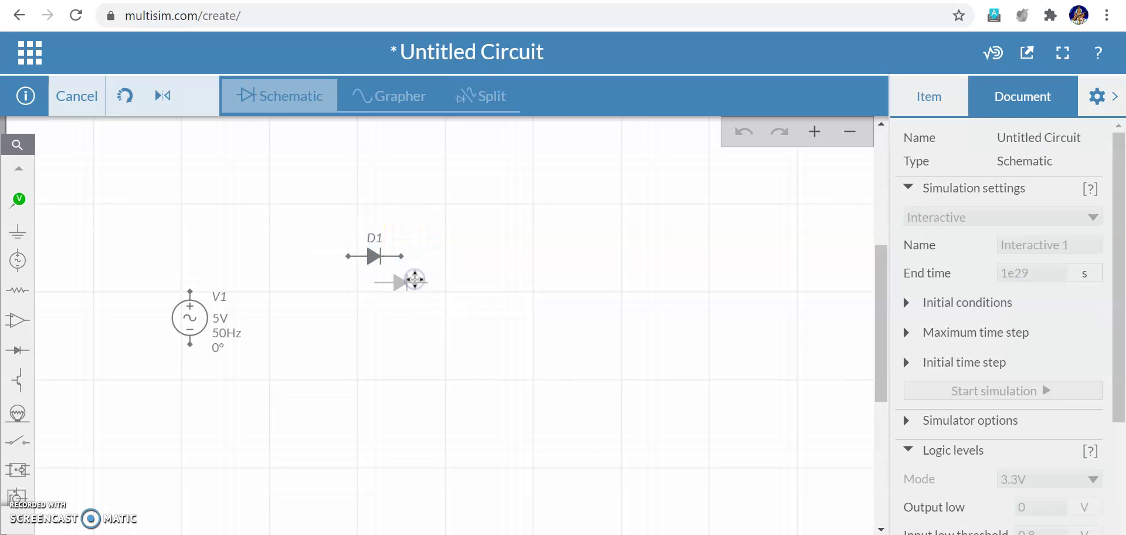
{"action": "left_click_drag", "start_coordinate": [415, 279], "coordinate": [495, 249]}
{"action": "left_click", "coordinate": [495, 249]}
Duplicate the diode twice more to form a second row, with one copy directly below each of the two existing diodes.
{"action": "left_click", "coordinate": [540, 292]}
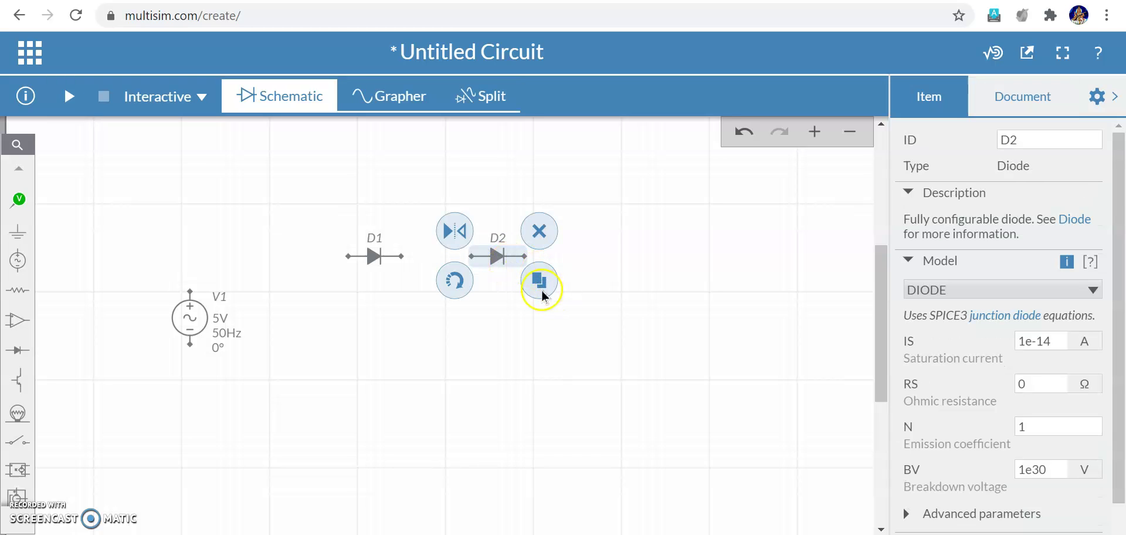
{"action": "left_click_drag", "start_coordinate": [535, 285], "coordinate": [368, 358]}
{"action": "left_click", "coordinate": [368, 359]}
{"action": "left_click", "coordinate": [415, 393]}
{"action": "left_click_drag", "start_coordinate": [416, 395], "coordinate": [499, 362]}
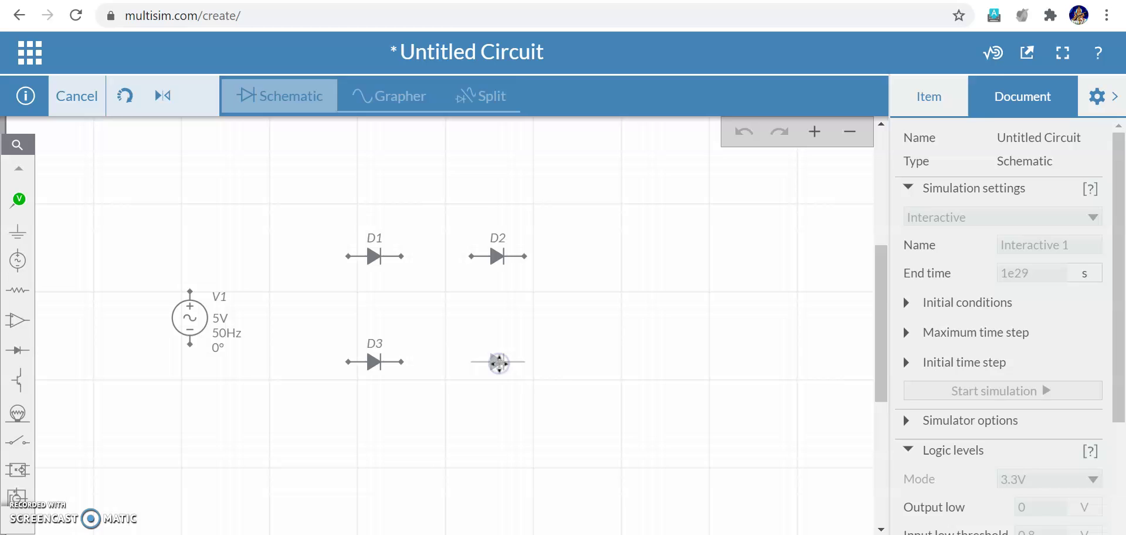
{"action": "left_click", "coordinate": [498, 362]}
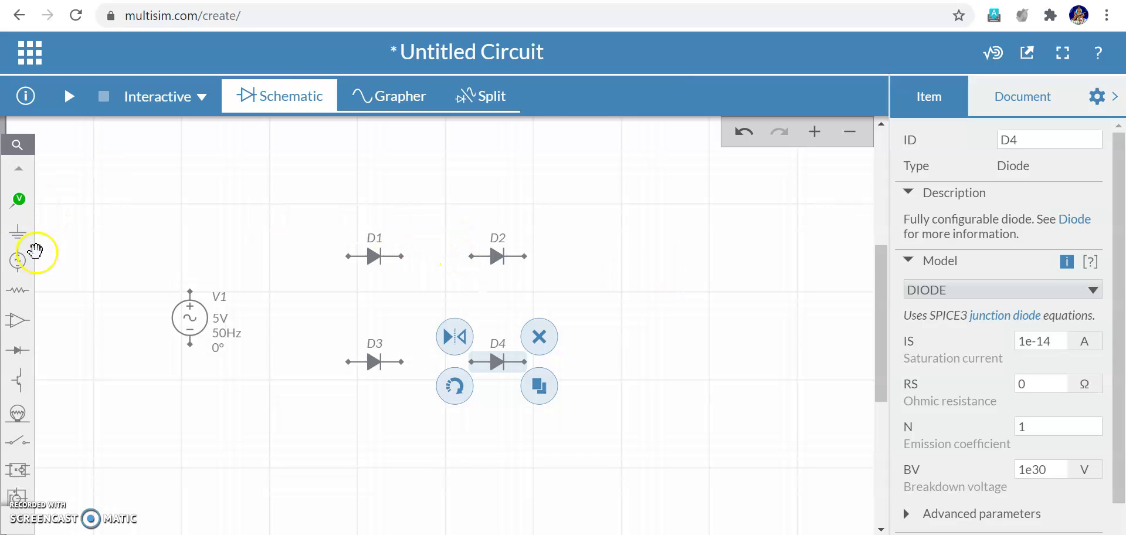
Place a resistor to the right of the four diodes and rotate it to stand vertically.
{"action": "left_click_drag", "start_coordinate": [27, 296], "coordinate": [27, 300]}
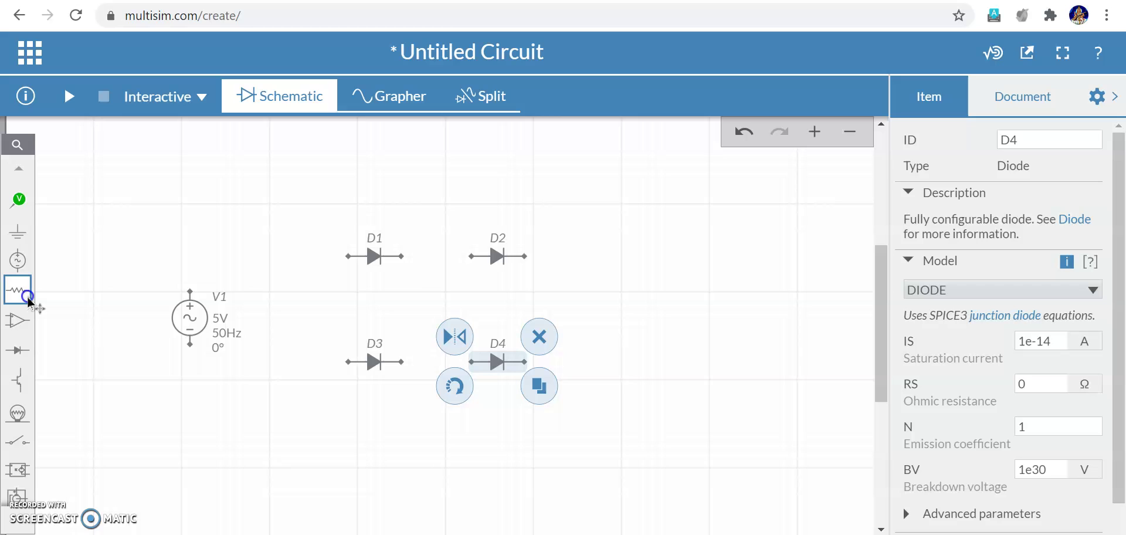
{"action": "left_click", "coordinate": [83, 325]}
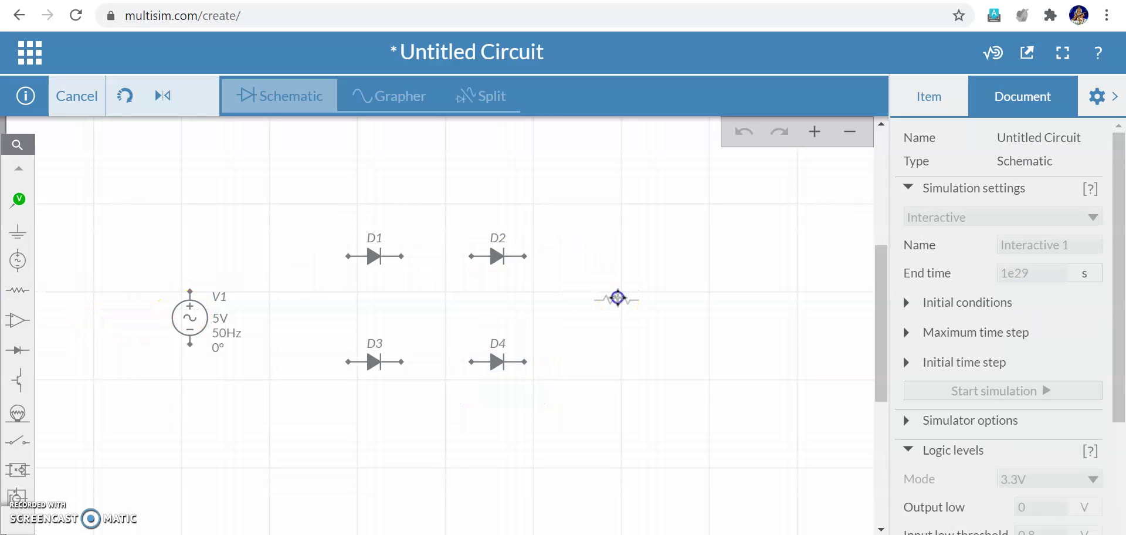
{"action": "left_click", "coordinate": [617, 298]}
{"action": "left_click", "coordinate": [654, 324]}
{"action": "left_click", "coordinate": [577, 323]}
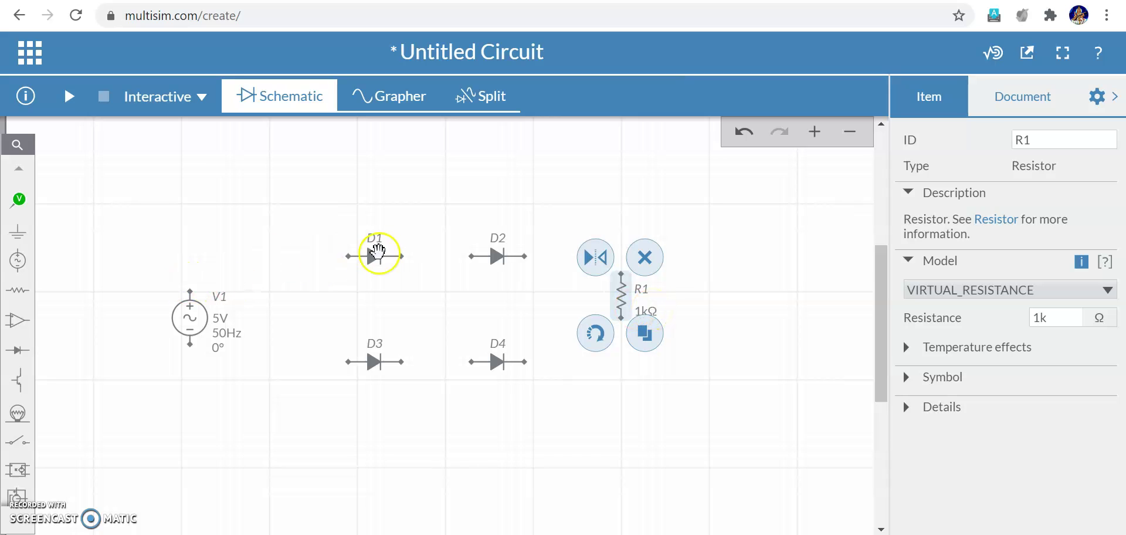
Set the junction potential VJ of diode D1 to 0.6 V in its advanced parameters.
{"action": "left_click", "coordinate": [371, 259]}
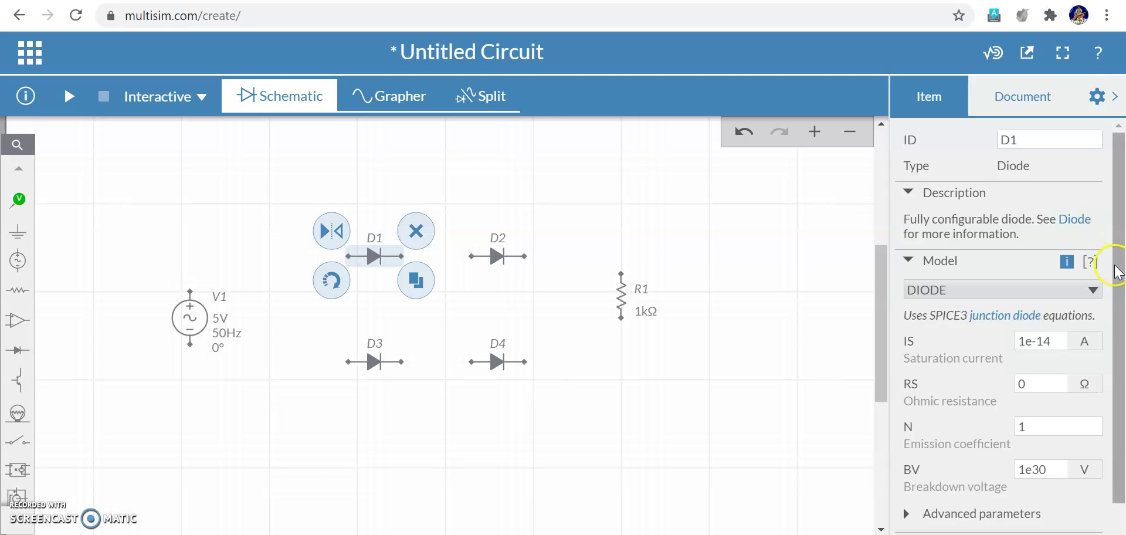
{"action": "scroll", "coordinate": [1116, 271], "scroll_direction": "down", "scroll_amount": 1}
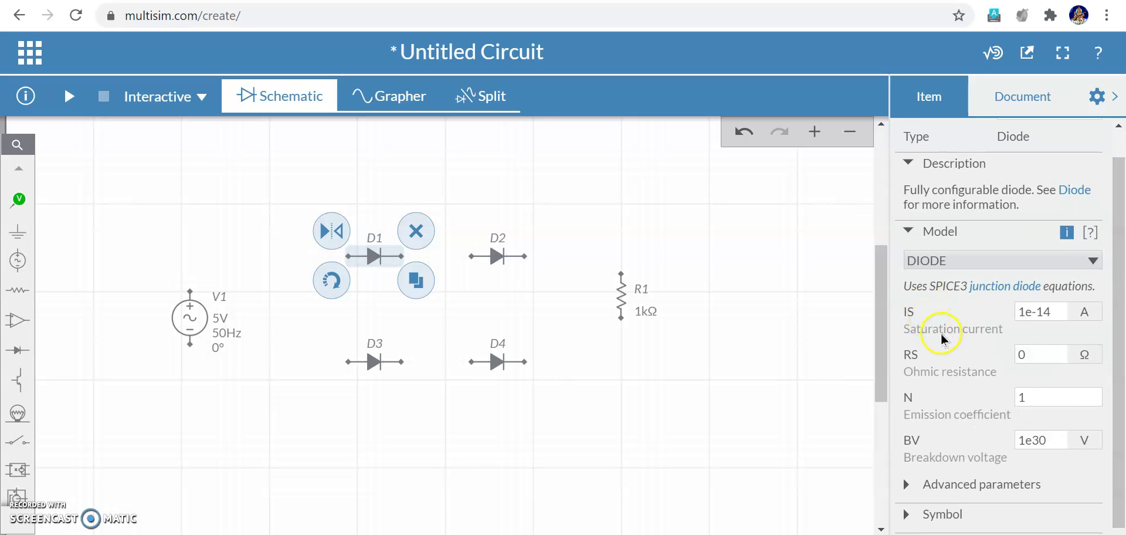
{"action": "left_click", "coordinate": [1046, 311]}
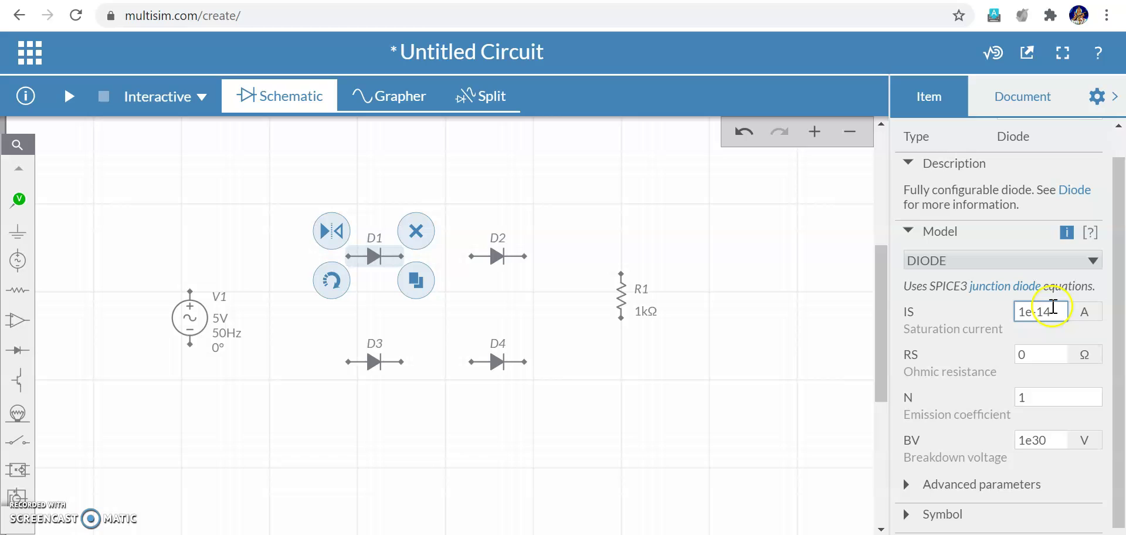
{"action": "left_click_drag", "start_coordinate": [1118, 324], "coordinate": [1120, 373]}
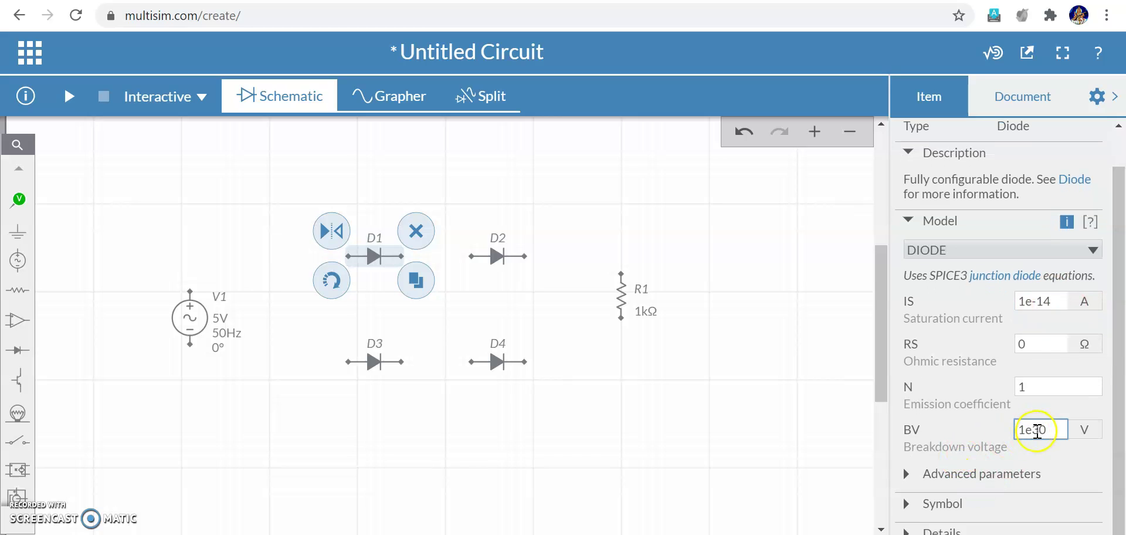
{"action": "left_click", "coordinate": [1004, 473]}
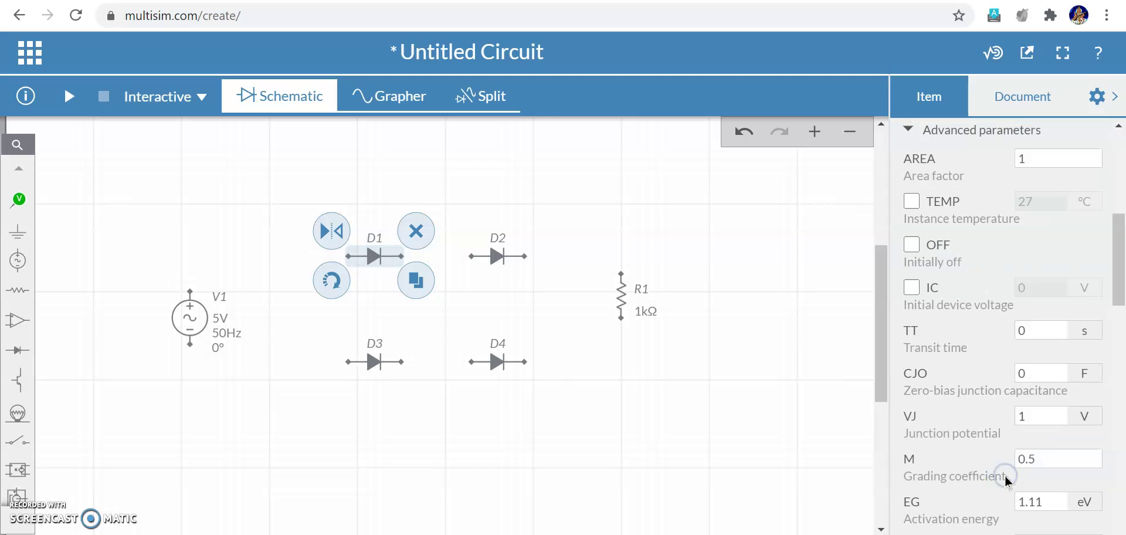
{"action": "left_click", "coordinate": [1026, 417]}
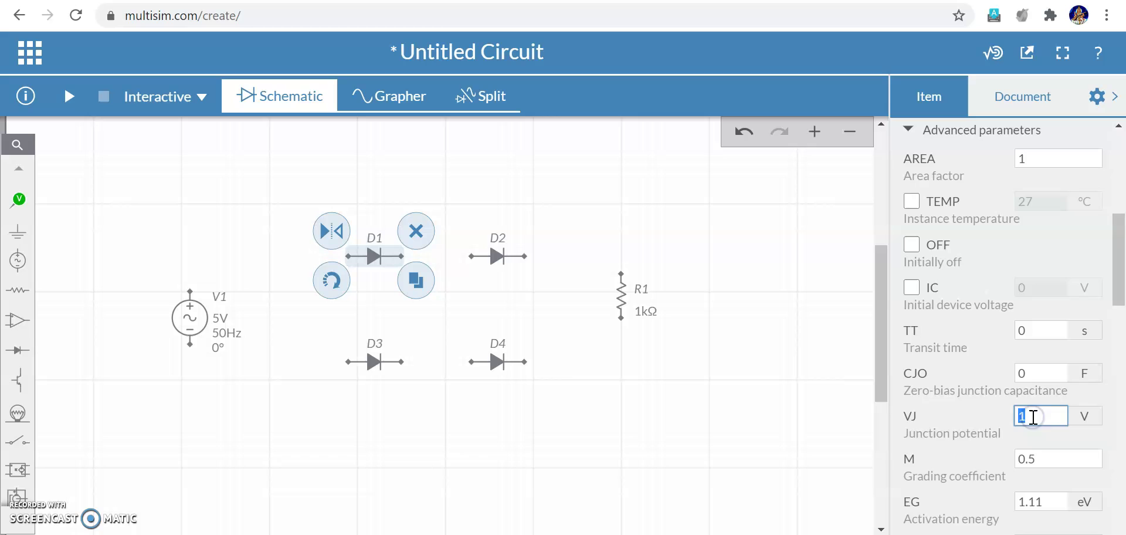
{"action": "key", "text": "BackSpace"}
{"action": "type", "text": "0."}
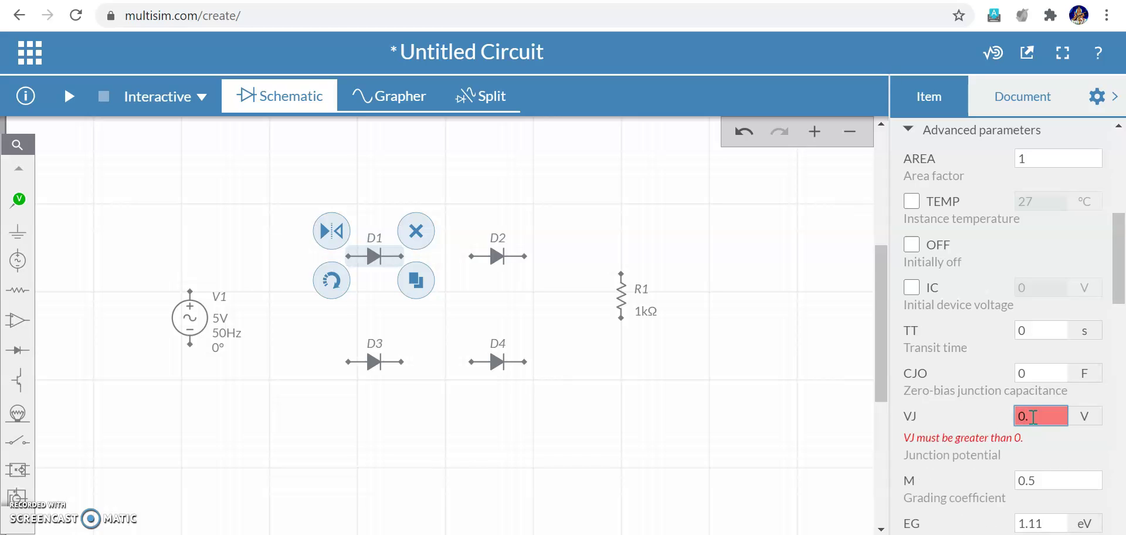
{"action": "type", "text": "6"}
{"action": "left_click", "coordinate": [1121, 305]}
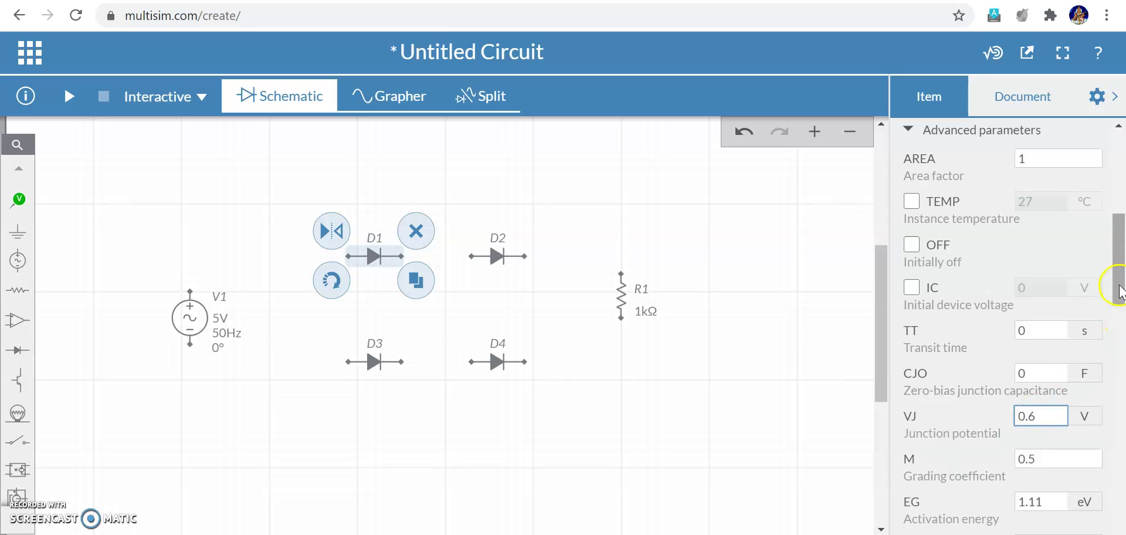
{"action": "left_click_drag", "start_coordinate": [1120, 291], "coordinate": [1119, 301]}
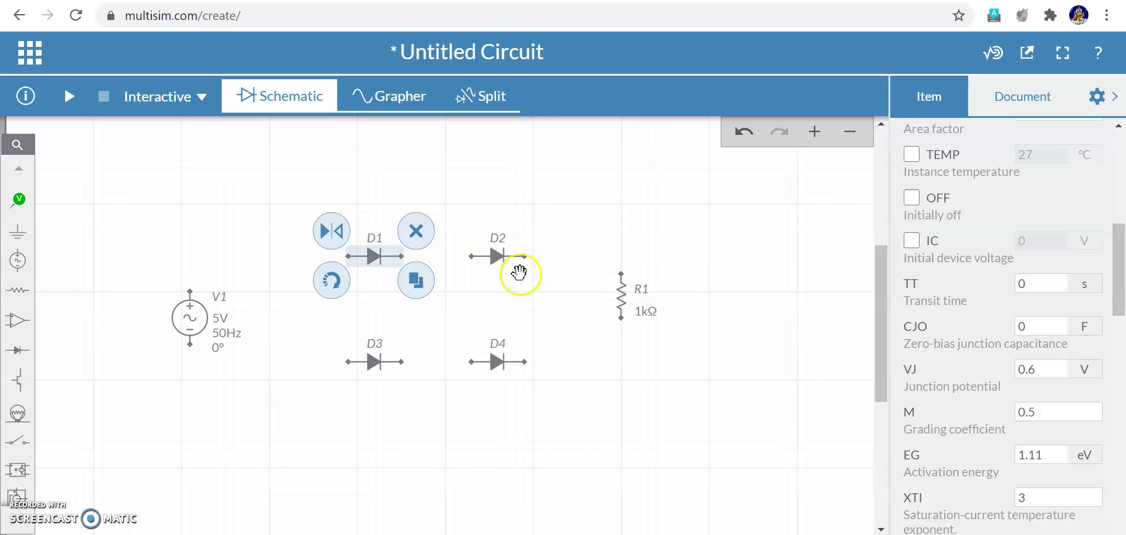
{"action": "left_click", "coordinate": [534, 221]}
Set the junction potential VJ of diode D2 to 0.6 V in its advanced parameters.
{"action": "left_click", "coordinate": [498, 249]}
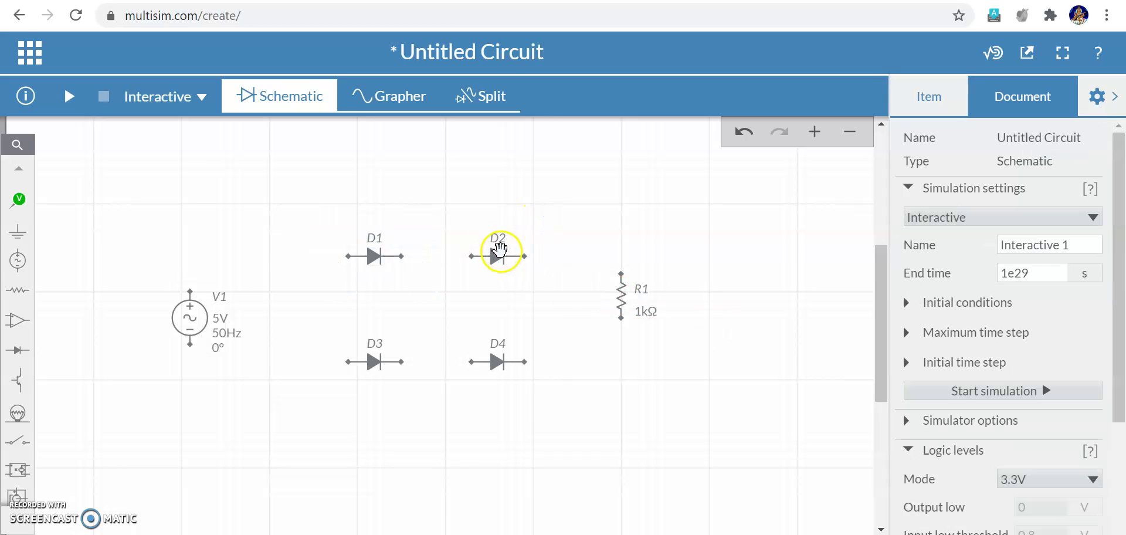
{"action": "left_click", "coordinate": [498, 249]}
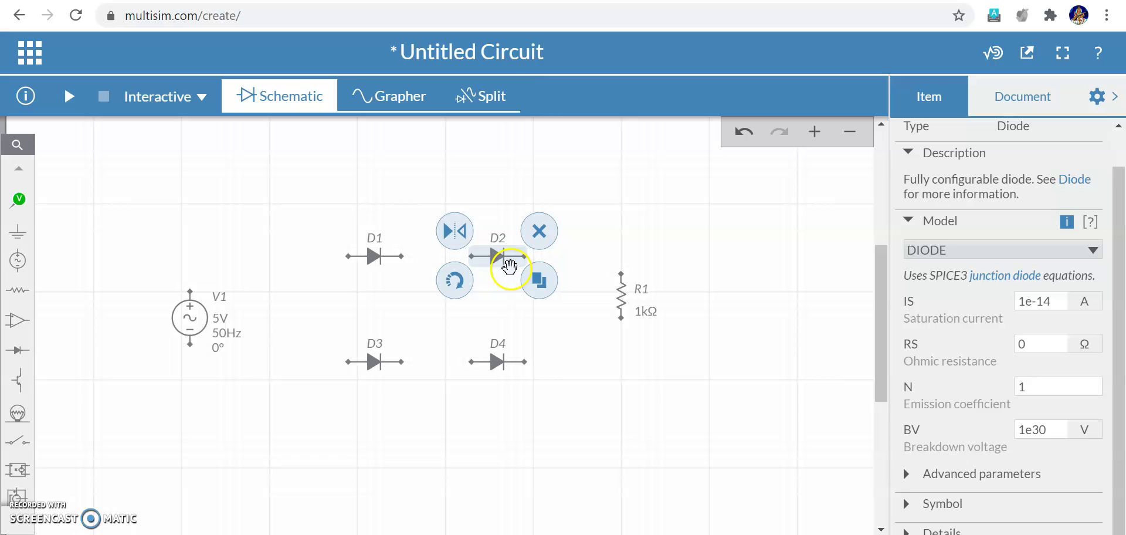
{"action": "left_click", "coordinate": [936, 475]}
{"action": "left_click", "coordinate": [1044, 414]}
{"action": "type", "text": "0"}
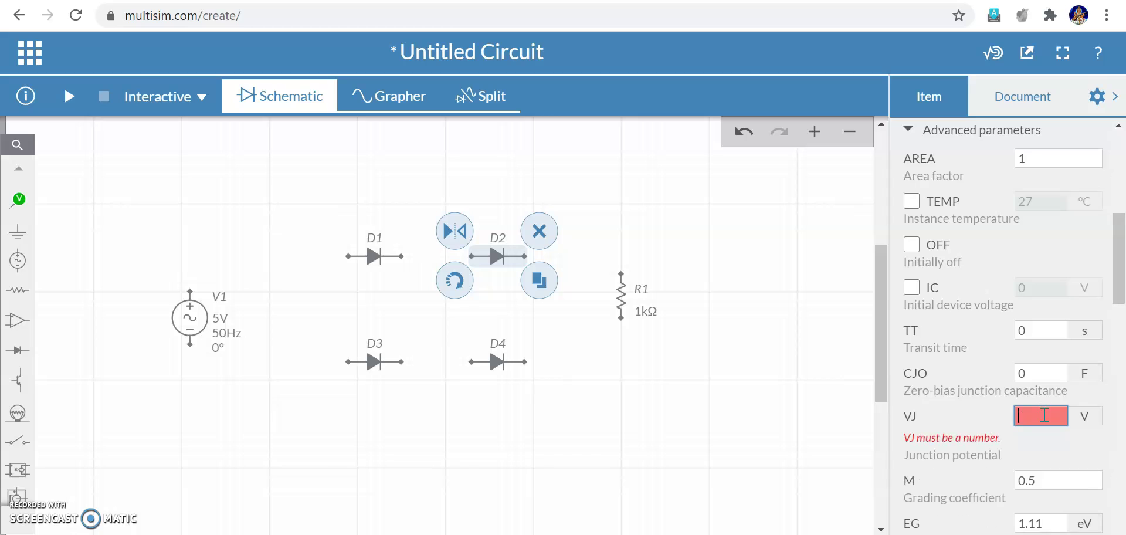
{"action": "type", "text": ".6"}
{"action": "left_click", "coordinate": [389, 368]}
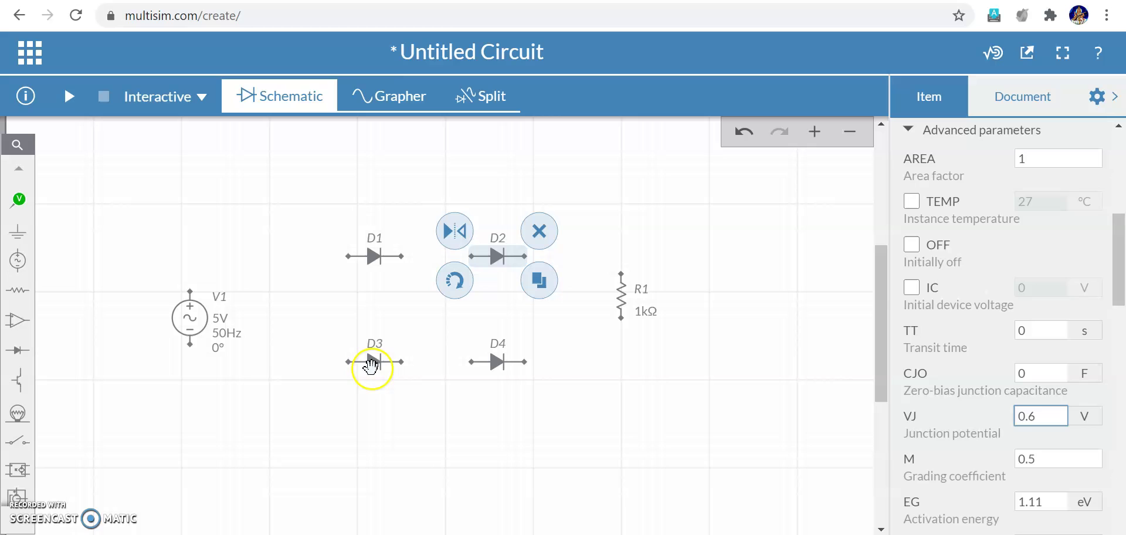
{"action": "left_click", "coordinate": [370, 363]}
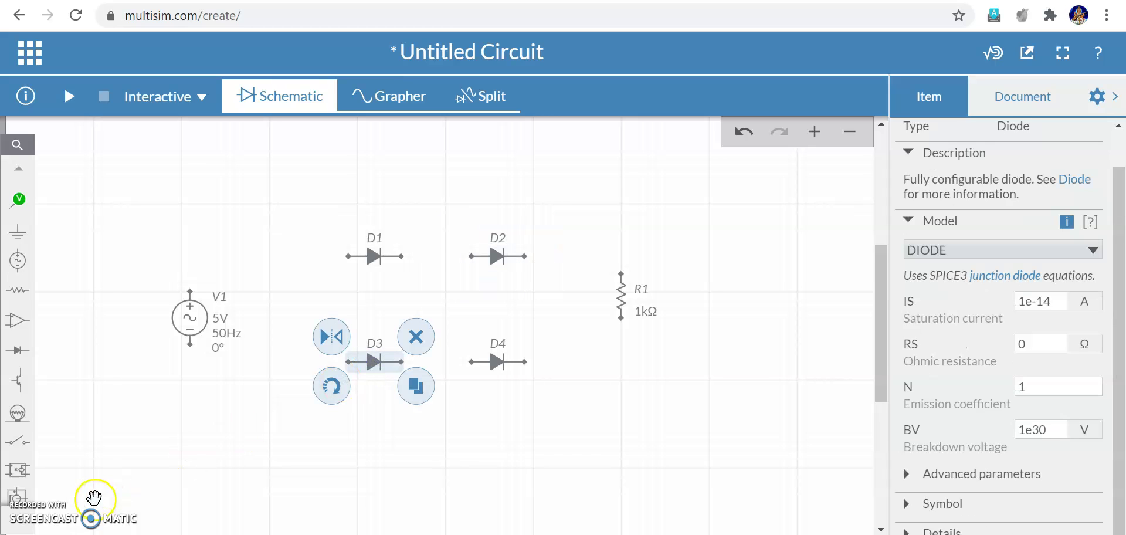
{"action": "left_click", "coordinate": [281, 378]}
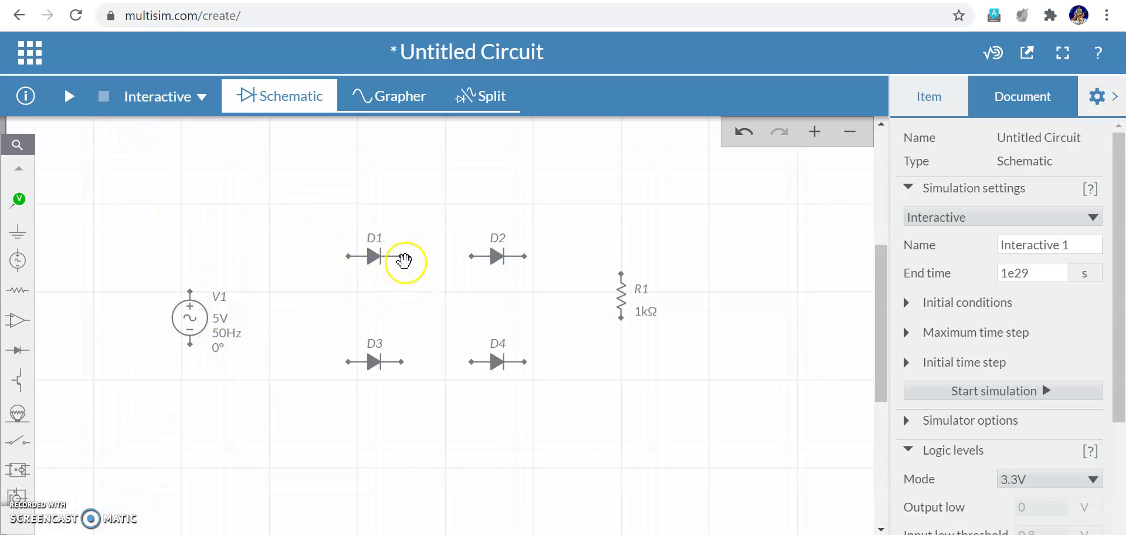
Wire the cathode of D1 to the anode of D2, and the cathode of D3 to the anode of D4.
{"action": "left_click", "coordinate": [402, 256]}
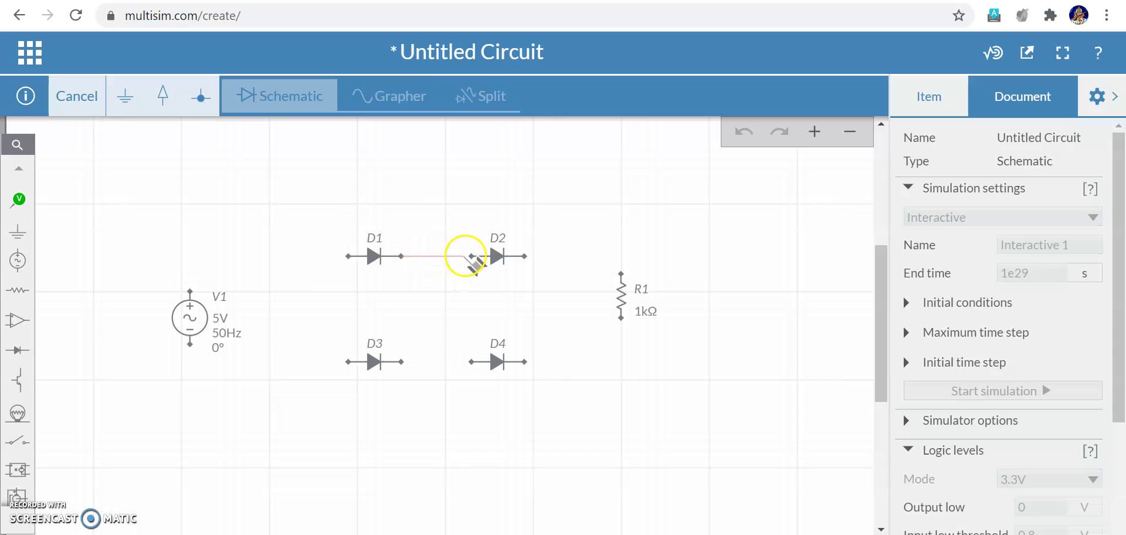
{"action": "left_click", "coordinate": [478, 257]}
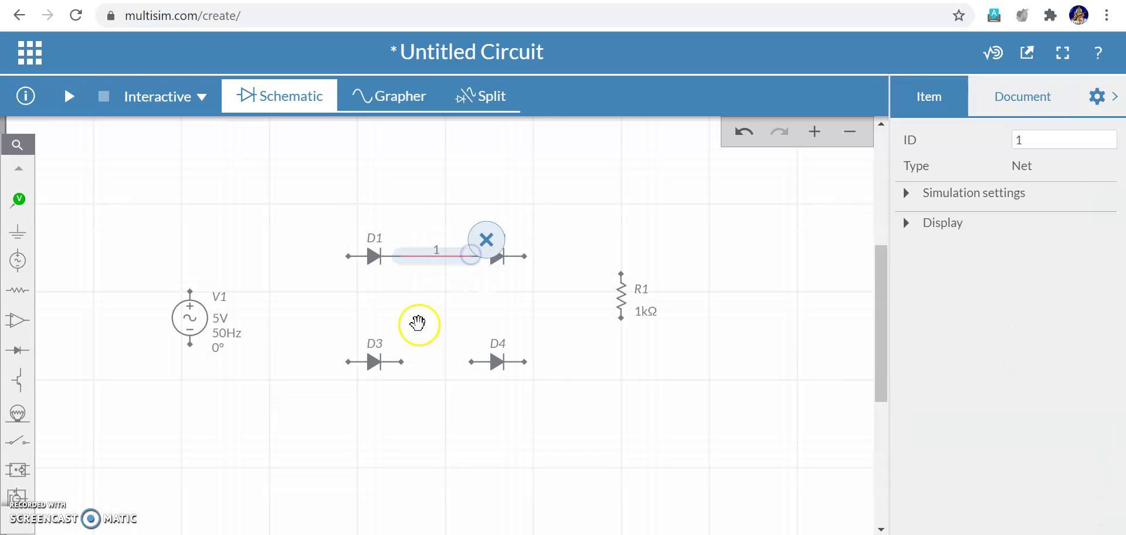
{"action": "left_click", "coordinate": [401, 362]}
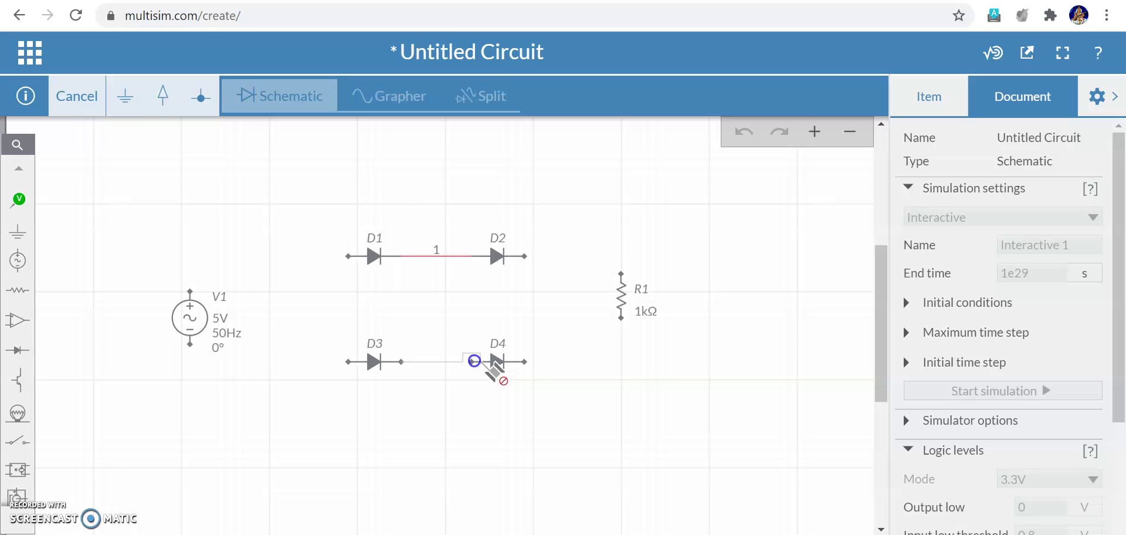
{"action": "left_click", "coordinate": [472, 361]}
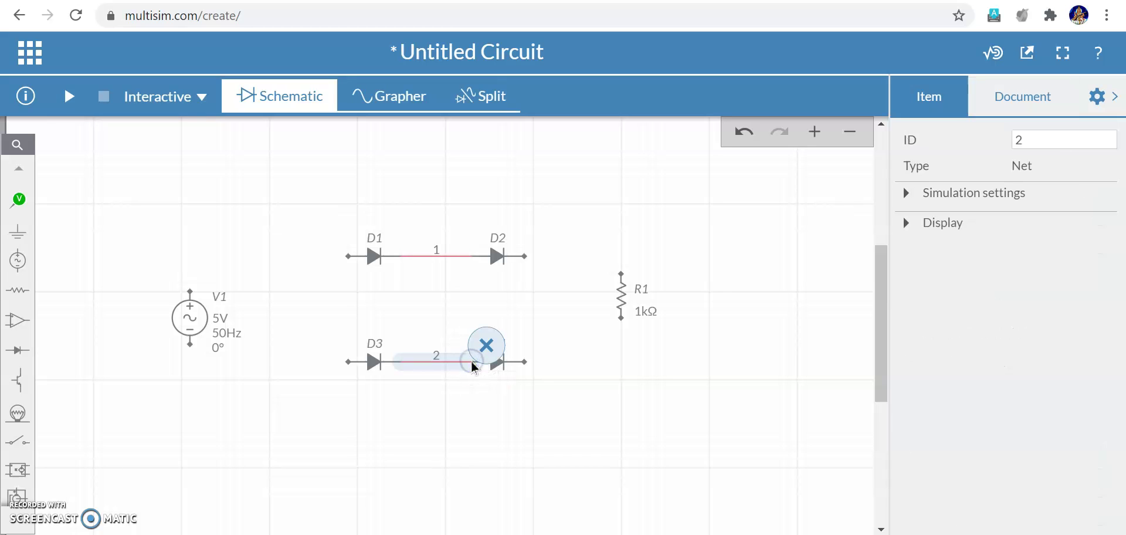
Wire V1's positive terminal over the diodes to the D1–D2 wire and its negative terminal under them to the D3–D4 wire.
{"action": "left_click", "coordinate": [189, 291]}
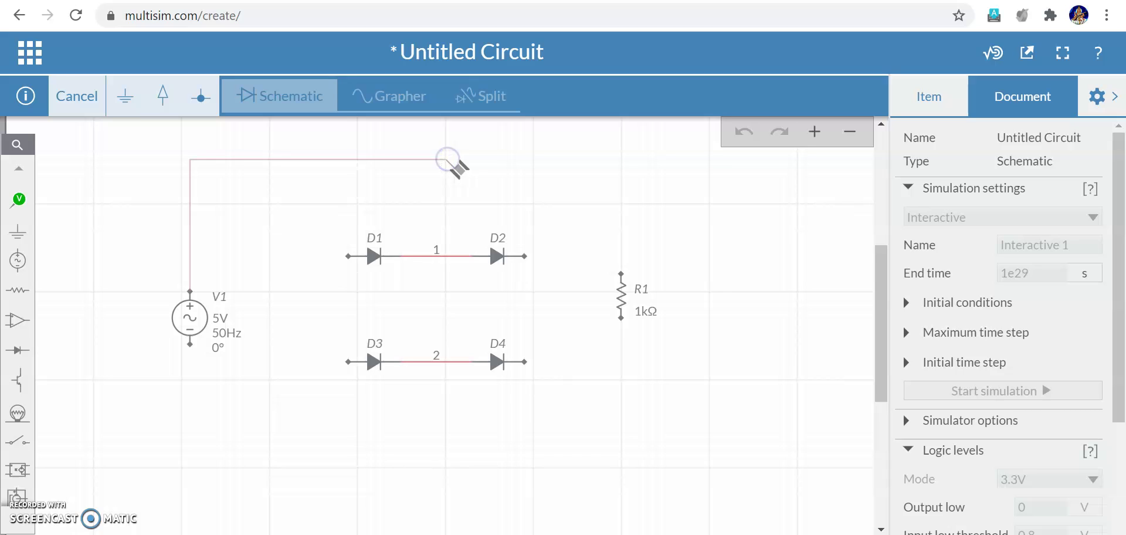
{"action": "left_click", "coordinate": [443, 255]}
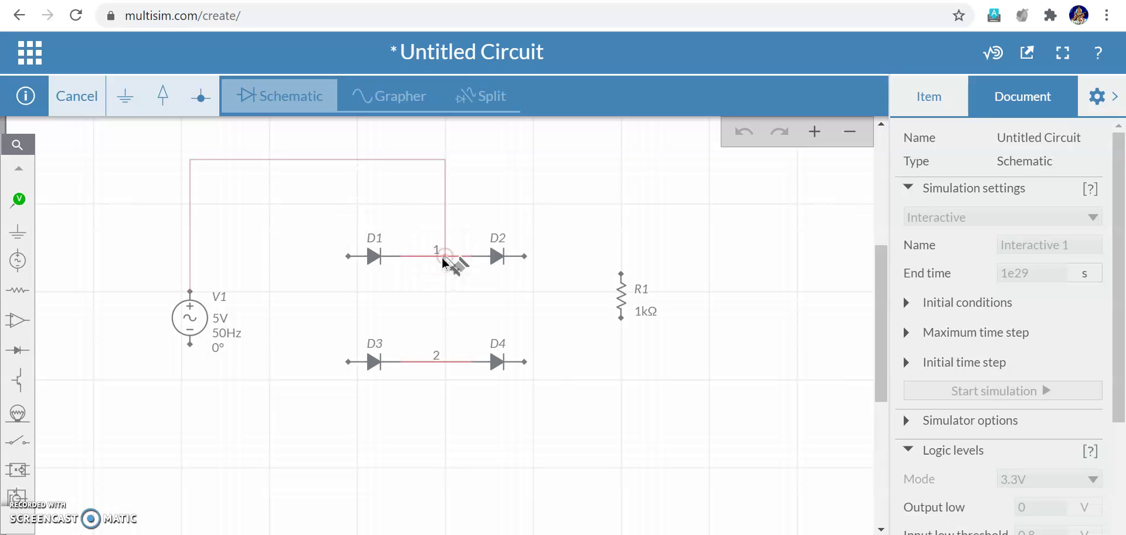
{"action": "left_click", "coordinate": [444, 258]}
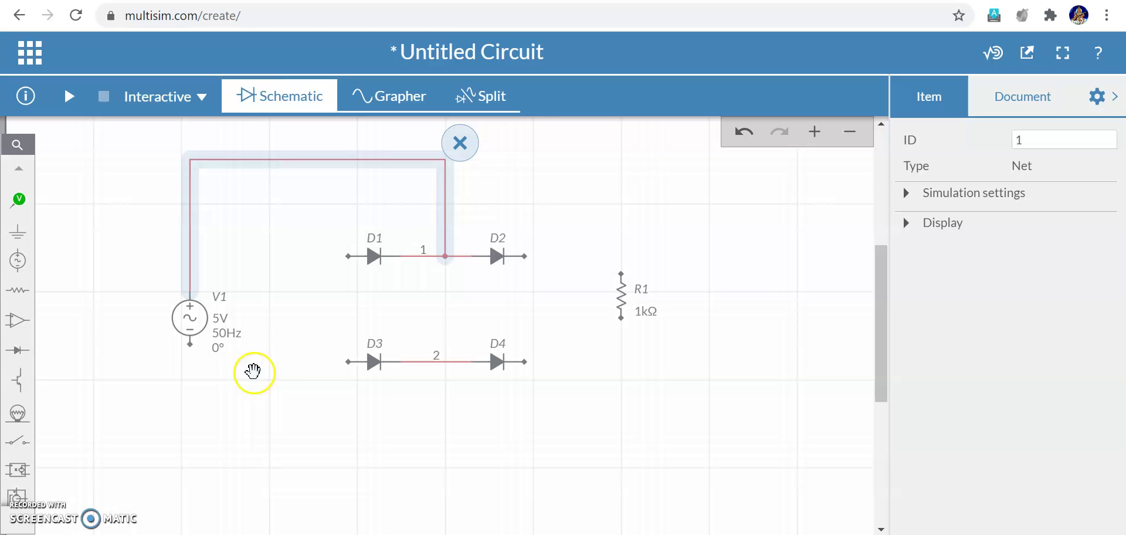
{"action": "left_click", "coordinate": [189, 347]}
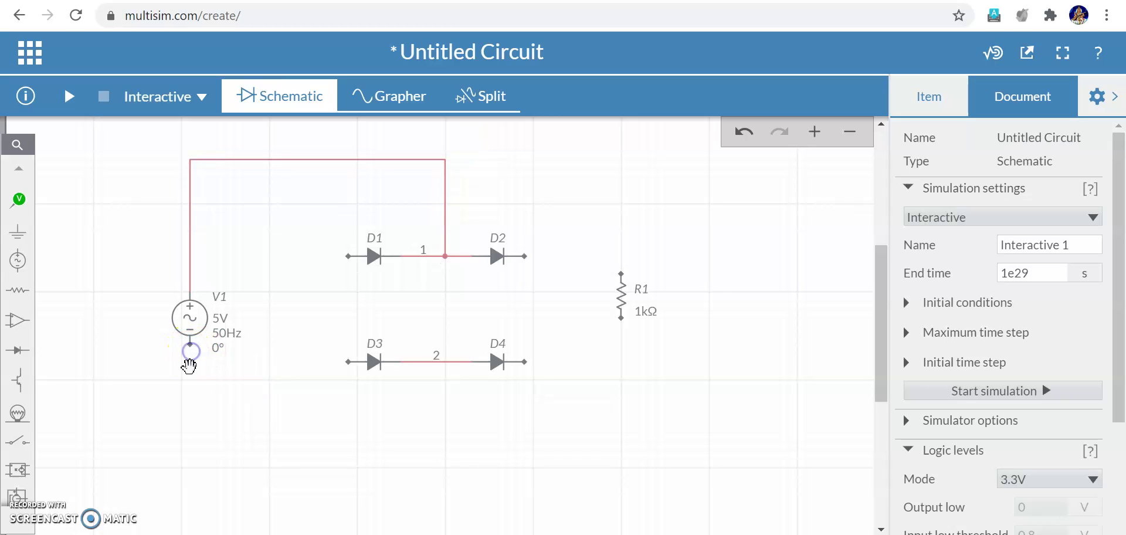
{"action": "mouse_move", "coordinate": [190, 344]}
{"action": "left_mouse_down"}
{"action": "mouse_move", "coordinate": [192, 452]}
{"action": "mouse_move", "coordinate": [446, 452]}
{"action": "mouse_move", "coordinate": [445, 362]}
{"action": "mouse_move", "coordinate": [507, 416]}
{"action": "left_mouse_up"}
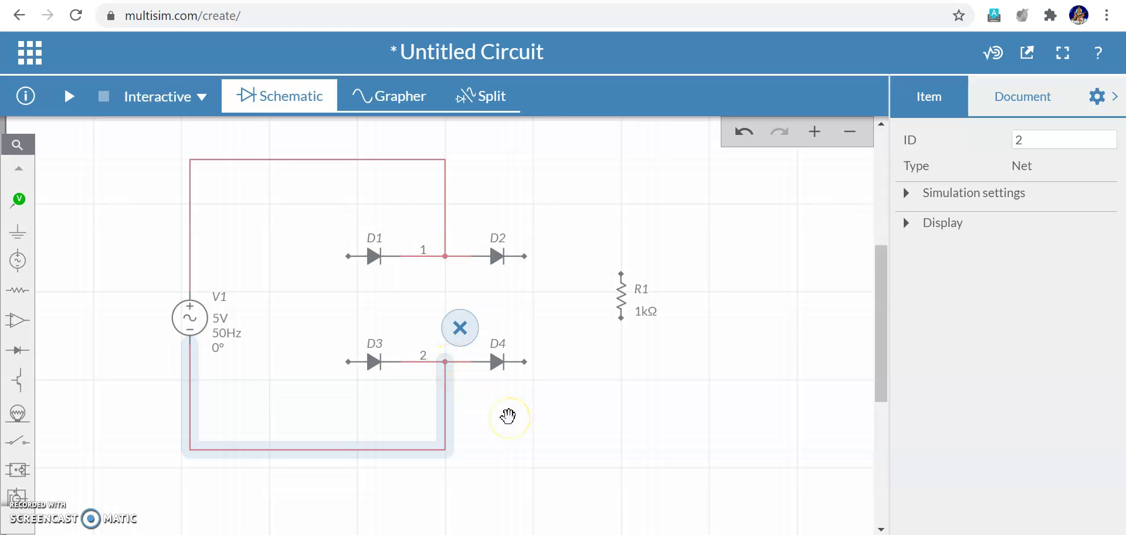
{"action": "left_click", "coordinate": [508, 417]}
Wire the anodes of D1 and D3 together on the source side of the bridge.
{"action": "mouse_move", "coordinate": [351, 281]}
{"action": "left_mouse_down"}
{"action": "mouse_move", "coordinate": [349, 256]}
{"action": "mouse_move", "coordinate": [349, 358]}
{"action": "mouse_move", "coordinate": [334, 252]}
{"action": "mouse_move", "coordinate": [321, 256]}
{"action": "mouse_move", "coordinate": [322, 355]}
{"action": "mouse_move", "coordinate": [350, 362]}
{"action": "left_mouse_up"}
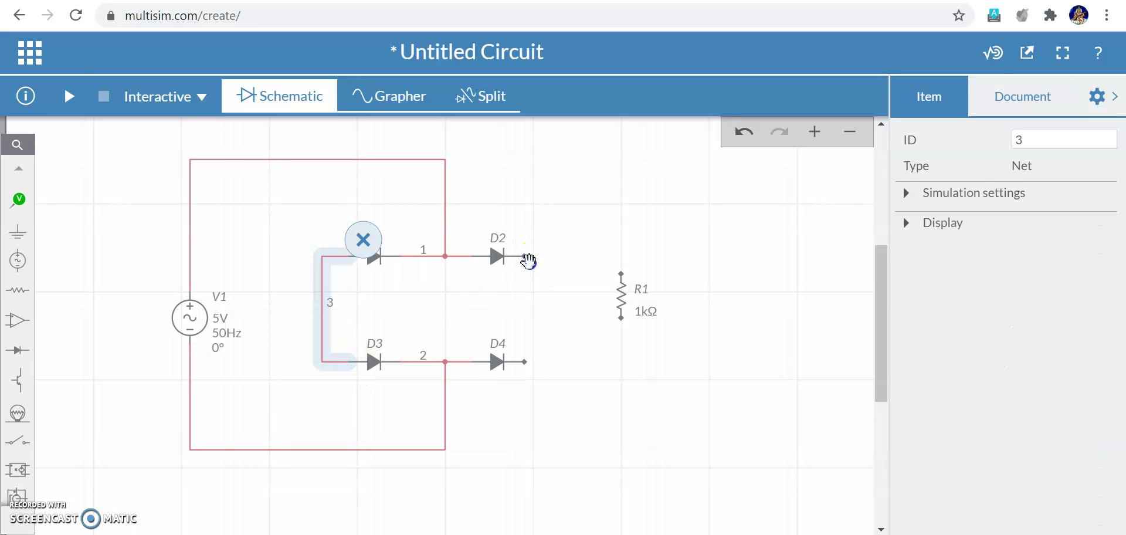
{"action": "left_click", "coordinate": [527, 261]}
{"action": "left_click", "coordinate": [528, 256]}
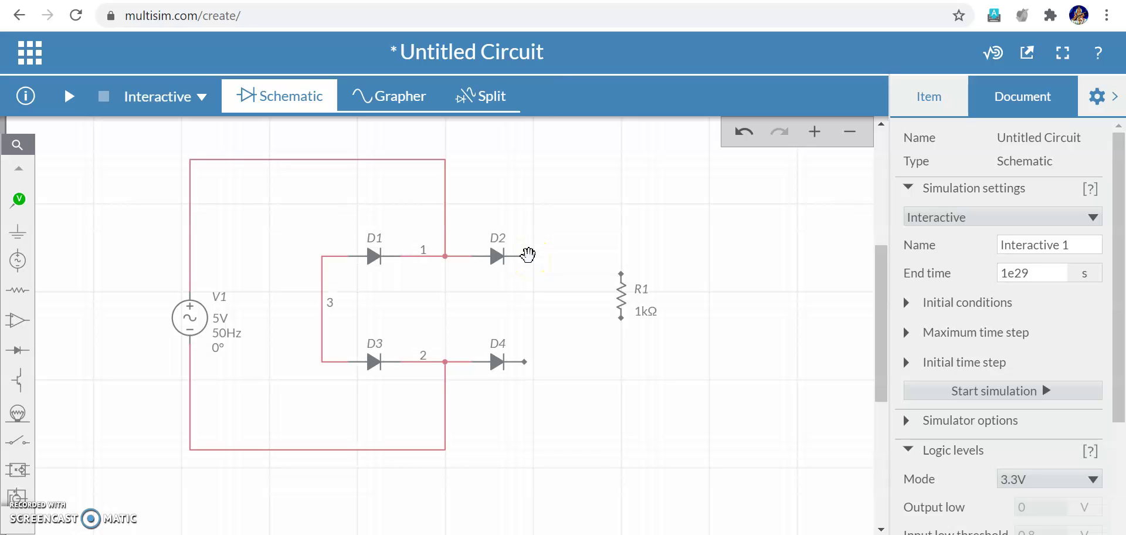
Place a ground on the lower wire that runs from V1's negative terminal to the D3–D4 wire.
{"action": "left_click", "coordinate": [20, 241]}
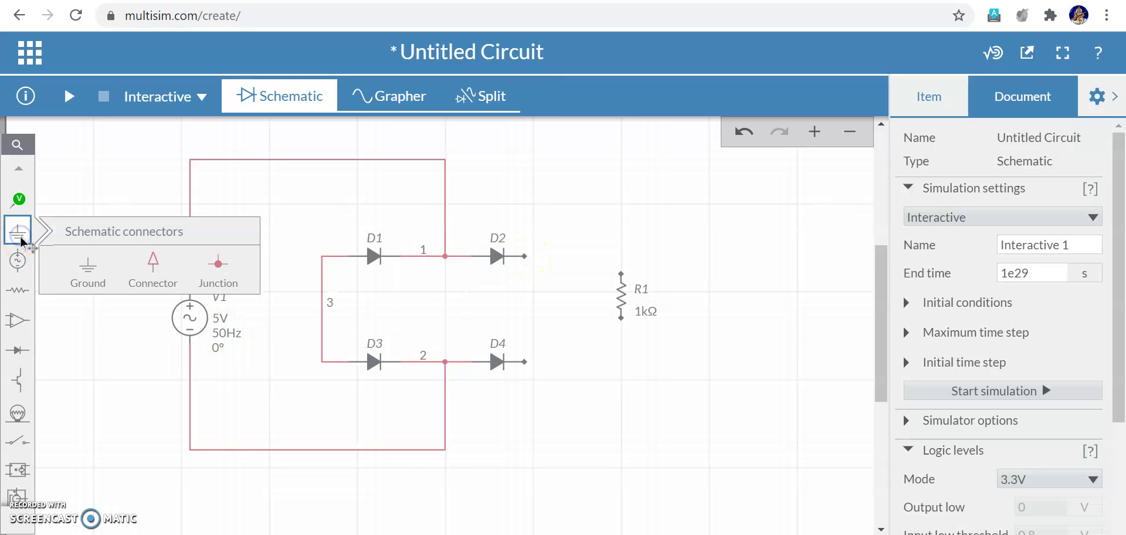
{"action": "left_click_drag", "start_coordinate": [80, 267], "coordinate": [266, 444]}
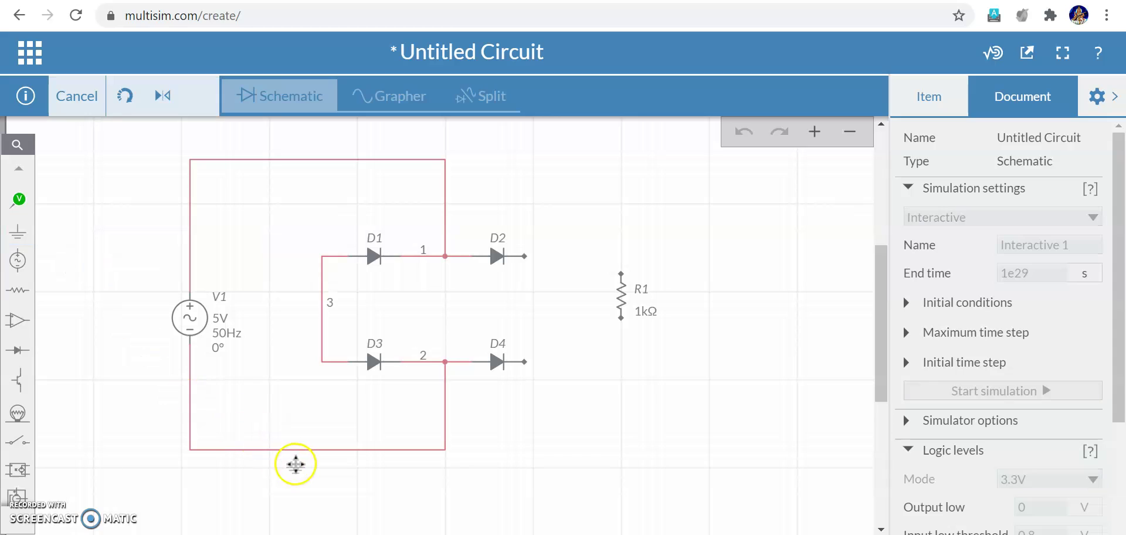
{"action": "left_click", "coordinate": [298, 458]}
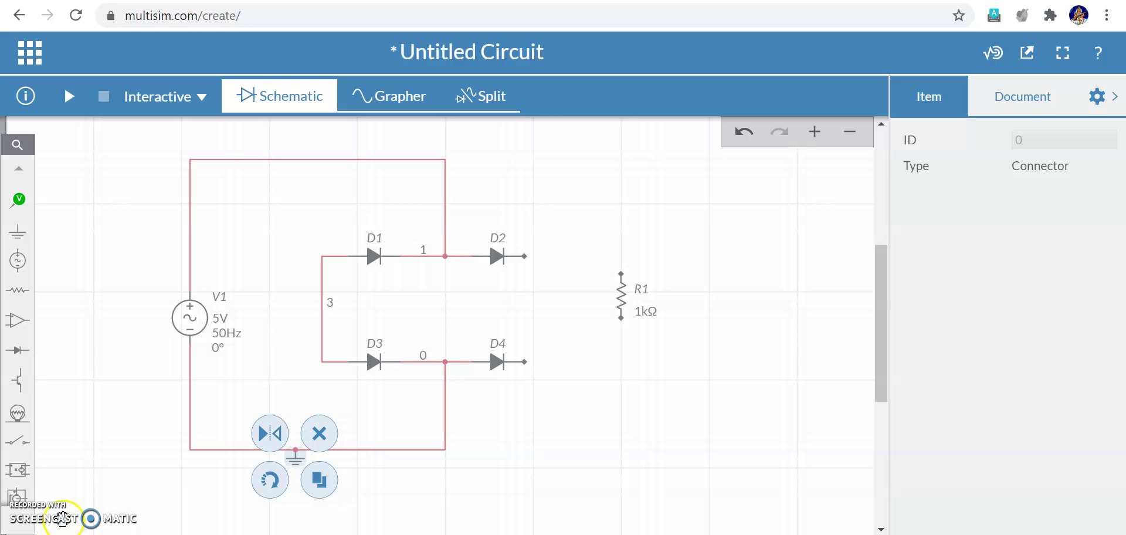
{"action": "left_click", "coordinate": [197, 497]}
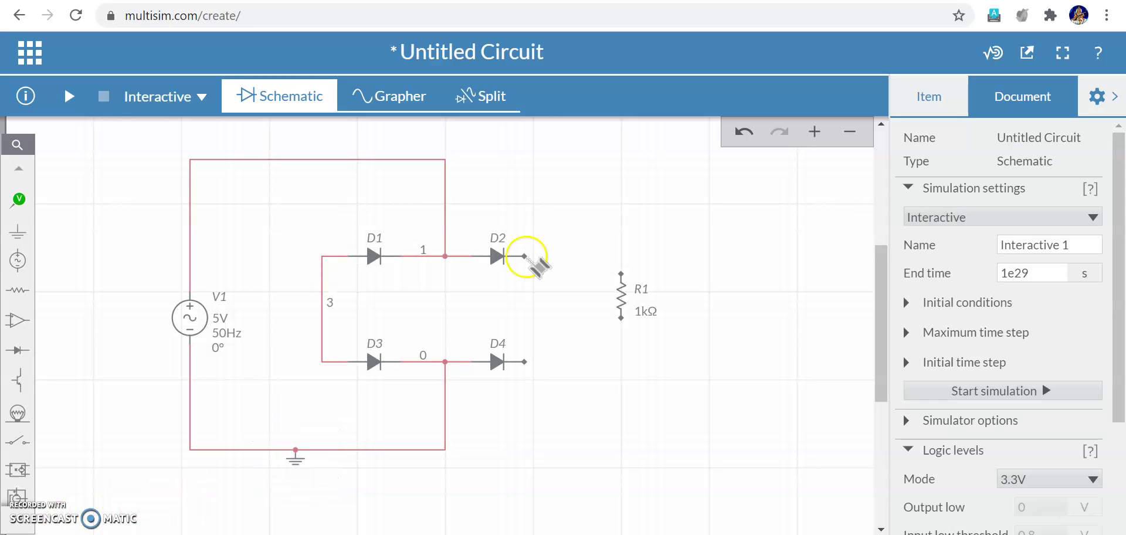
Wire the cathodes of D2 and D4 together on the resistor side of the bridge.
{"action": "left_click", "coordinate": [525, 256]}
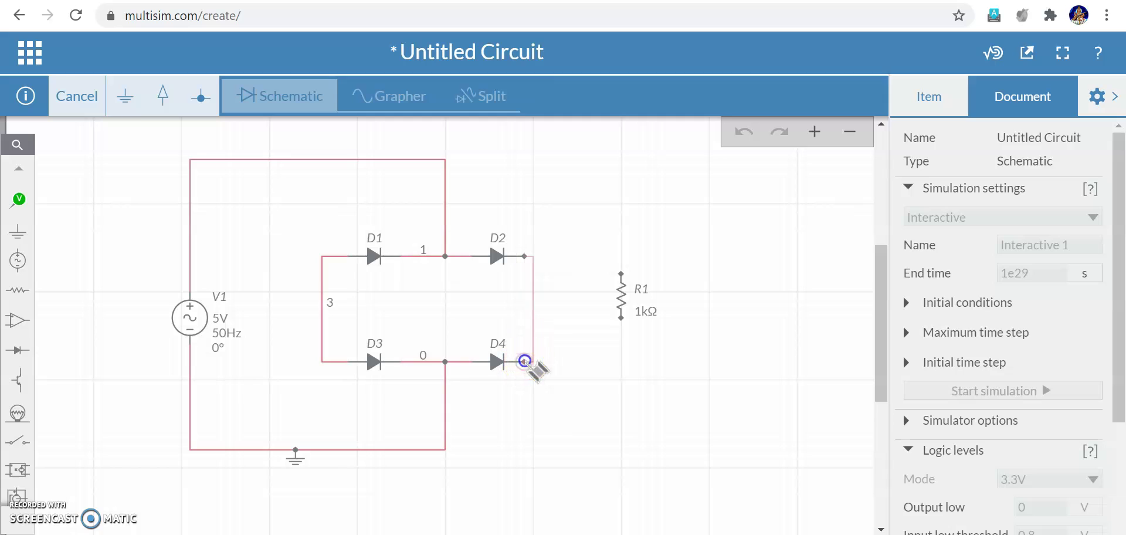
{"action": "left_click", "coordinate": [524, 361]}
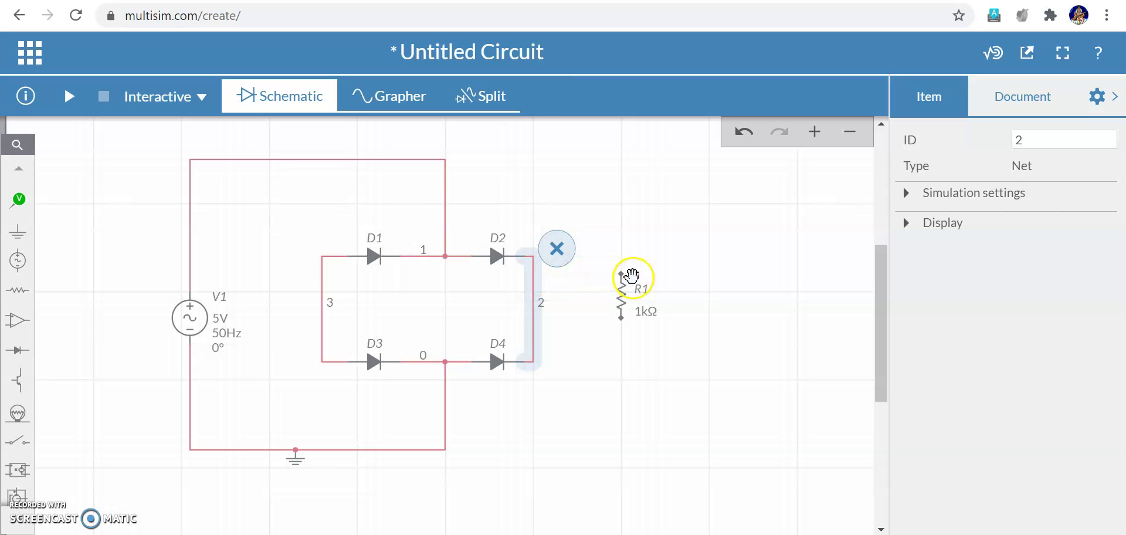
{"action": "left_click", "coordinate": [629, 271]}
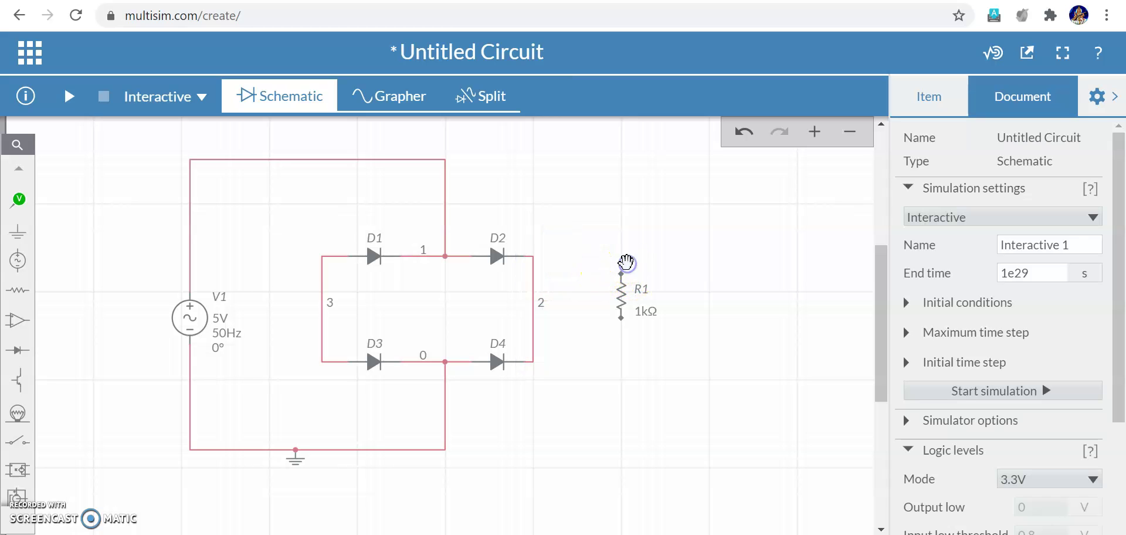
Wire R1's upper terminal to the wire joining the D2 and D4 cathodes, and its lower terminal to the wire joining the D1 and D3 anodes.
{"action": "left_click", "coordinate": [533, 271]}
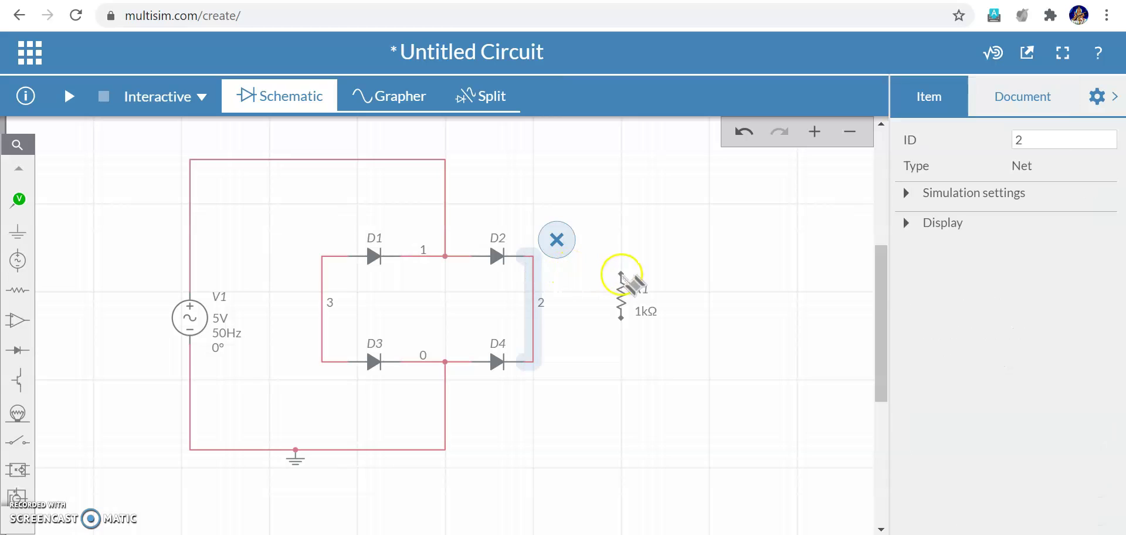
{"action": "left_click", "coordinate": [621, 282]}
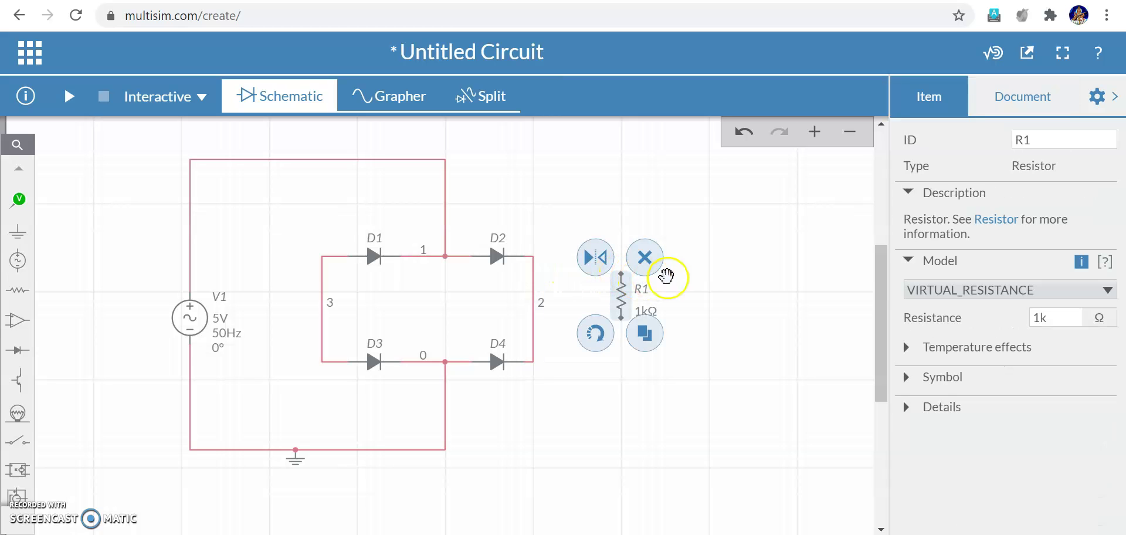
{"action": "left_click", "coordinate": [620, 272]}
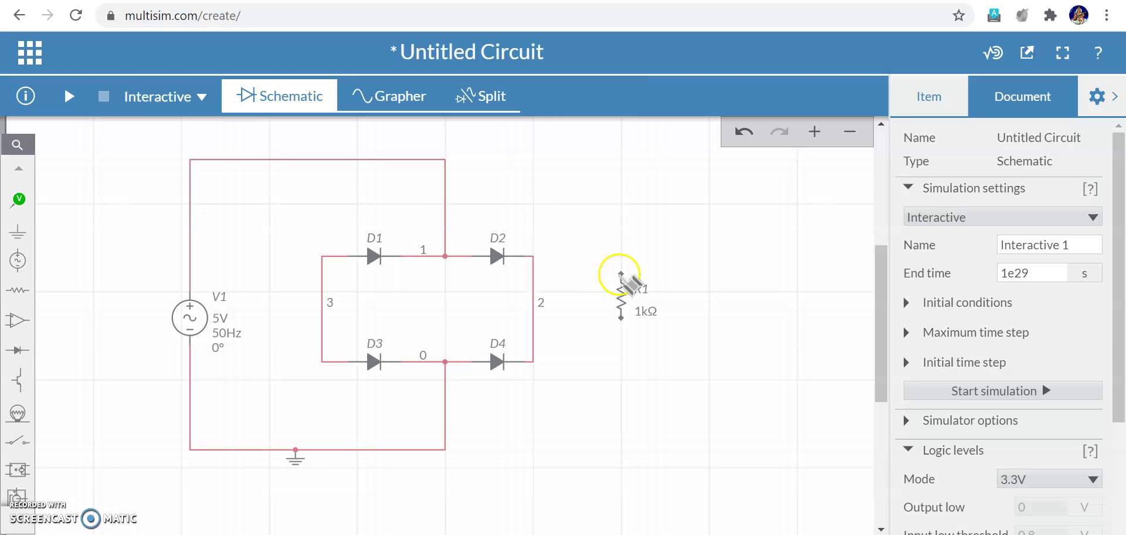
{"action": "left_click", "coordinate": [620, 273]}
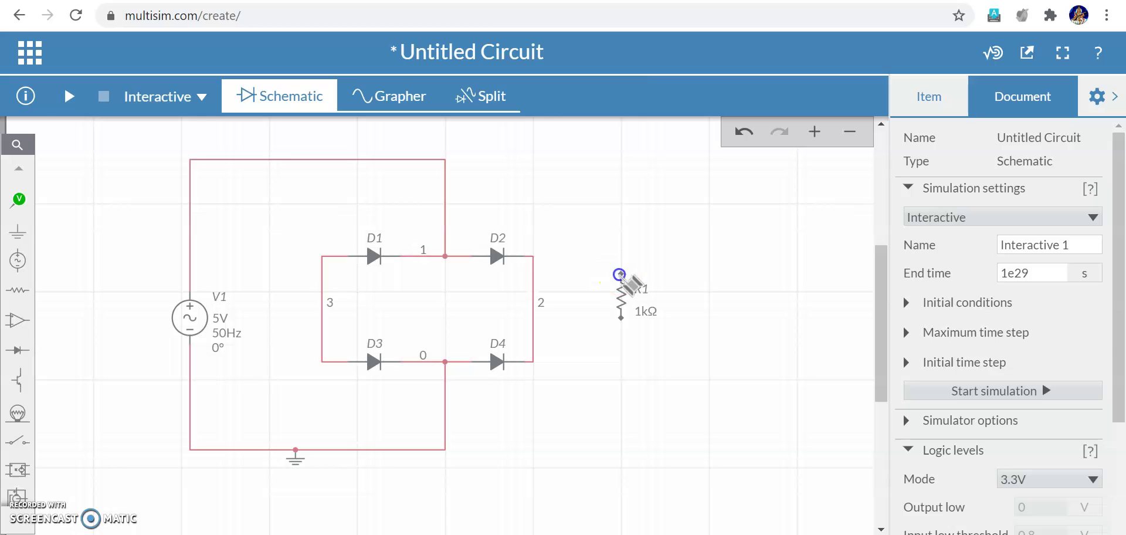
{"action": "left_click", "coordinate": [533, 274]}
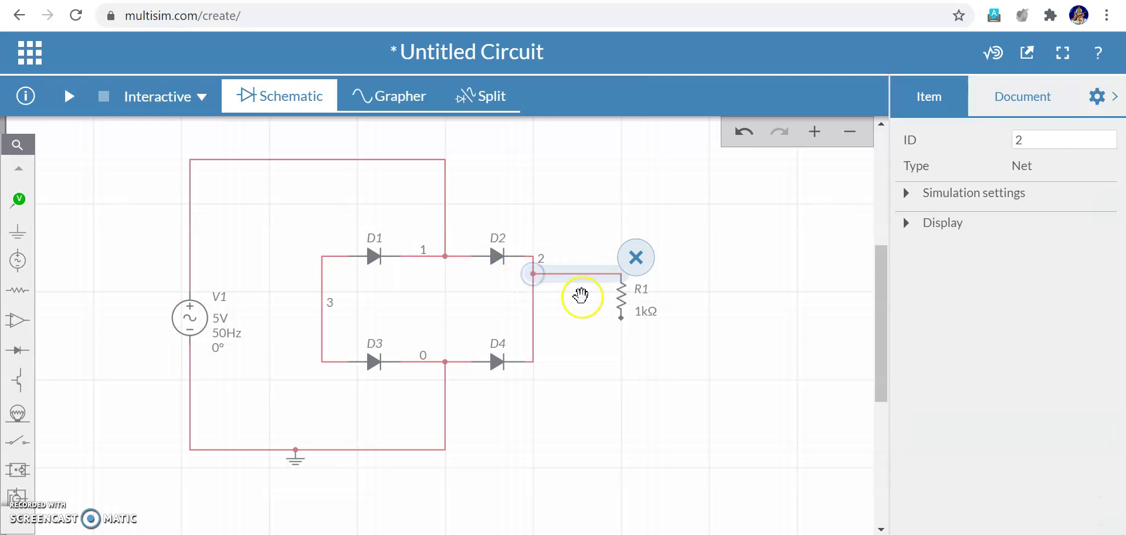
{"action": "left_click", "coordinate": [622, 319]}
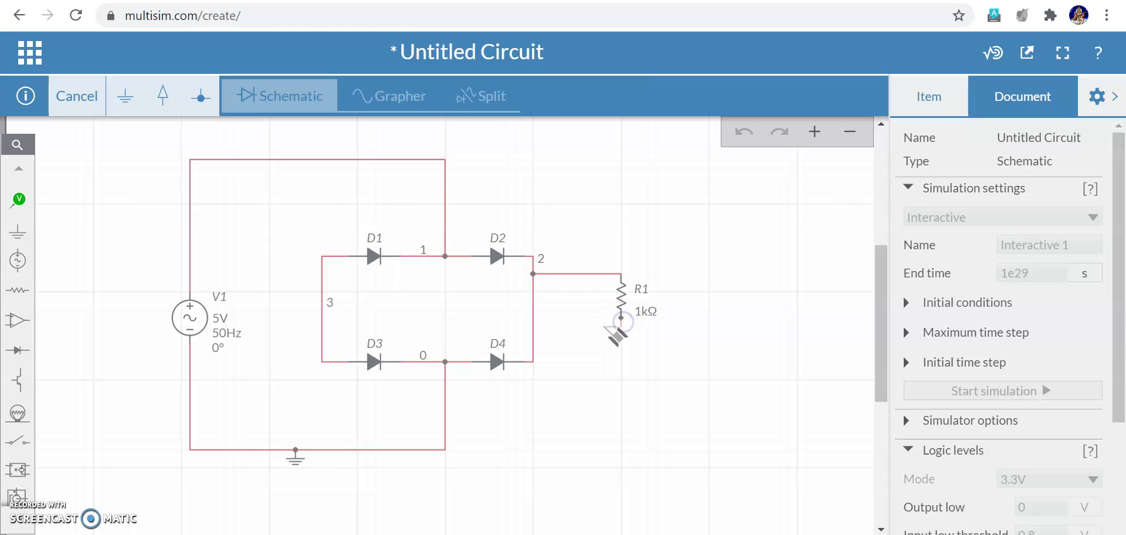
{"action": "left_click", "coordinate": [323, 318]}
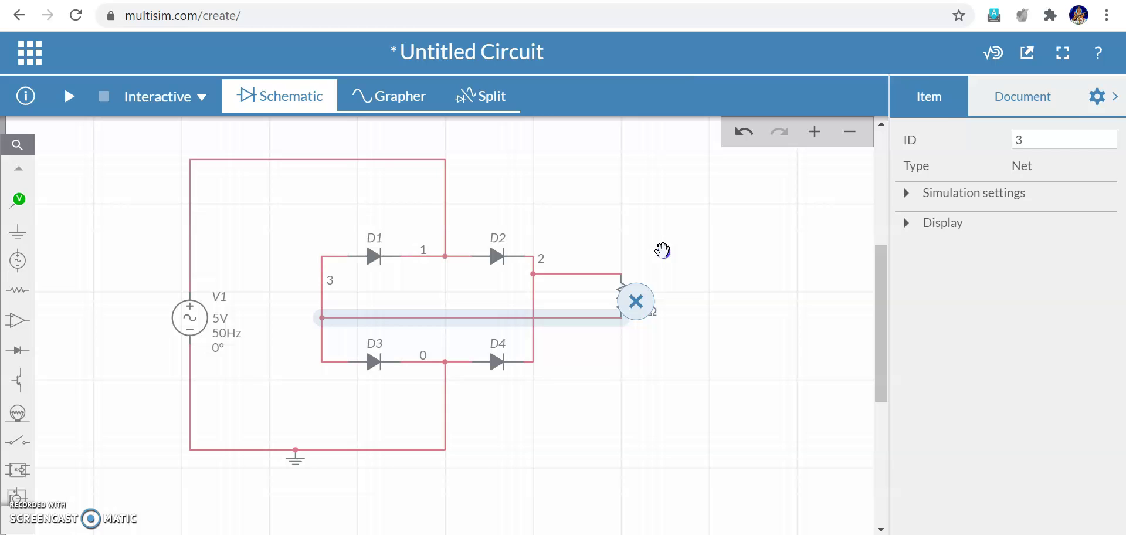
{"action": "left_click", "coordinate": [655, 264]}
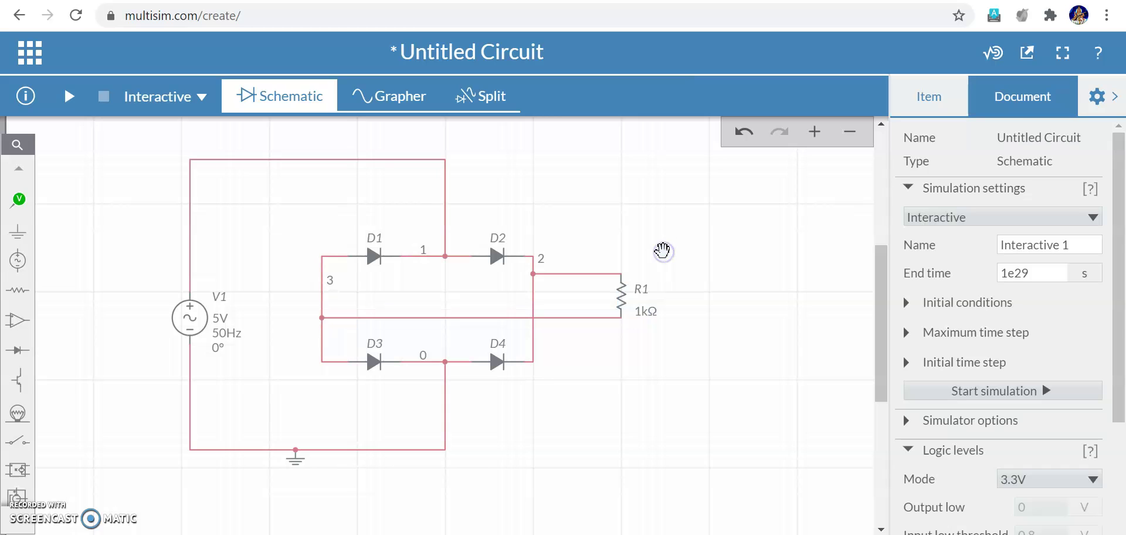
Rename the resistor R1 as RL.
{"action": "double_click", "coordinate": [645, 290]}
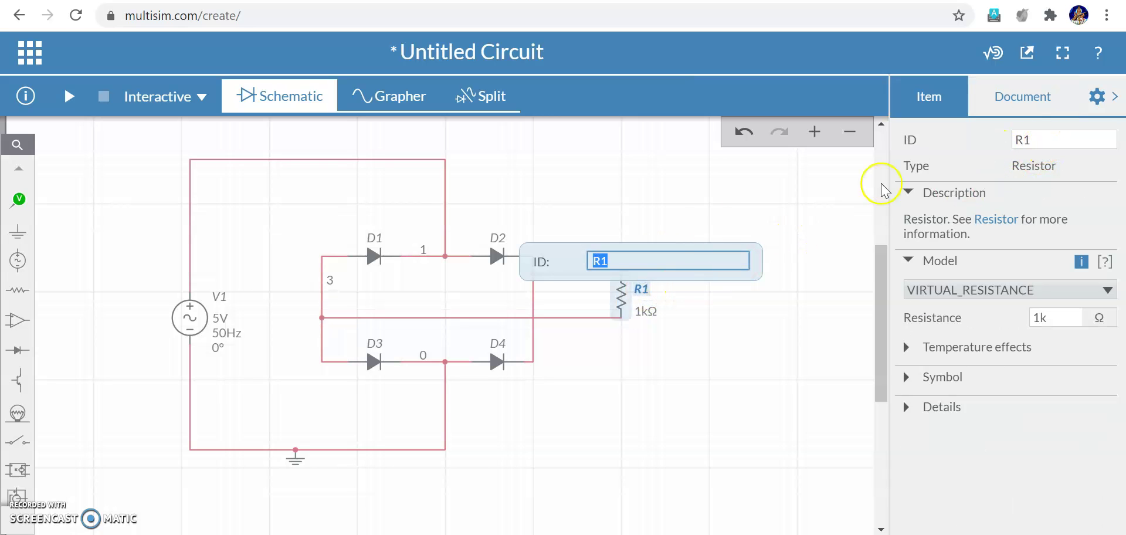
{"action": "double_click", "coordinate": [1044, 141]}
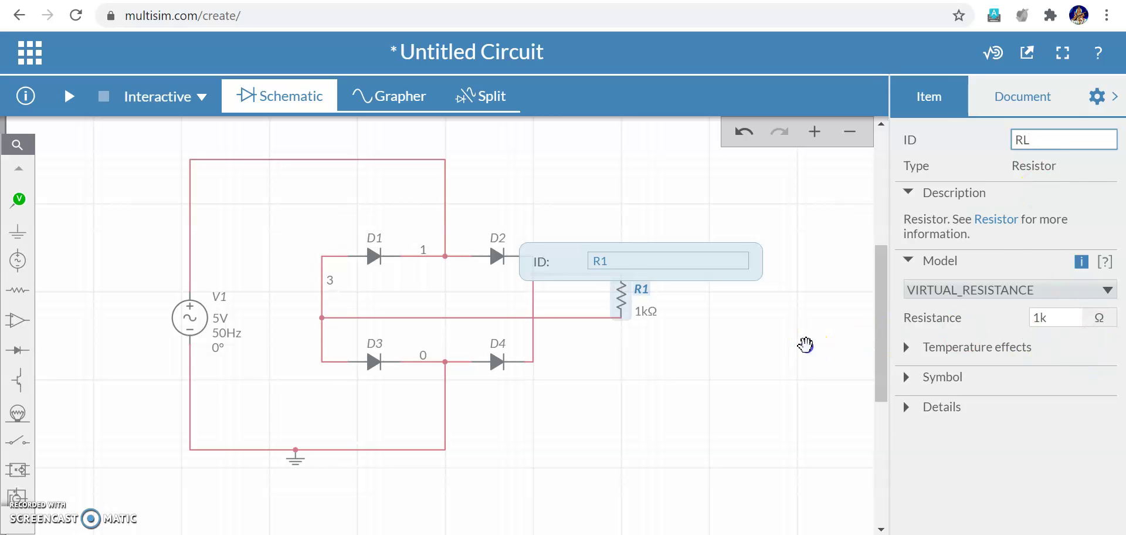
{"action": "left_click", "coordinate": [805, 345]}
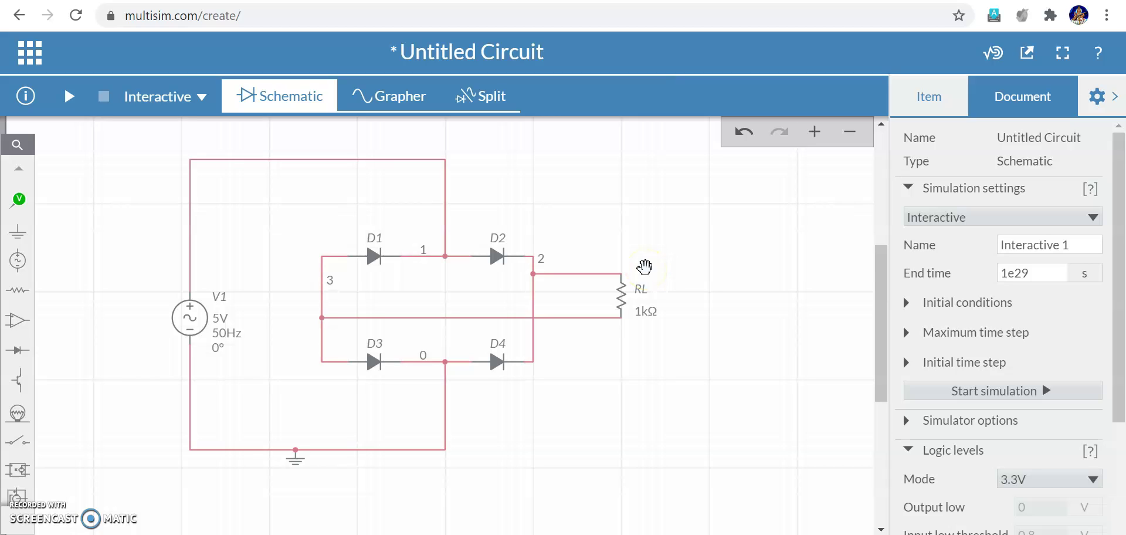
Place a voltage probe on the upper wire near its corner above V1's positive terminal.
{"action": "left_click", "coordinate": [19, 203]}
{"action": "left_click", "coordinate": [85, 245]}
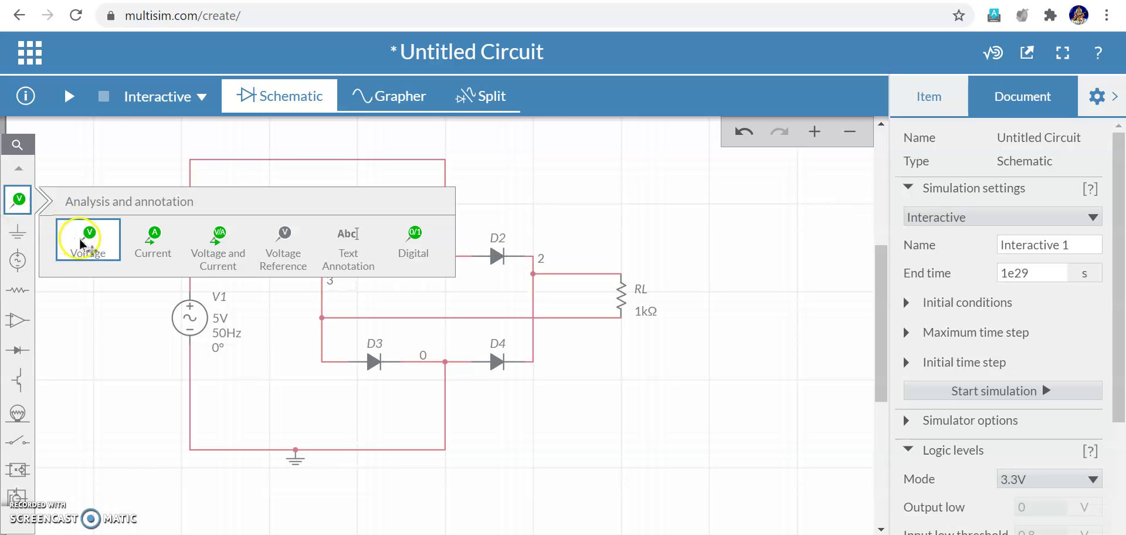
{"action": "left_click", "coordinate": [149, 258]}
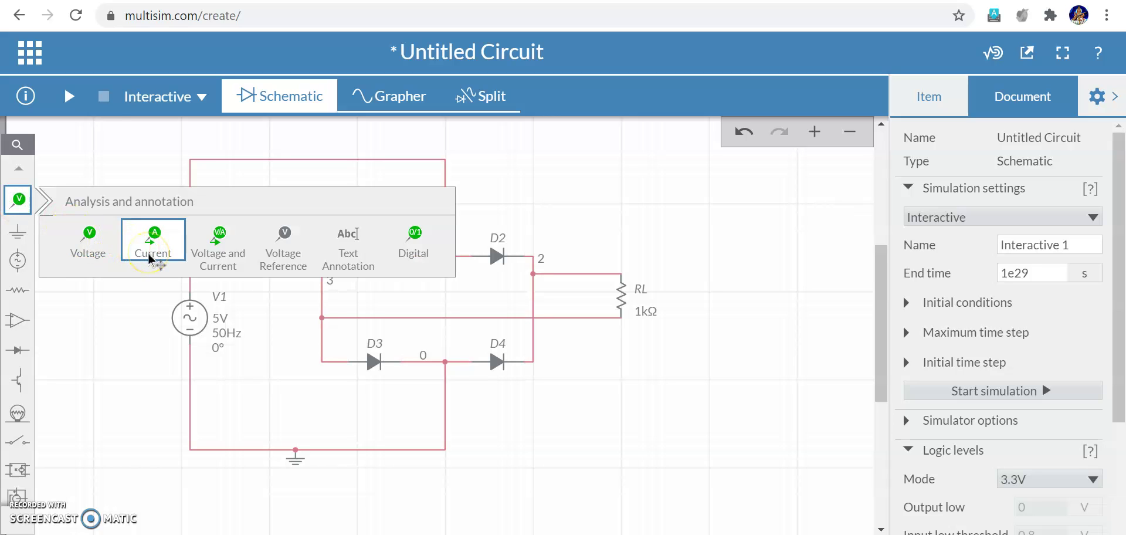
{"action": "left_click", "coordinate": [210, 259]}
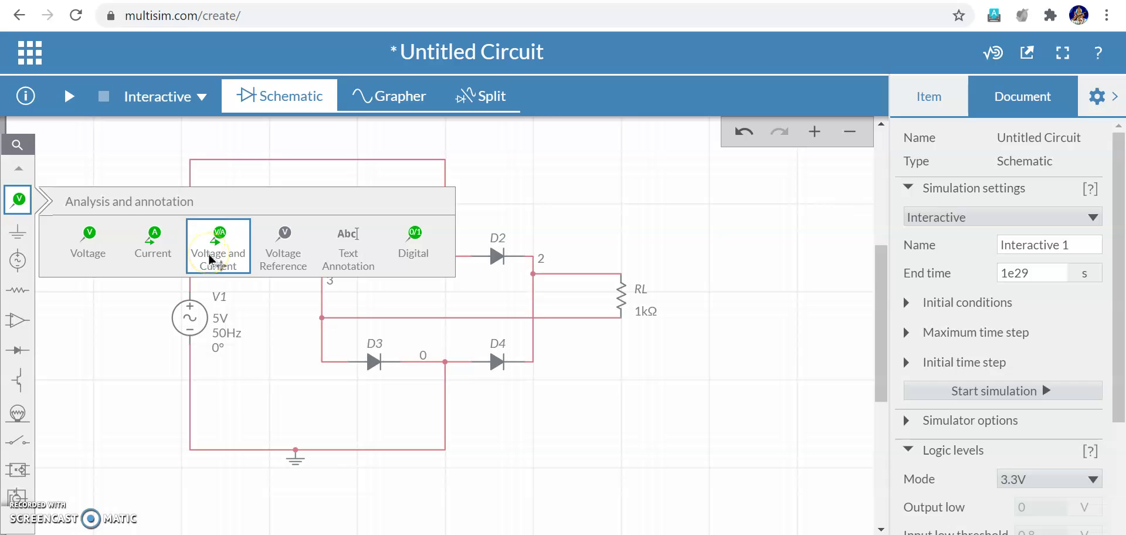
{"action": "left_click", "coordinate": [97, 258]}
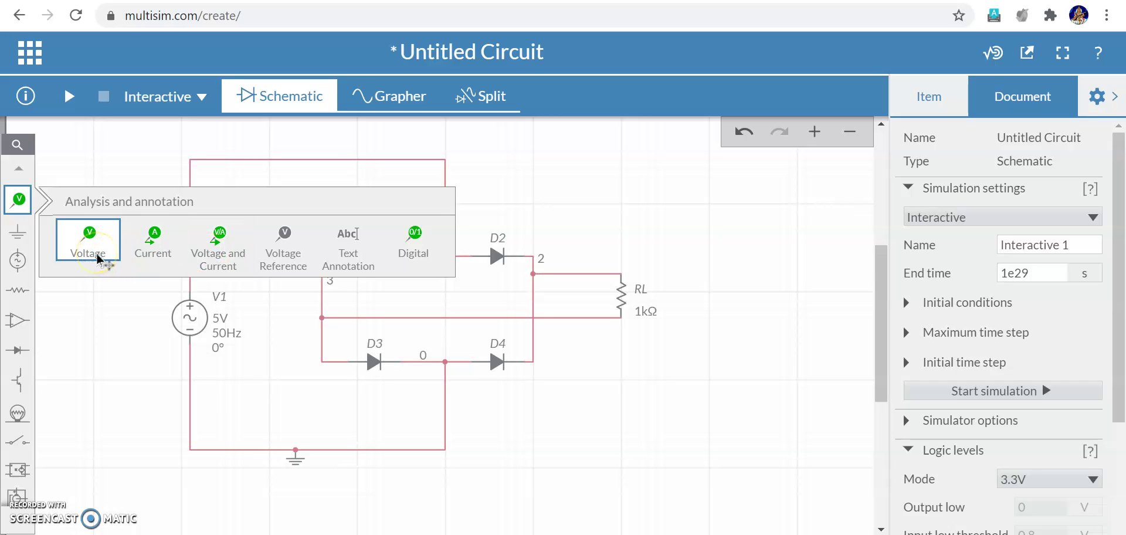
{"action": "left_click", "coordinate": [97, 257]}
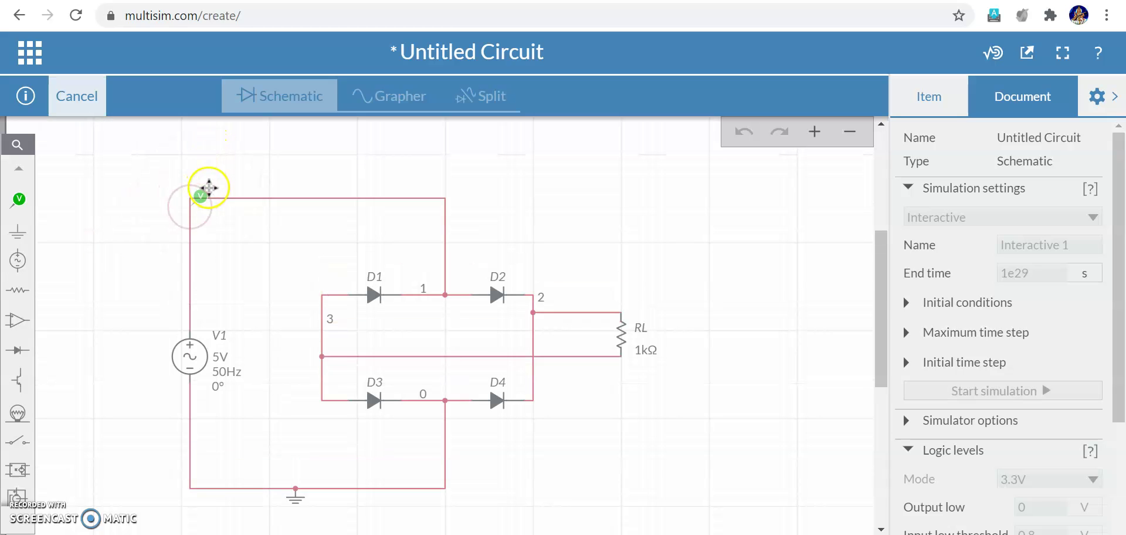
{"action": "left_click", "coordinate": [211, 187]}
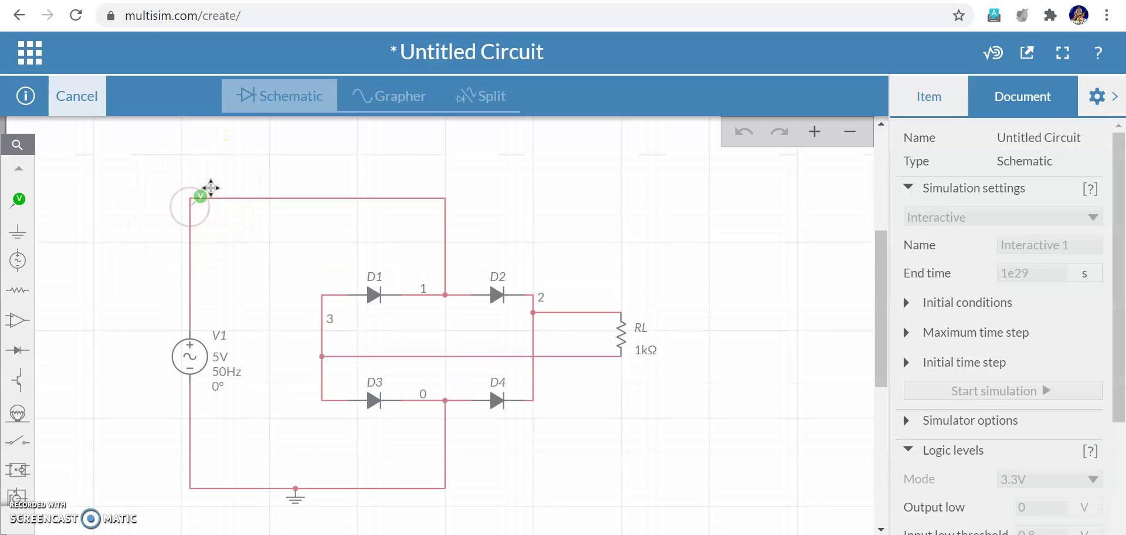
{"action": "left_click", "coordinate": [201, 196]}
Duplicate the source voltage probe onto the wire at RL's upper terminal.
{"action": "left_click", "coordinate": [204, 197]}
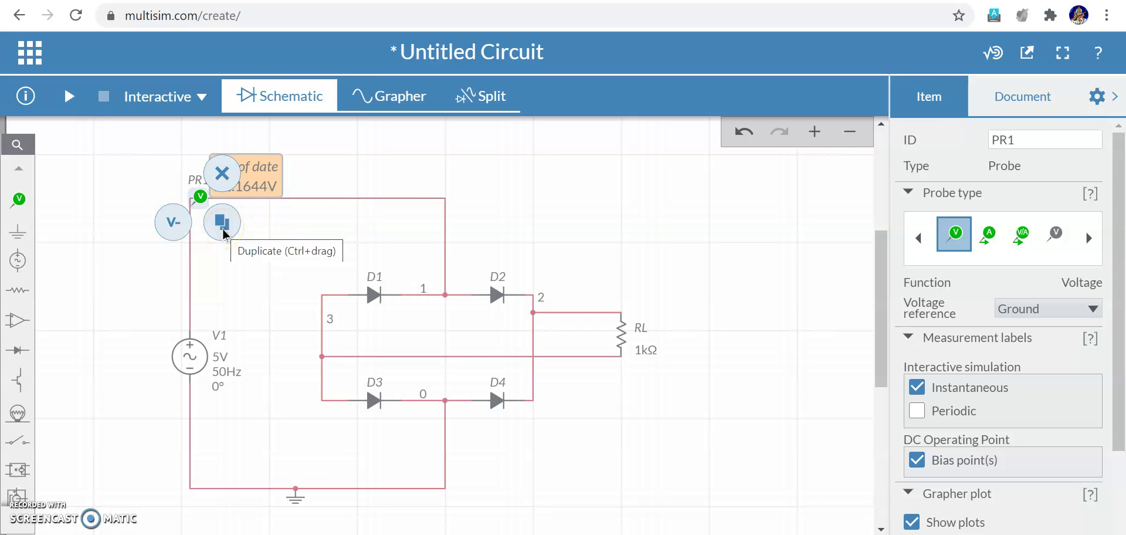
{"action": "left_click_drag", "start_coordinate": [223, 233], "coordinate": [631, 301]}
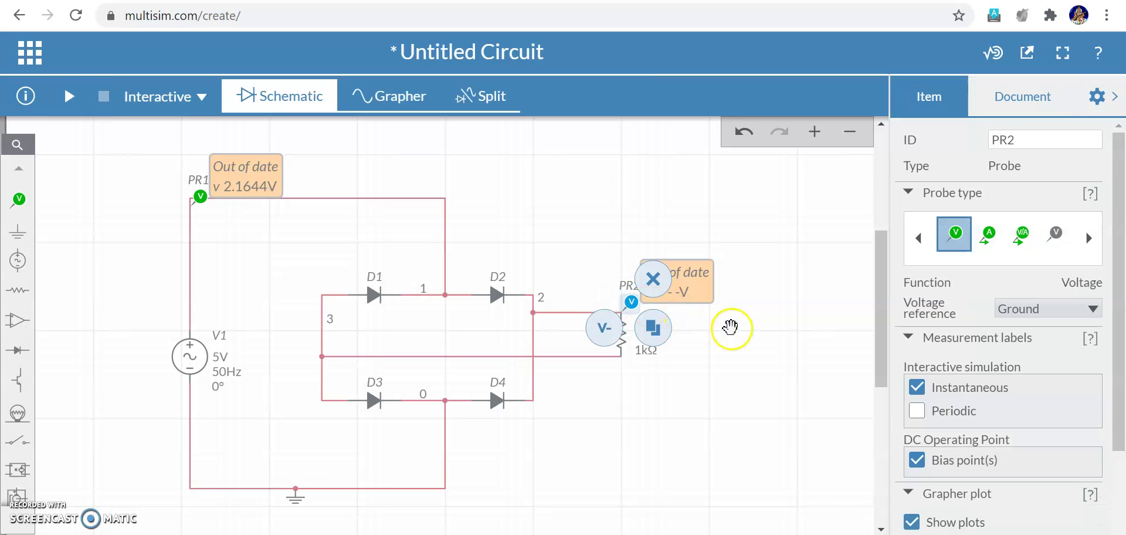
{"action": "left_click", "coordinate": [730, 327]}
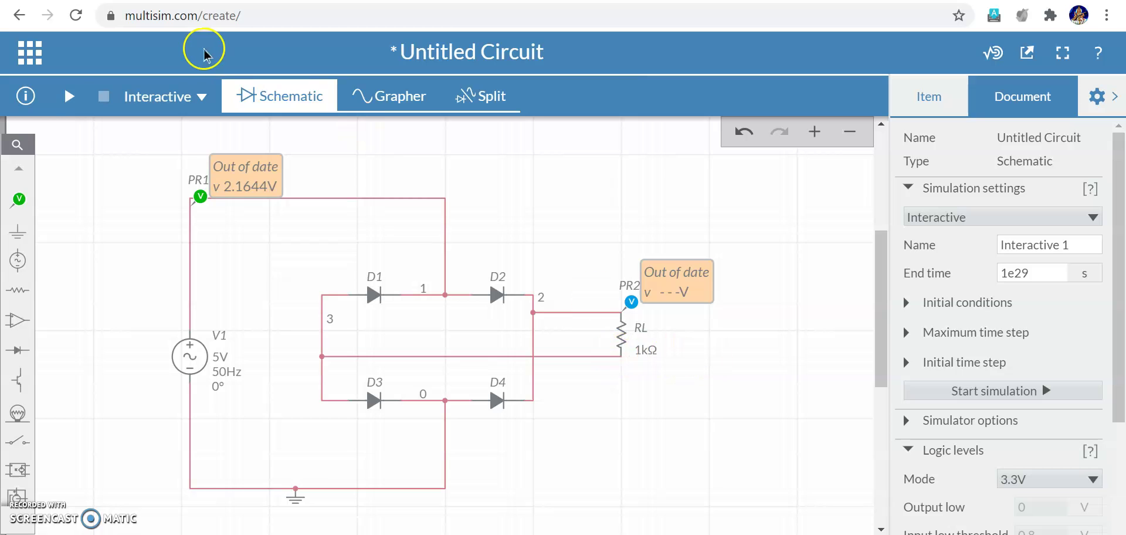
Run the interactive simulation, capture both probe waveforms in the Grapher with a Single trigger, and stop the run.
{"action": "left_click", "coordinate": [68, 98]}
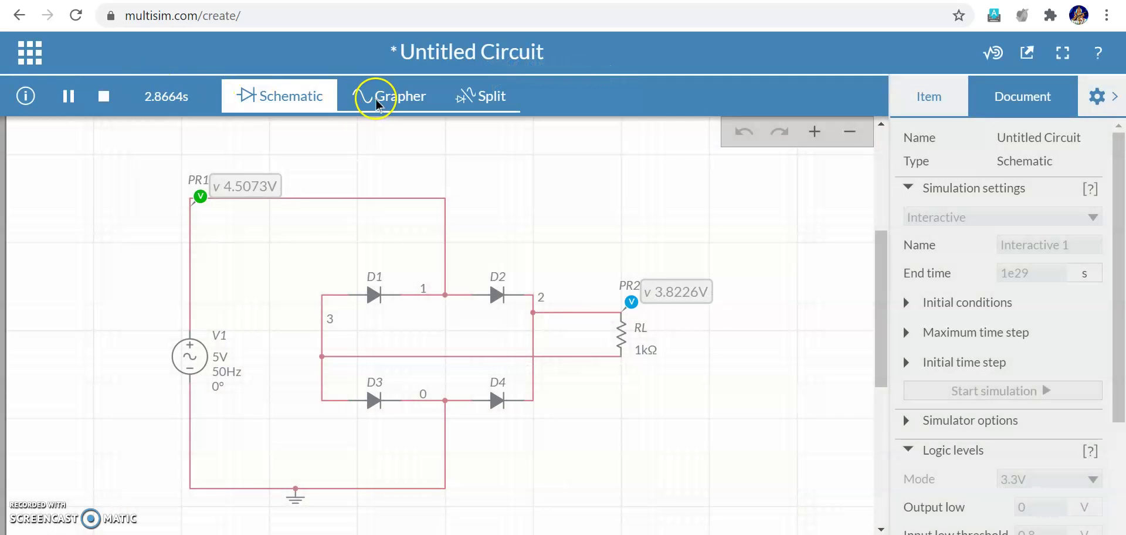
{"action": "left_click", "coordinate": [375, 103]}
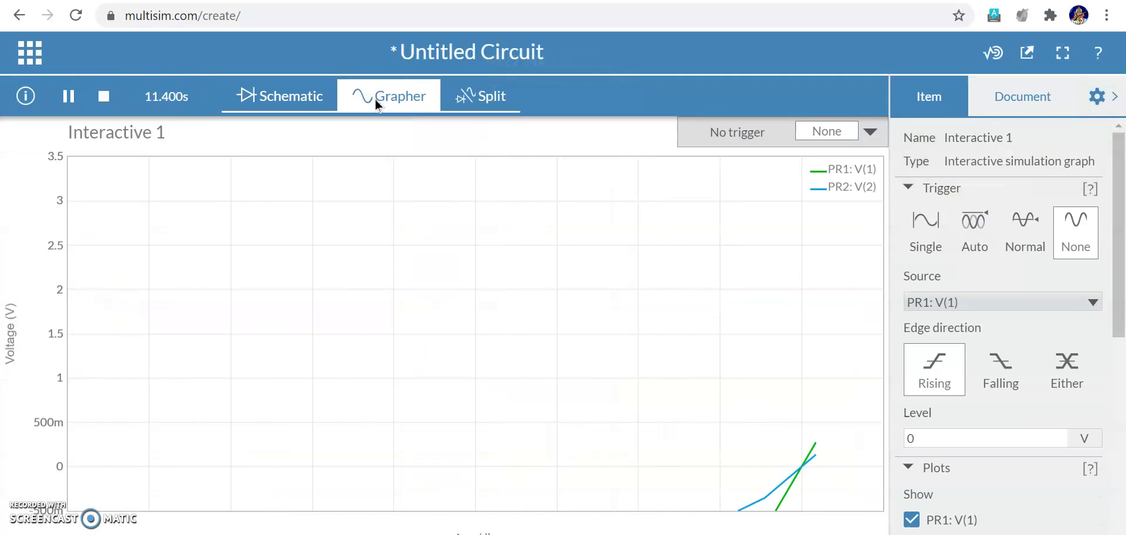
{"action": "left_click", "coordinate": [928, 233]}
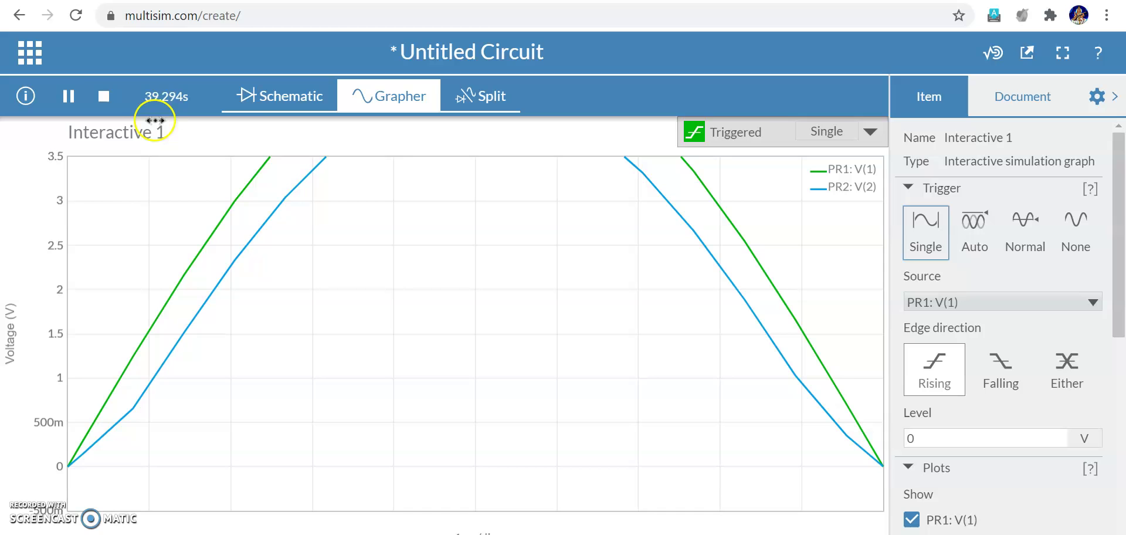
{"action": "left_click", "coordinate": [103, 97]}
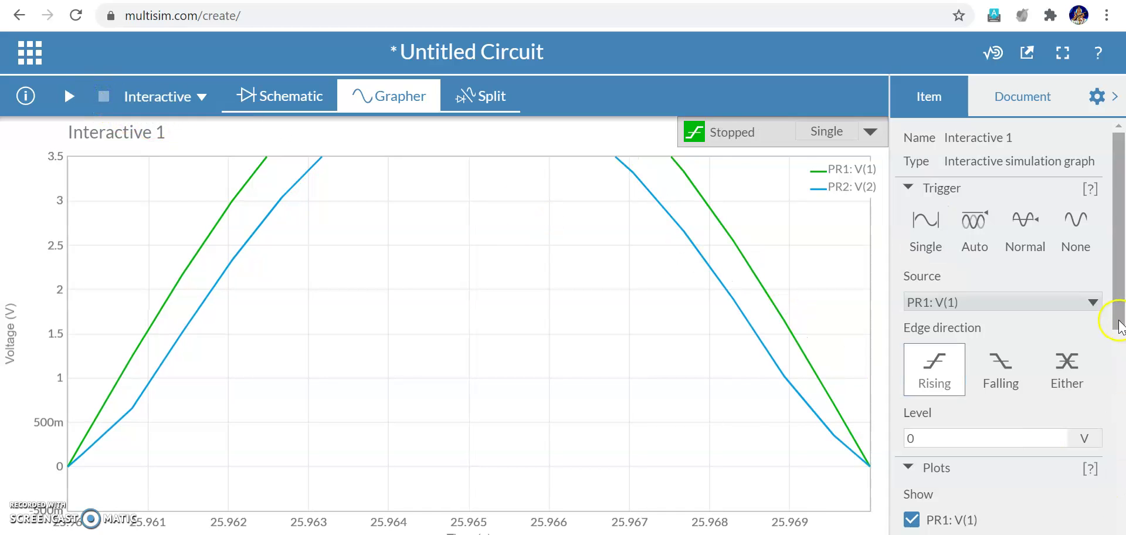
Set the Grapher's time axis to run from 0 to 100m s.
{"action": "left_click_drag", "start_coordinate": [1119, 326], "coordinate": [1121, 531]}
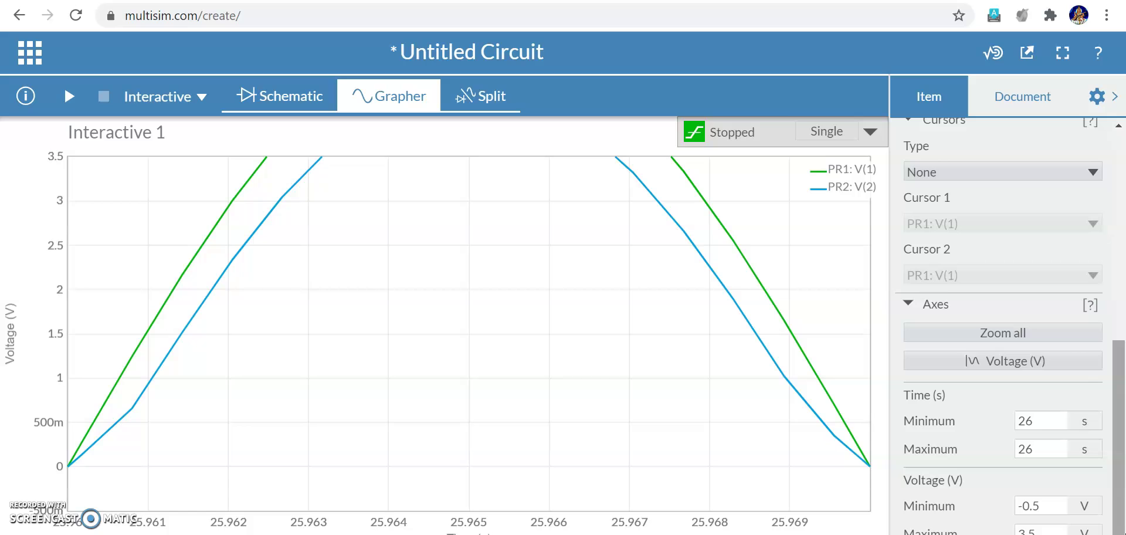
{"action": "double_click", "coordinate": [1037, 417]}
{"action": "key", "text": "BackSpace"}
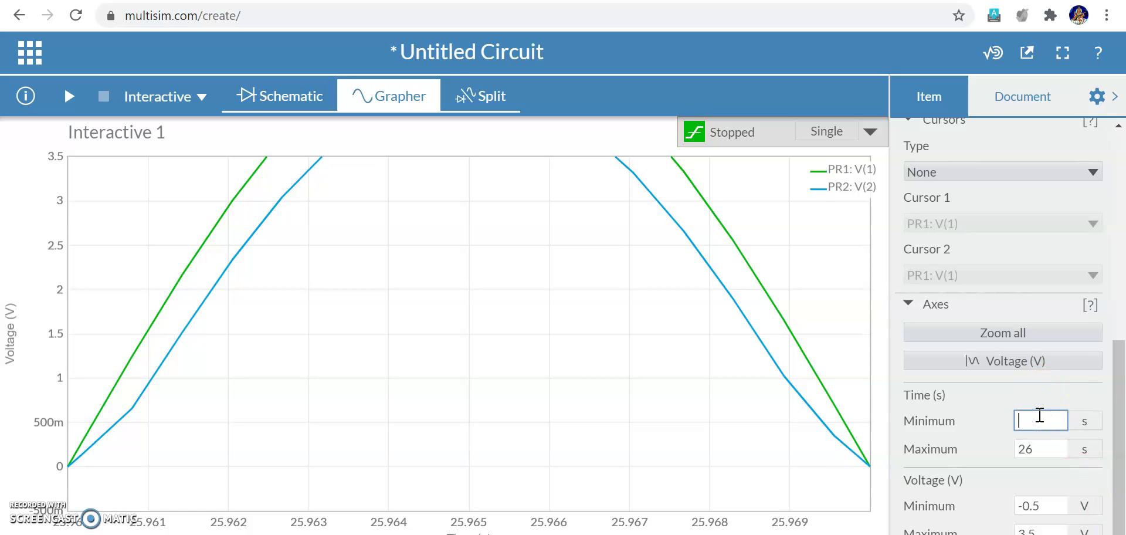
{"action": "double_click", "coordinate": [1042, 451]}
{"action": "key", "text": "BackSpace"}
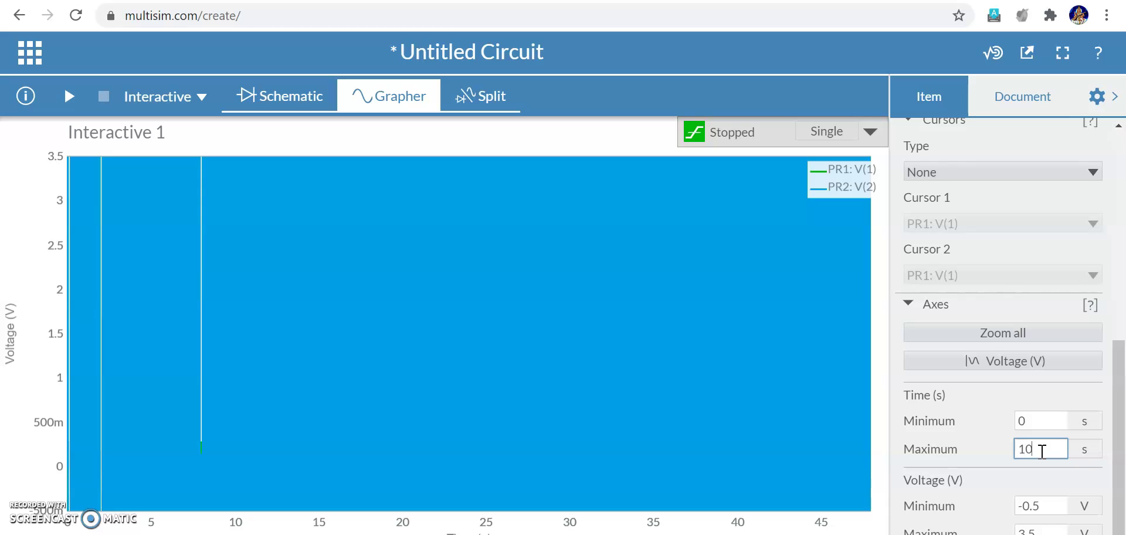
{"action": "type", "text": "100m"}
Set the Grapher's voltage axis to run from -10 to 10 V.
{"action": "double_click", "coordinate": [1047, 503]}
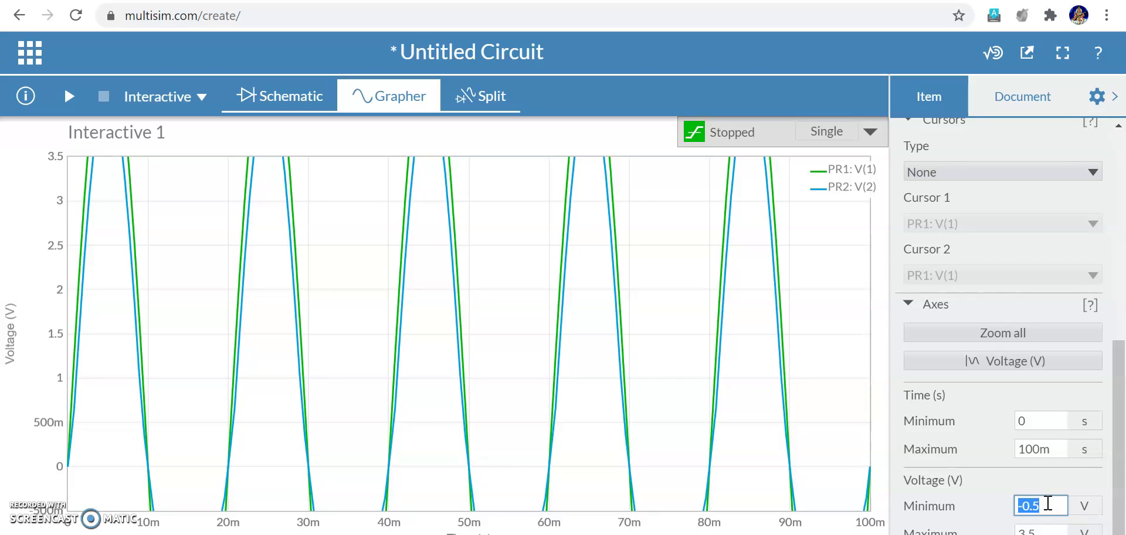
{"action": "key", "text": "BackSpace"}
{"action": "left_click", "coordinate": [1038, 529]}
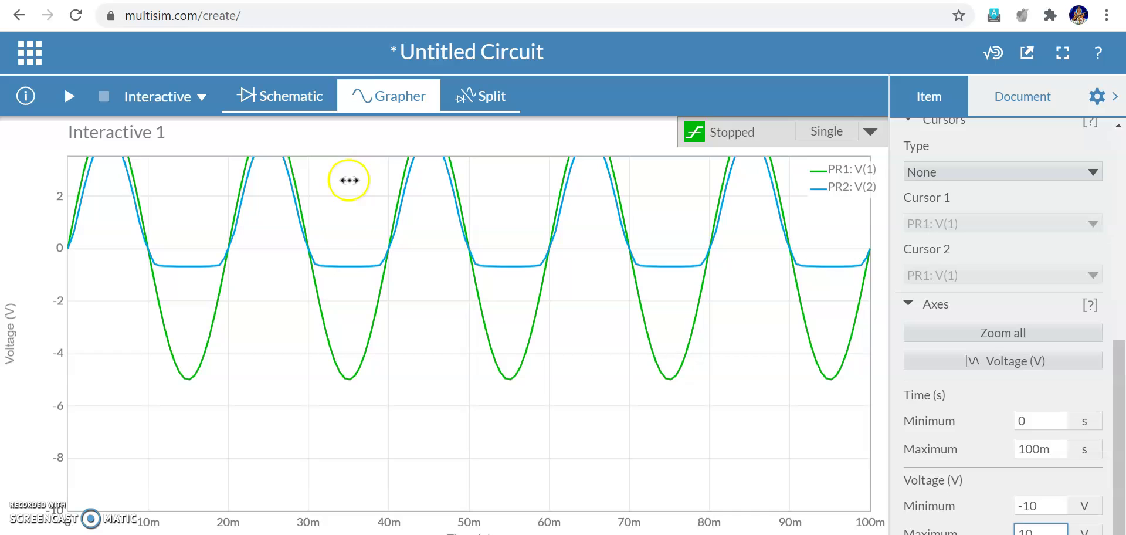
{"action": "left_click_drag", "start_coordinate": [1119, 359], "coordinate": [1120, 325]}
Compare the PR1 and PR2 waveforms in the Grapher with the probe positions in the schematic.
{"action": "left_click", "coordinate": [287, 96]}
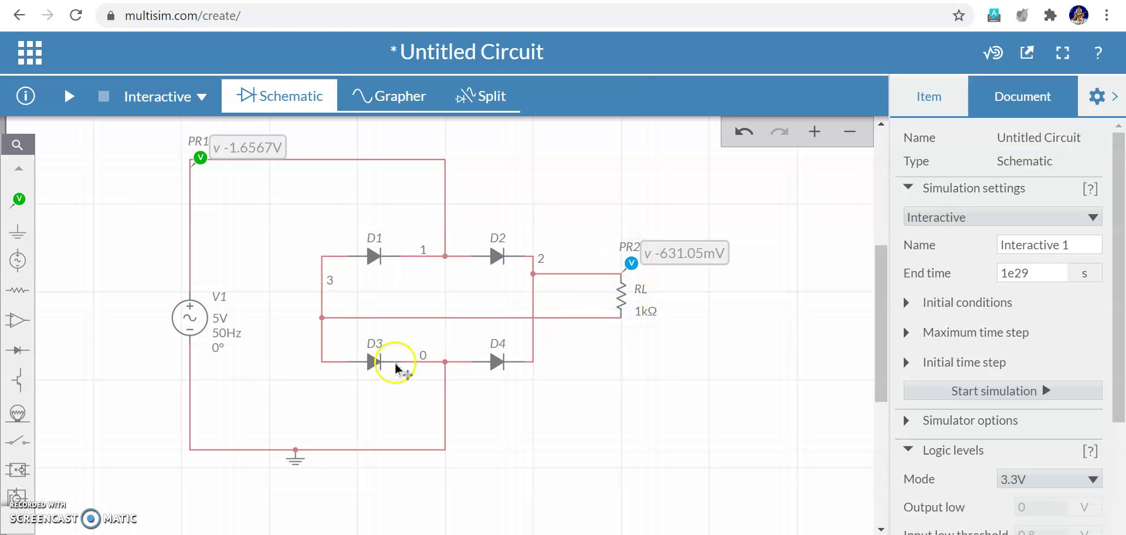
{"action": "left_click", "coordinate": [384, 97]}
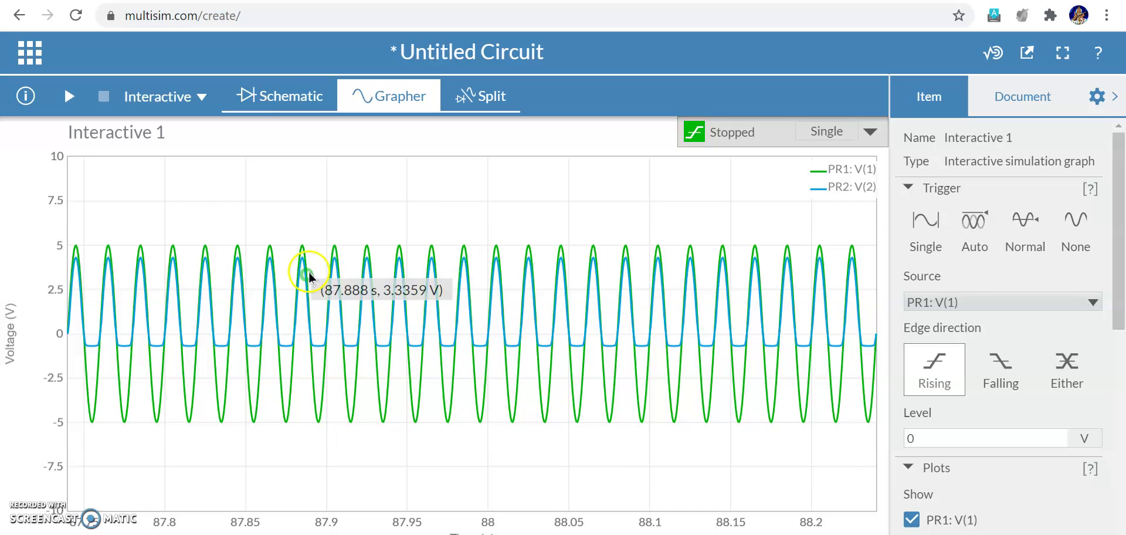
{"action": "left_click", "coordinate": [288, 95]}
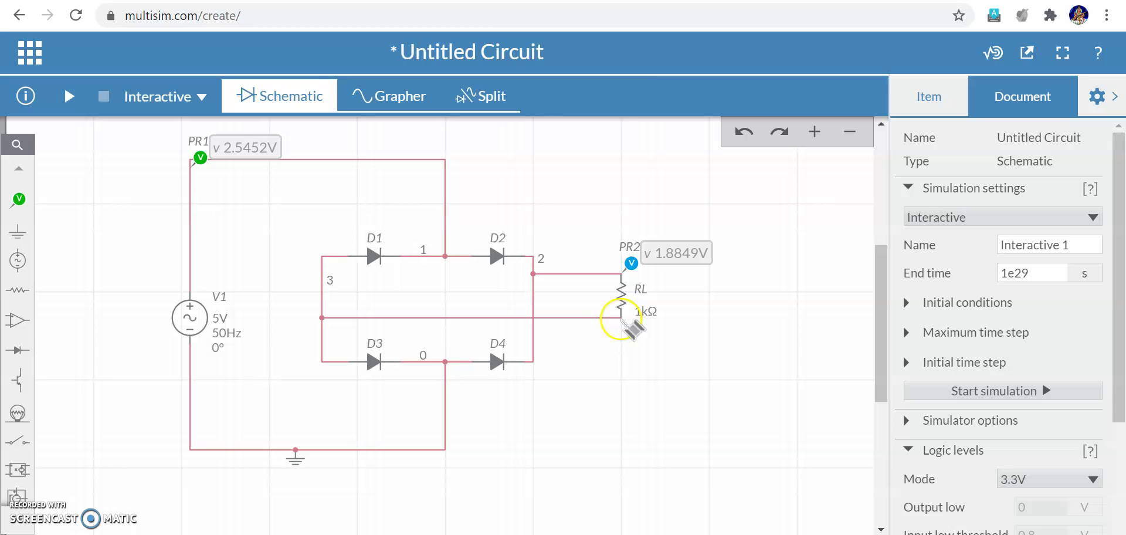
Place a voltage reference probe at RL's lower terminal.
{"action": "left_click", "coordinate": [21, 201]}
{"action": "left_click", "coordinate": [296, 256]}
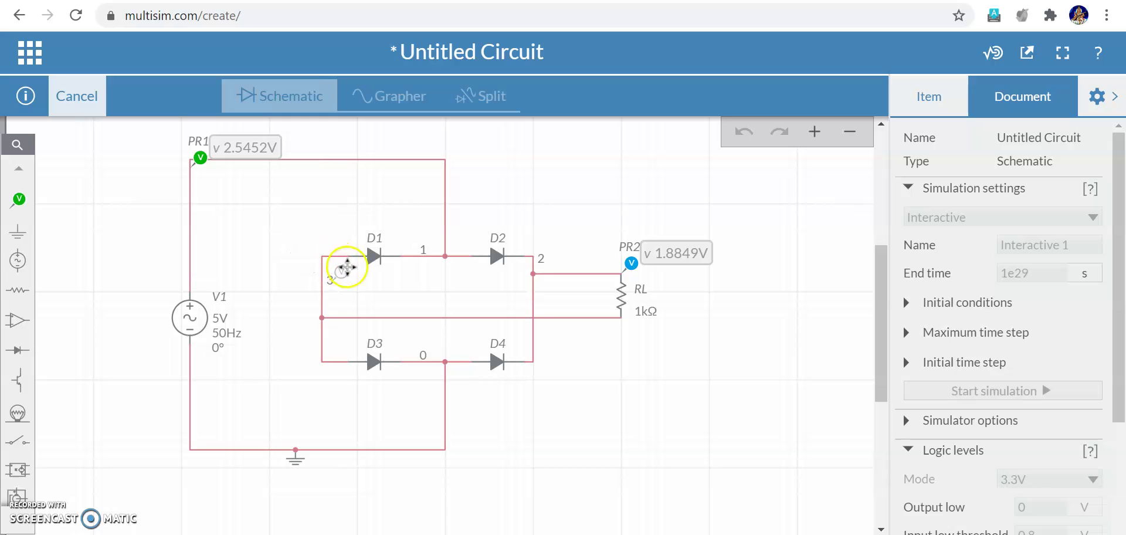
{"action": "left_click", "coordinate": [624, 305]}
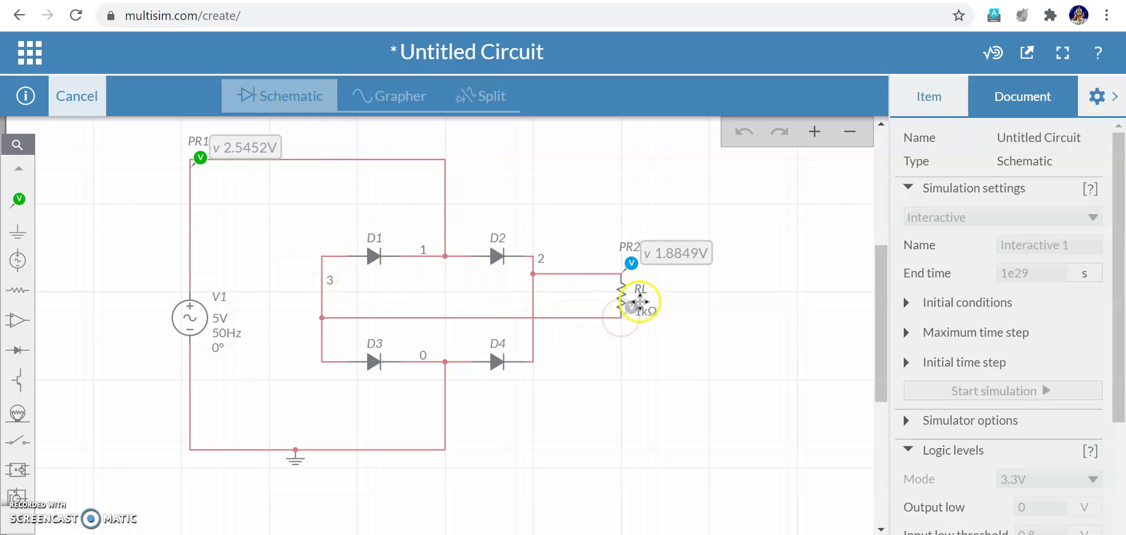
{"action": "left_click", "coordinate": [641, 301]}
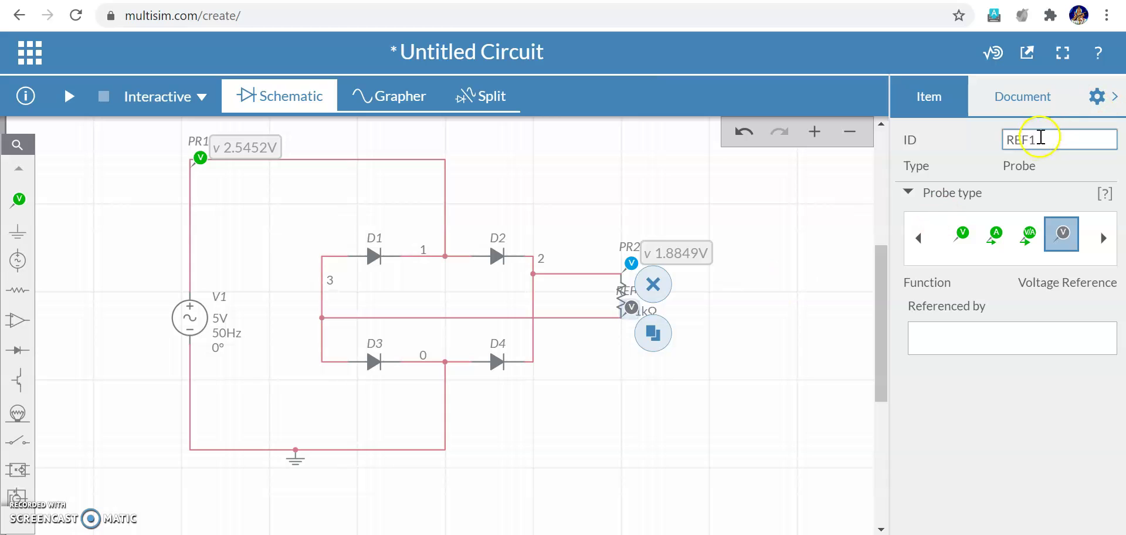
Set the voltage reference of probe PR2 to REF1 so it measures across RL.
{"action": "left_click", "coordinate": [628, 262]}
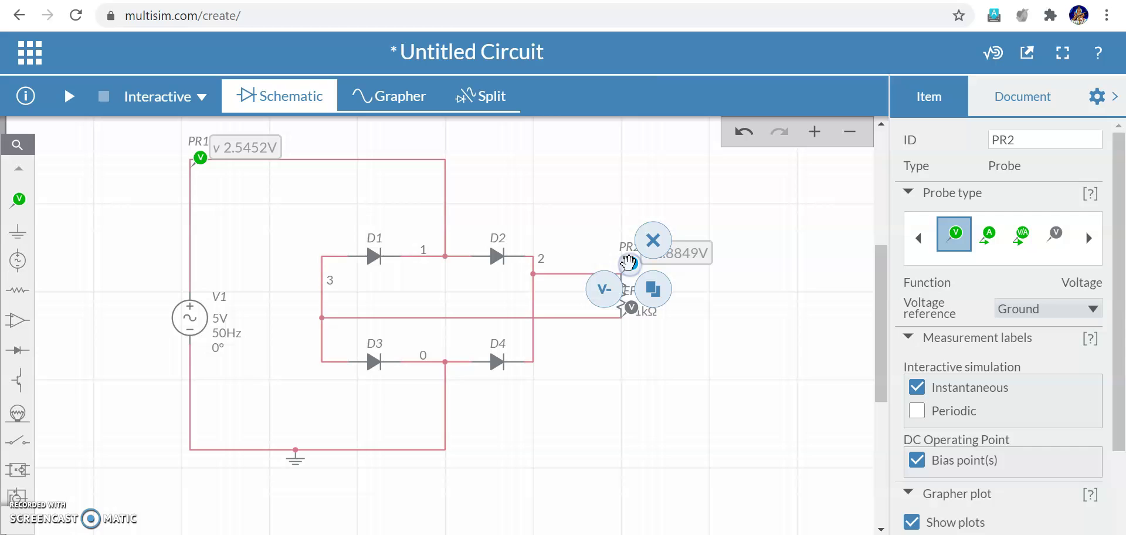
{"action": "left_click", "coordinate": [1119, 311]}
{"action": "mouse_move", "coordinate": [1121, 309]}
{"action": "left_mouse_down"}
{"action": "mouse_move", "coordinate": [1122, 399]}
{"action": "mouse_move", "coordinate": [1120, 290]}
{"action": "left_mouse_up"}
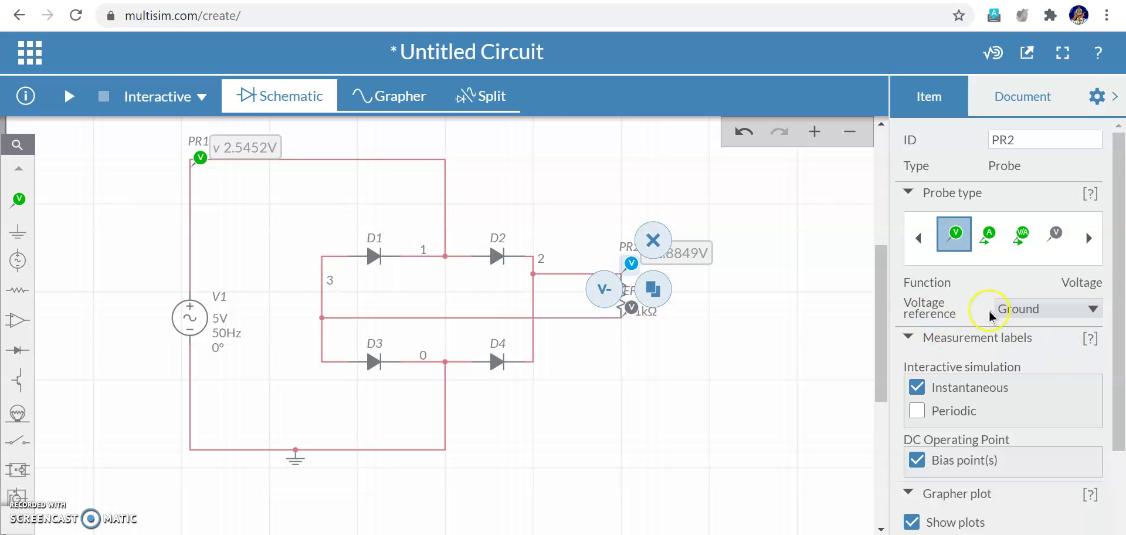
{"action": "left_click", "coordinate": [1092, 311]}
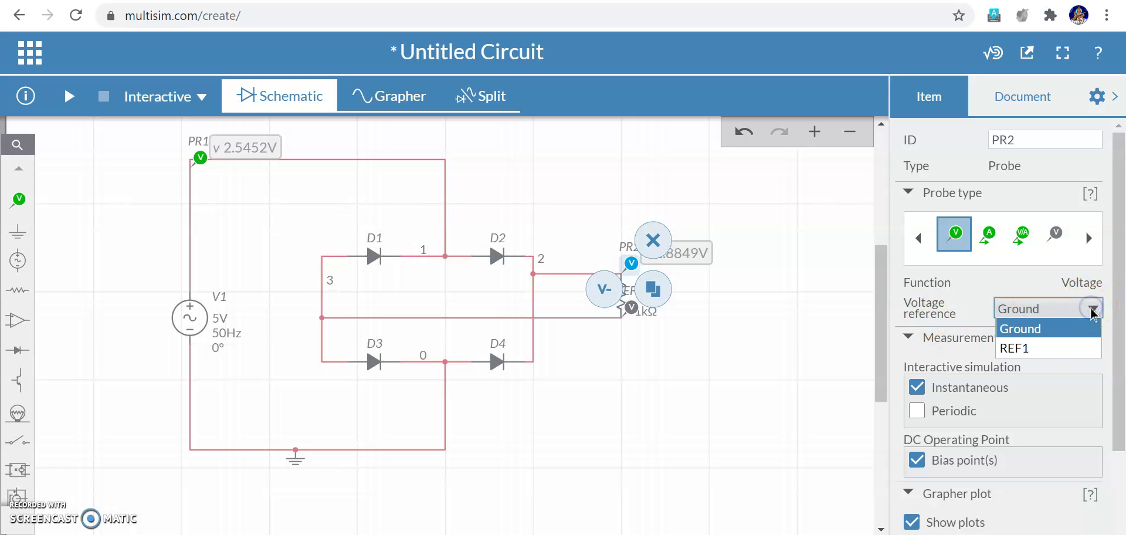
{"action": "left_click", "coordinate": [1053, 348]}
{"action": "left_click", "coordinate": [750, 338]}
{"action": "left_click_drag", "start_coordinate": [667, 329], "coordinate": [599, 275]}
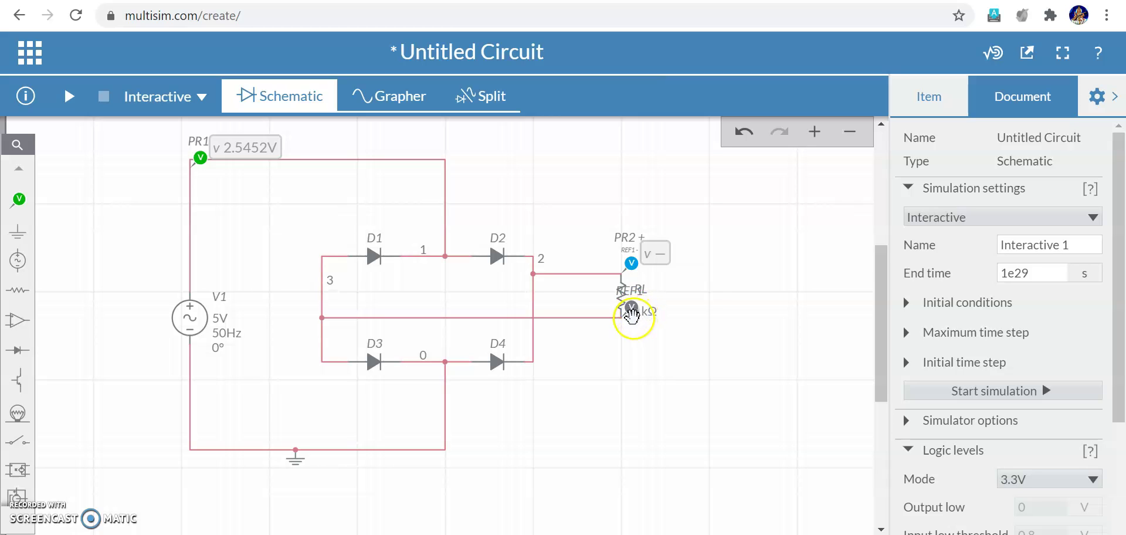
Switch PR2's voltage reference to Ground and back to REF1.
{"action": "left_click", "coordinate": [629, 264]}
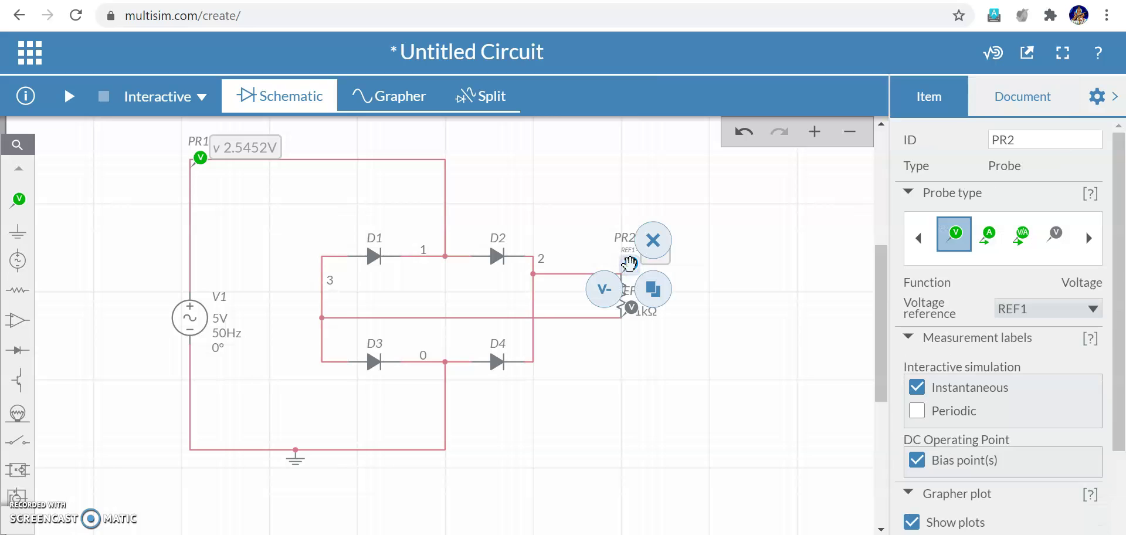
{"action": "left_click", "coordinate": [1095, 307]}
{"action": "left_click", "coordinate": [1061, 327]}
{"action": "left_click", "coordinate": [1085, 309]}
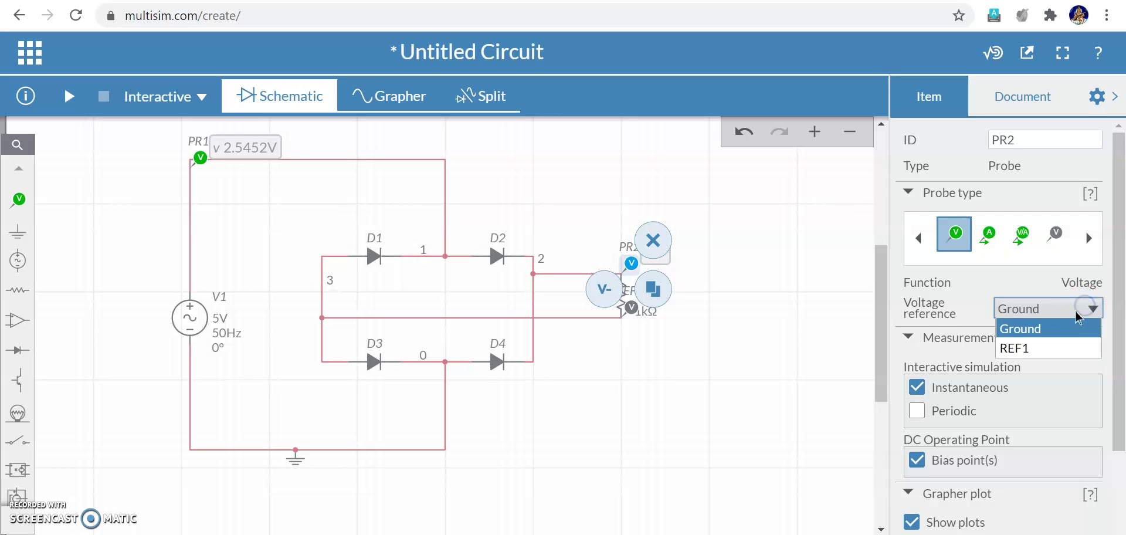
{"action": "left_click", "coordinate": [1034, 346]}
{"action": "left_click", "coordinate": [819, 337]}
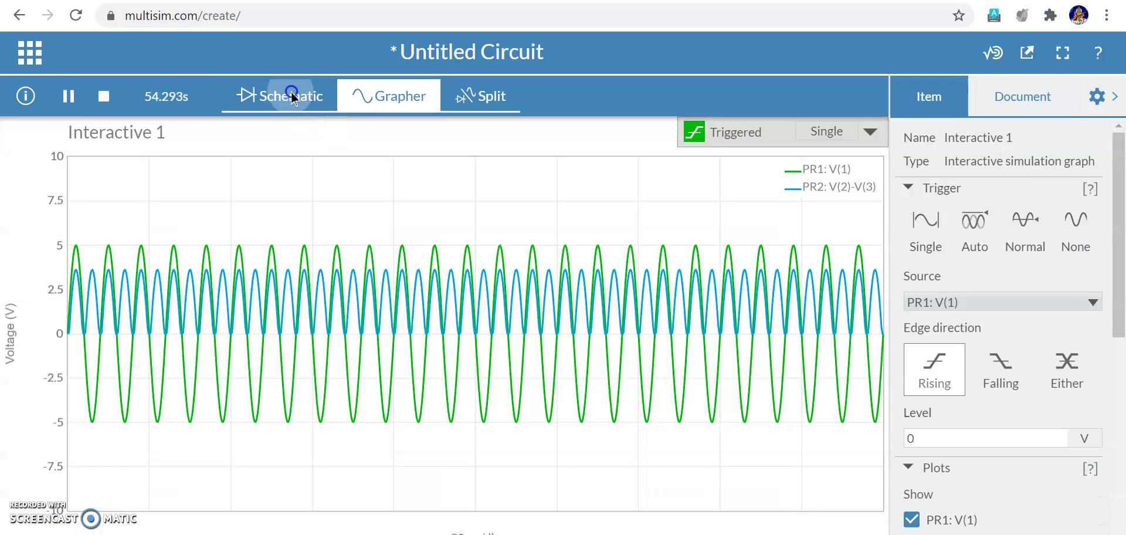
Return to the schematic, stop the running simulation and restart it to watch the live probe voltages.
{"action": "left_click", "coordinate": [290, 94]}
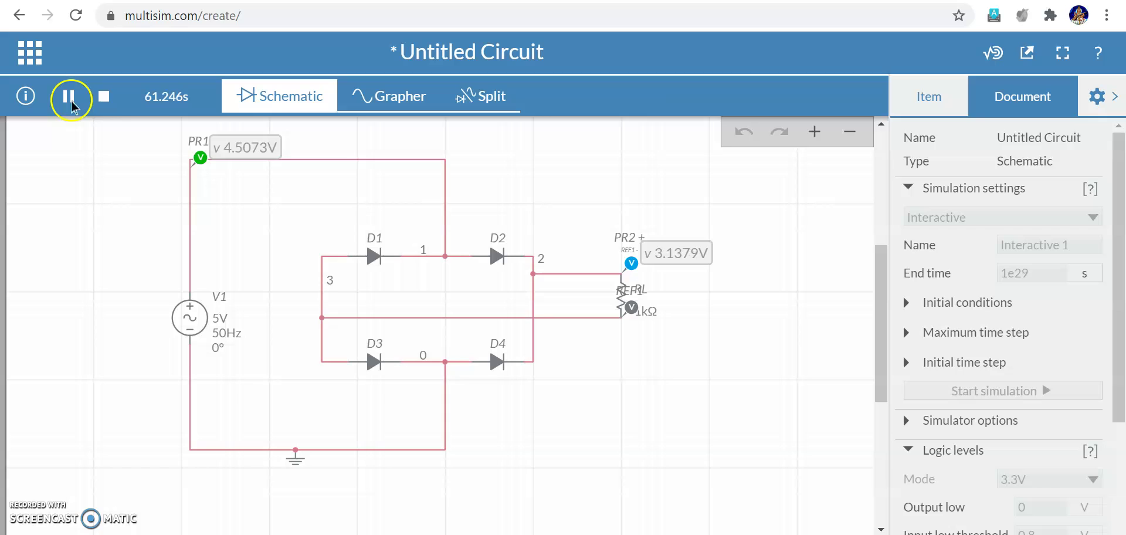
{"action": "left_click", "coordinate": [69, 98]}
{"action": "left_click", "coordinate": [99, 102]}
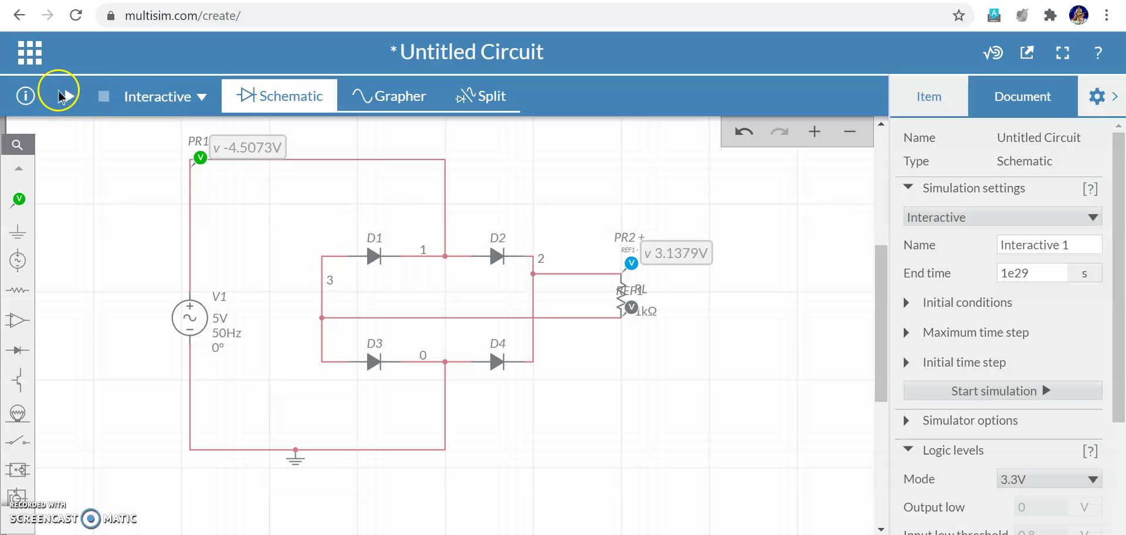
{"action": "left_click", "coordinate": [64, 96]}
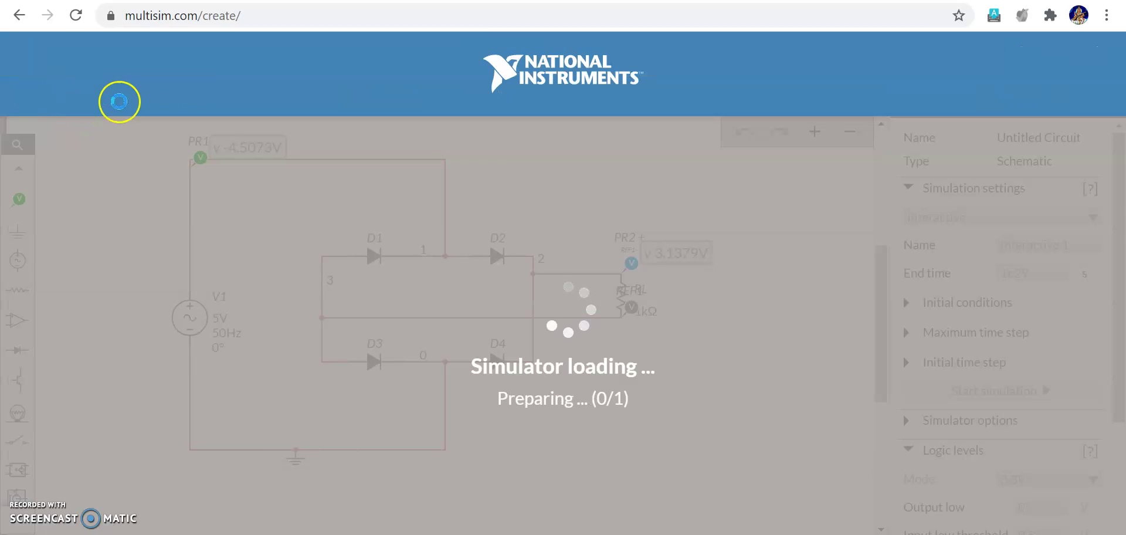
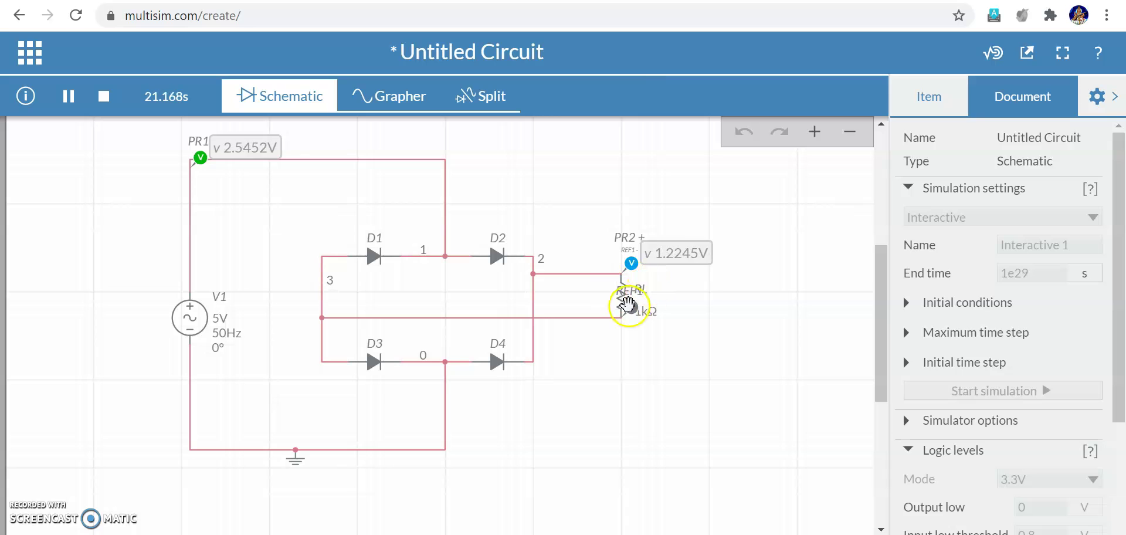
Check the circuit's errors and warnings list while the simulation runs, and close it.
{"action": "left_click_drag", "start_coordinate": [633, 296], "coordinate": [645, 274]}
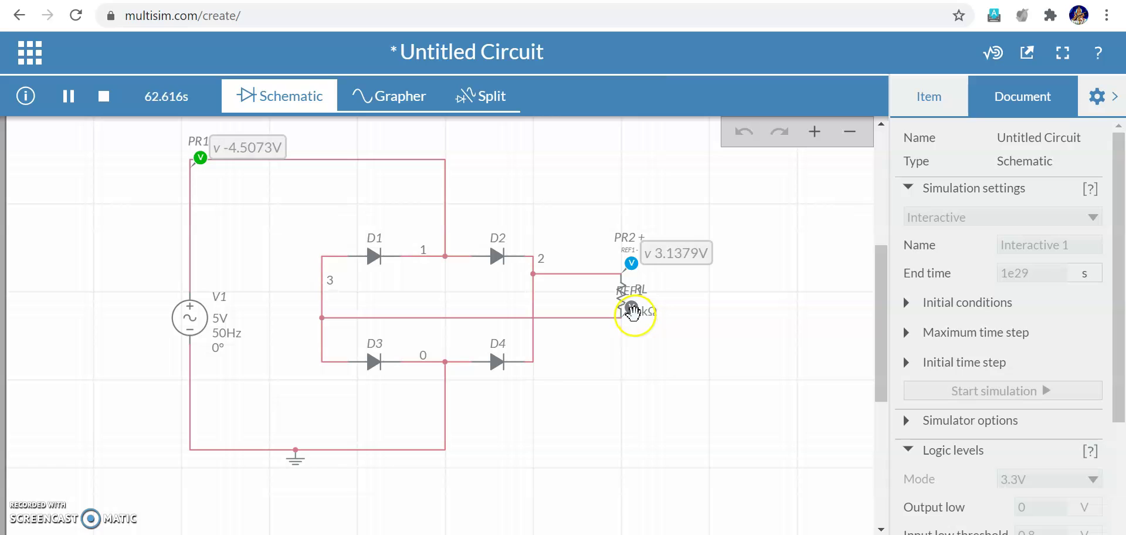
{"action": "left_click", "coordinate": [16, 107]}
{"action": "left_click", "coordinate": [173, 96]}
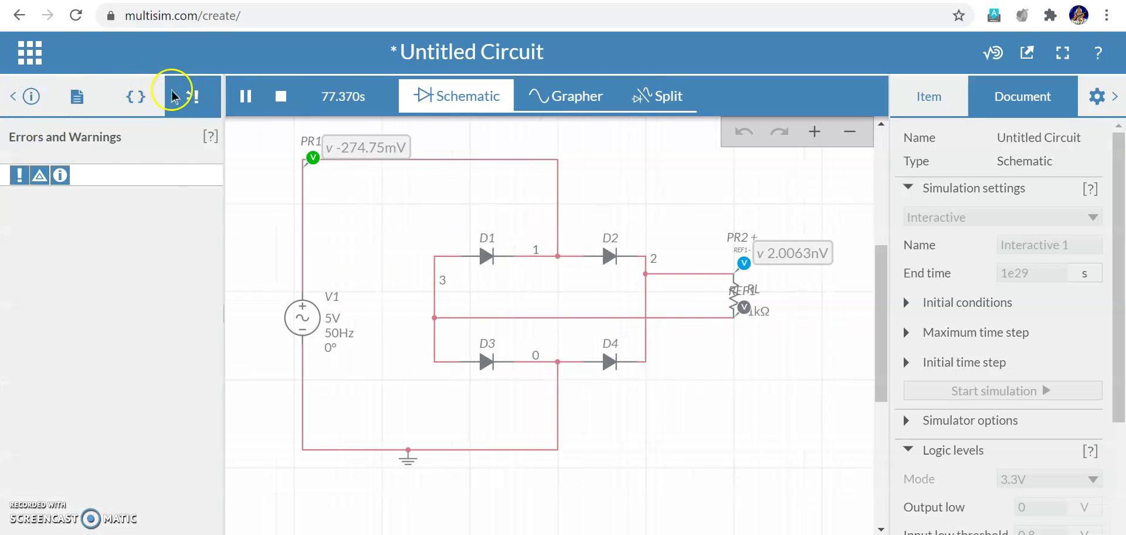
{"action": "left_click", "coordinate": [7, 95]}
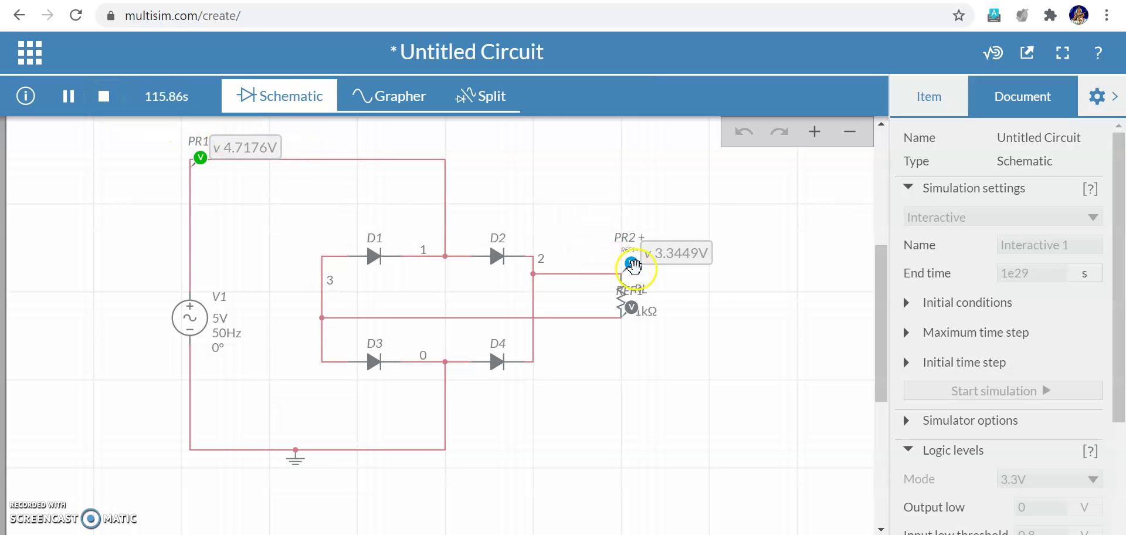
Stop the simulation and reselect REF1 as the voltage reference of probe PR2.
{"action": "left_click", "coordinate": [104, 96]}
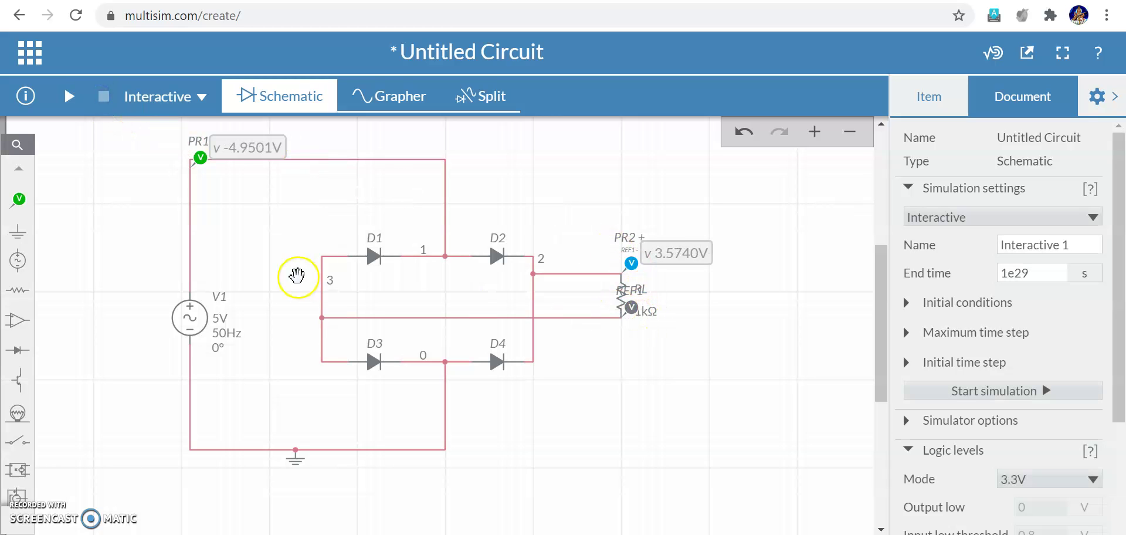
{"action": "left_click", "coordinate": [20, 200]}
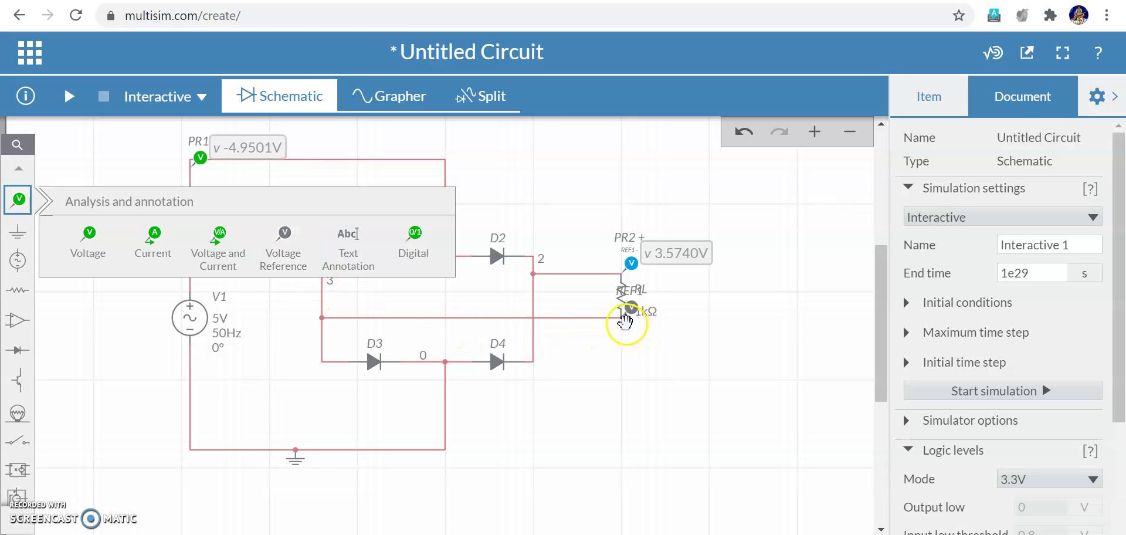
{"action": "left_click", "coordinate": [571, 206]}
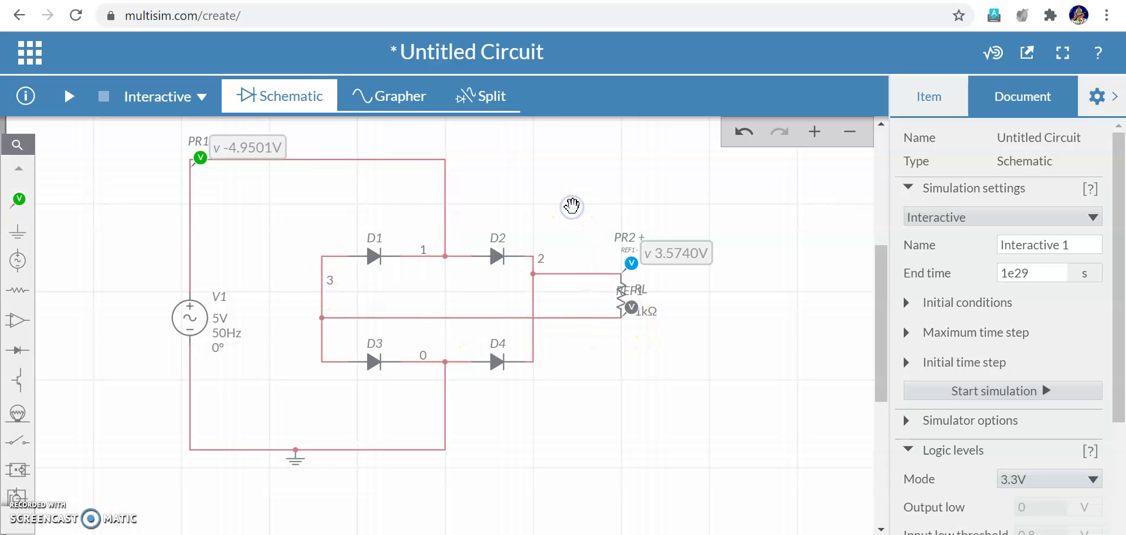
{"action": "left_click", "coordinate": [630, 264]}
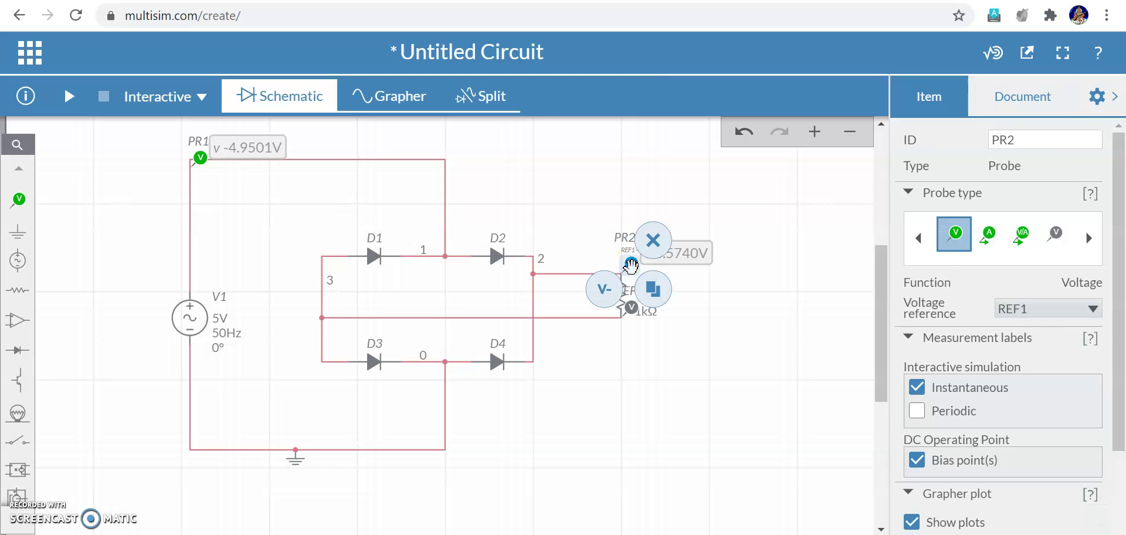
{"action": "left_click", "coordinate": [1034, 317]}
{"action": "left_click", "coordinate": [1083, 309]}
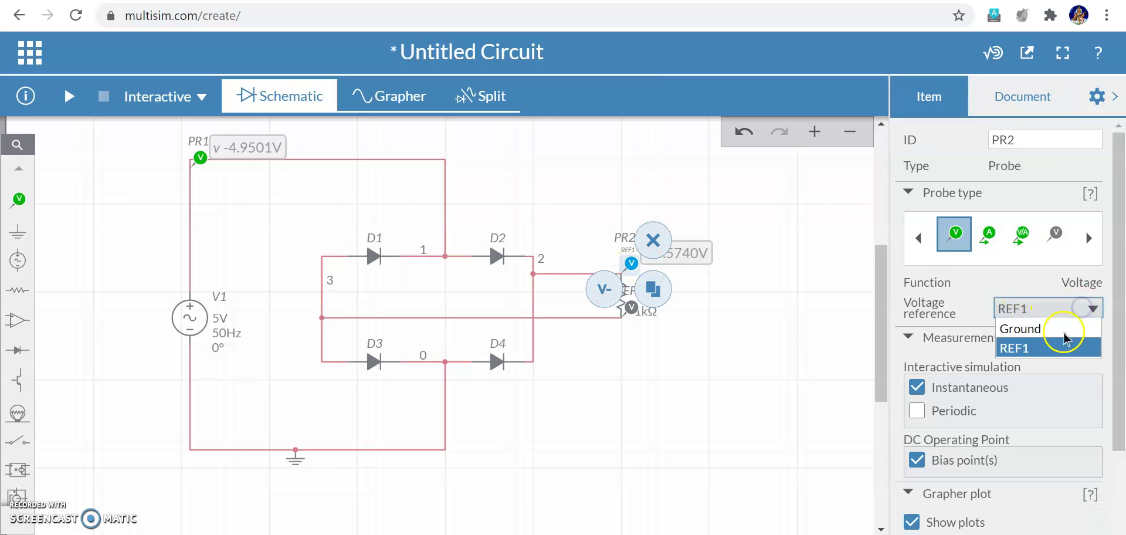
{"action": "left_click", "coordinate": [1051, 352]}
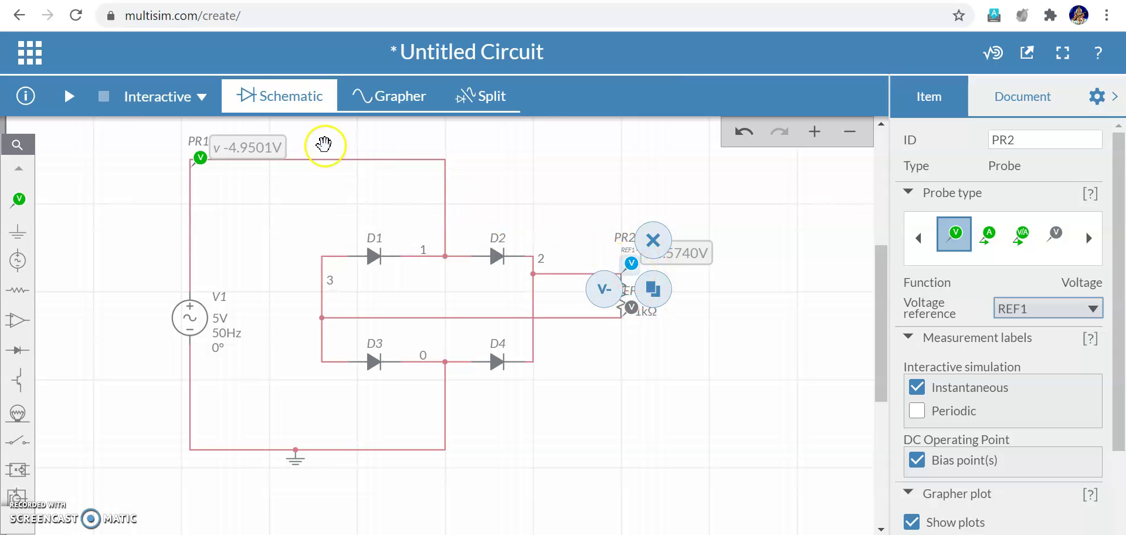
Start the interactive simulation and display the PR1 and PR2 waveforms in the full Grapher view.
{"action": "left_click", "coordinate": [68, 97]}
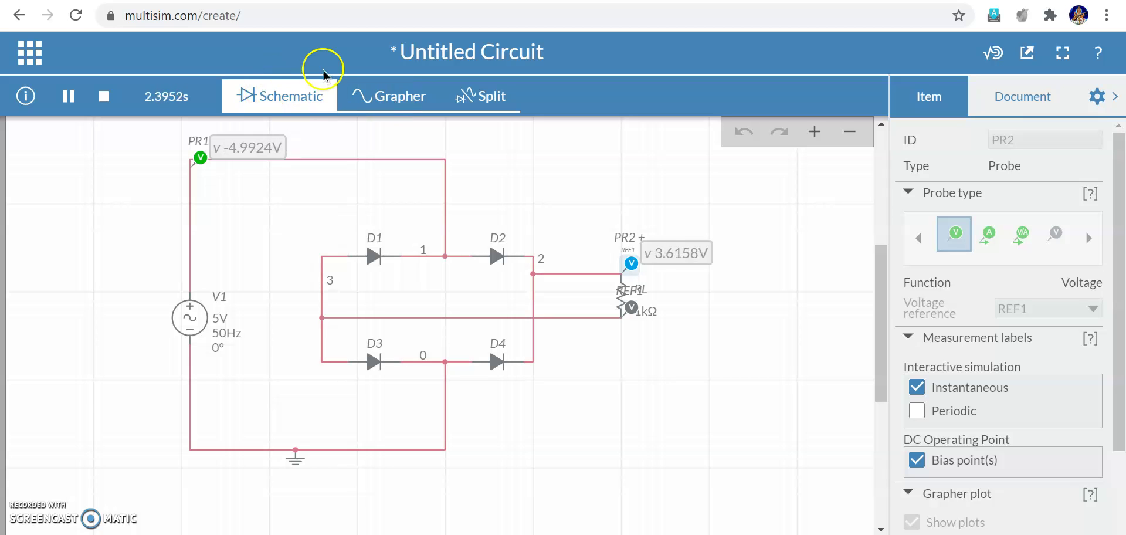
{"action": "left_click", "coordinate": [384, 97]}
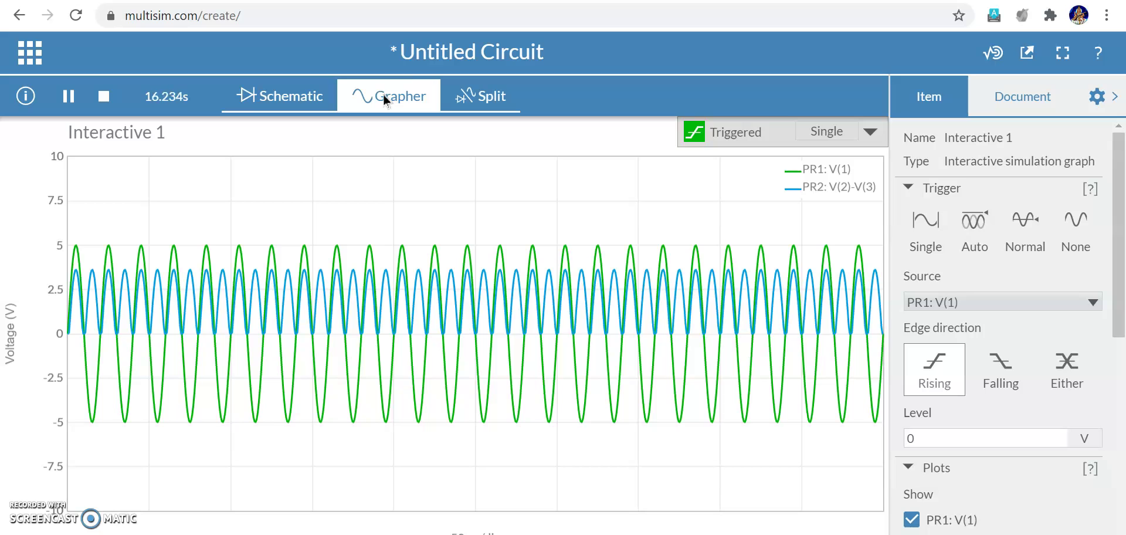
{"action": "left_click", "coordinate": [469, 97]}
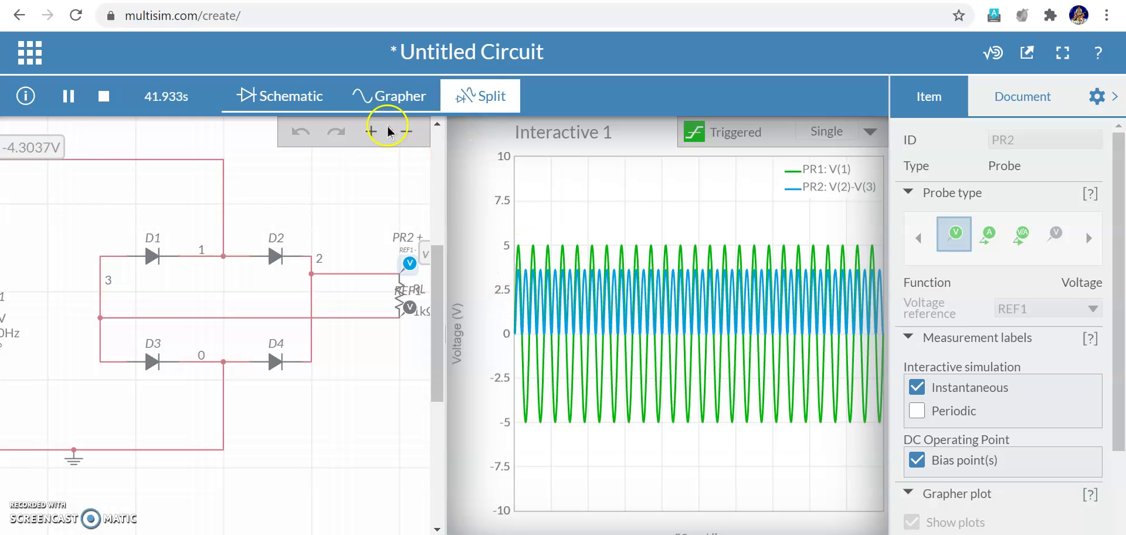
{"action": "left_click", "coordinate": [382, 99]}
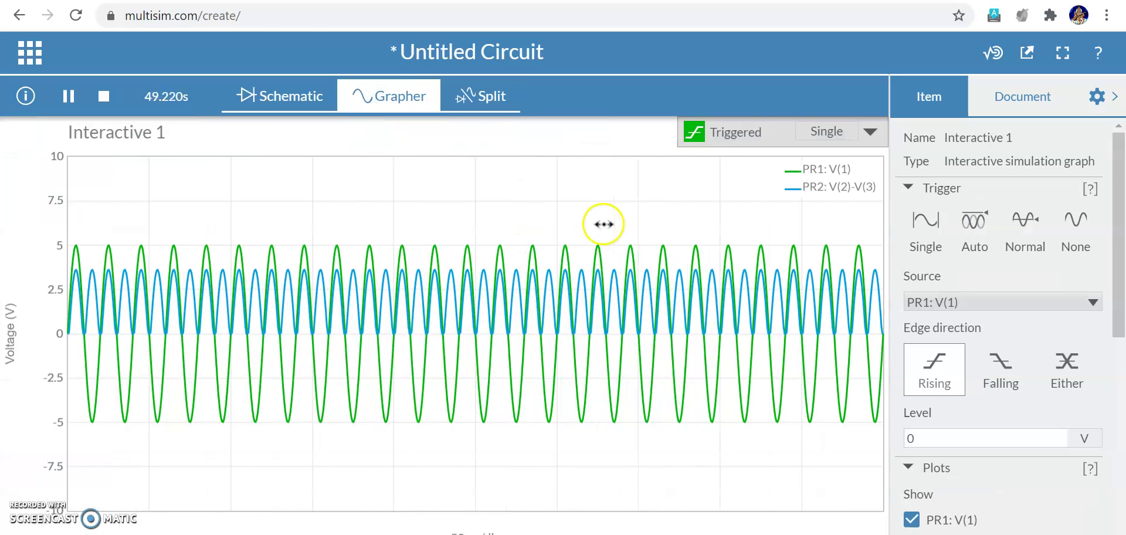
Read voltages at points along the first cycles of the PR1 input and PR2 rectified output curves.
{"action": "mouse_move", "coordinate": [83, 305]}
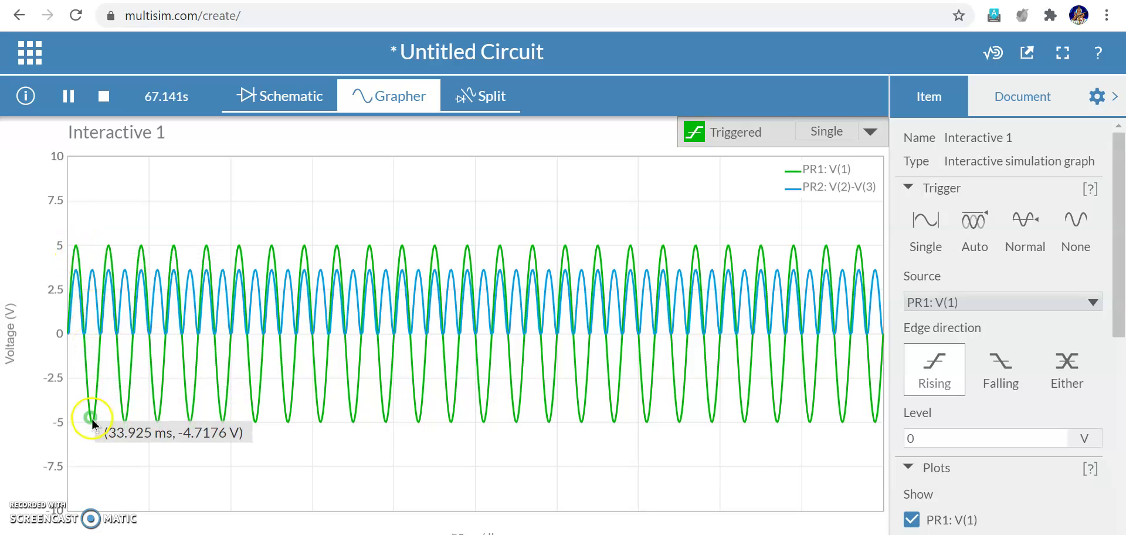
{"action": "mouse_move", "coordinate": [71, 281]}
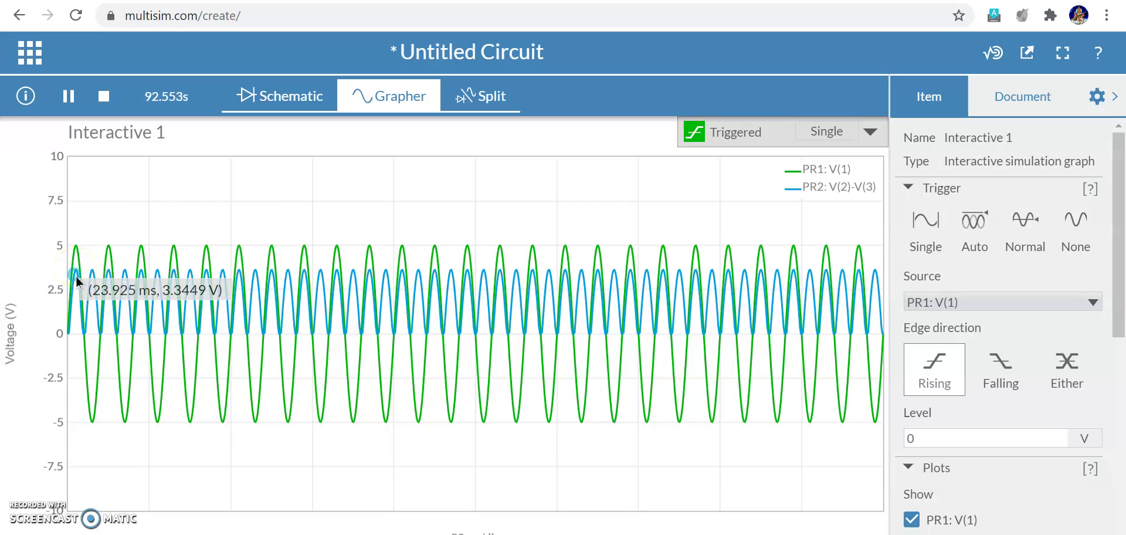
{"action": "left_click", "coordinate": [81, 283]}
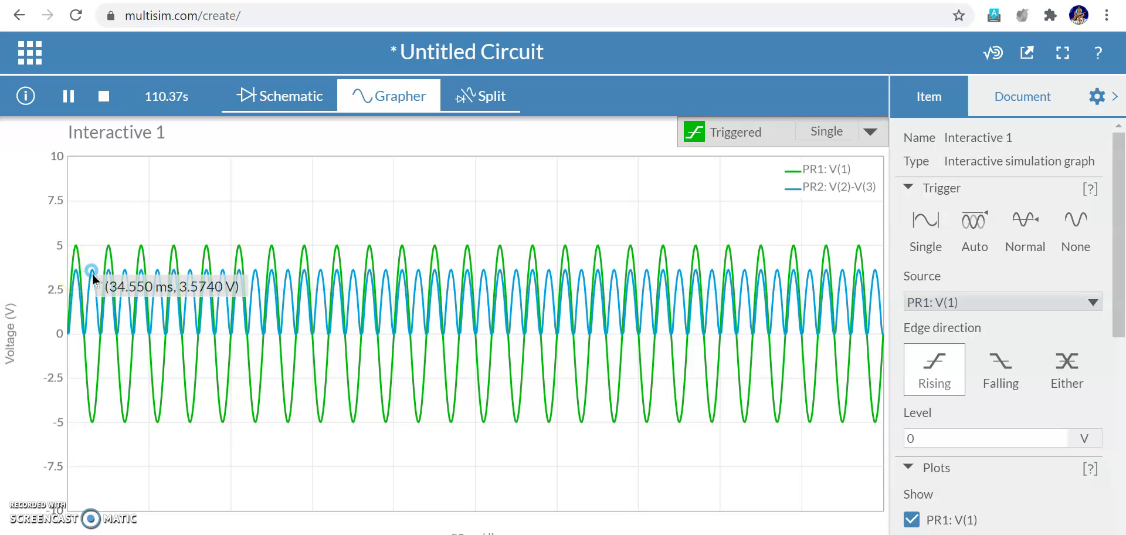
{"action": "left_click", "coordinate": [104, 276]}
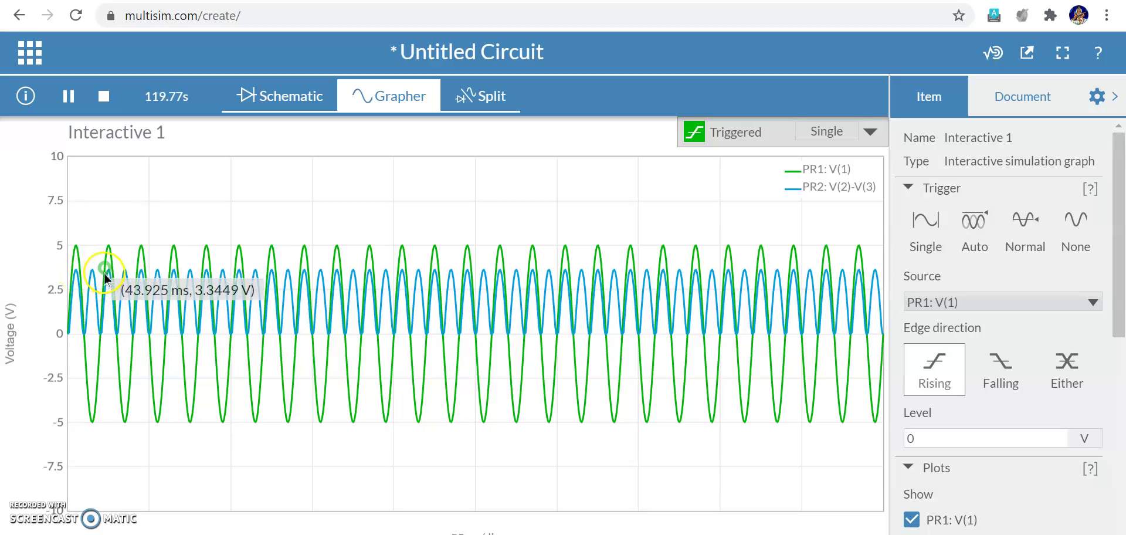
{"action": "left_click", "coordinate": [80, 275]}
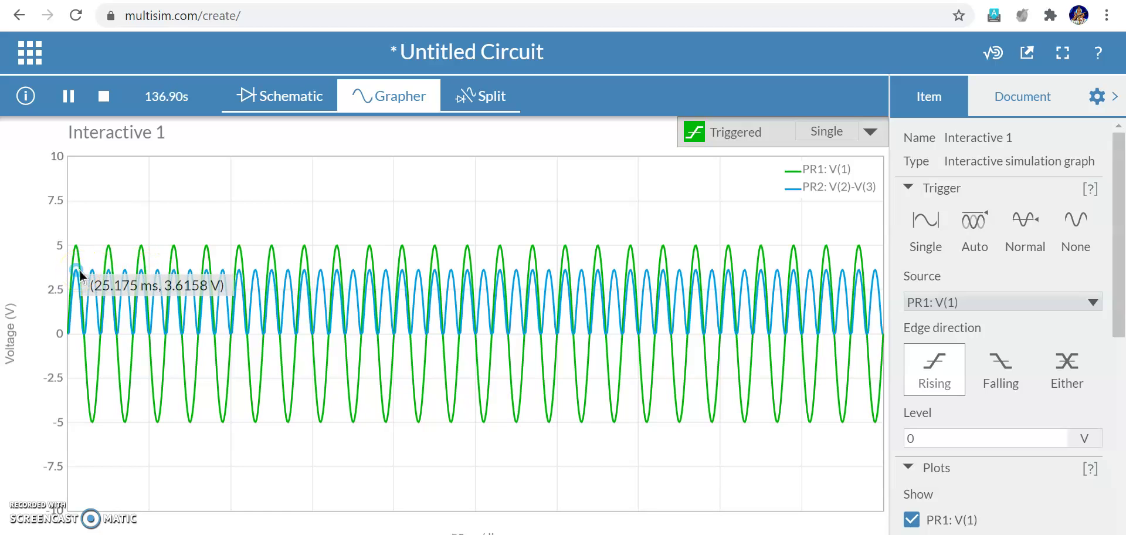
{"action": "left_click", "coordinate": [75, 256]}
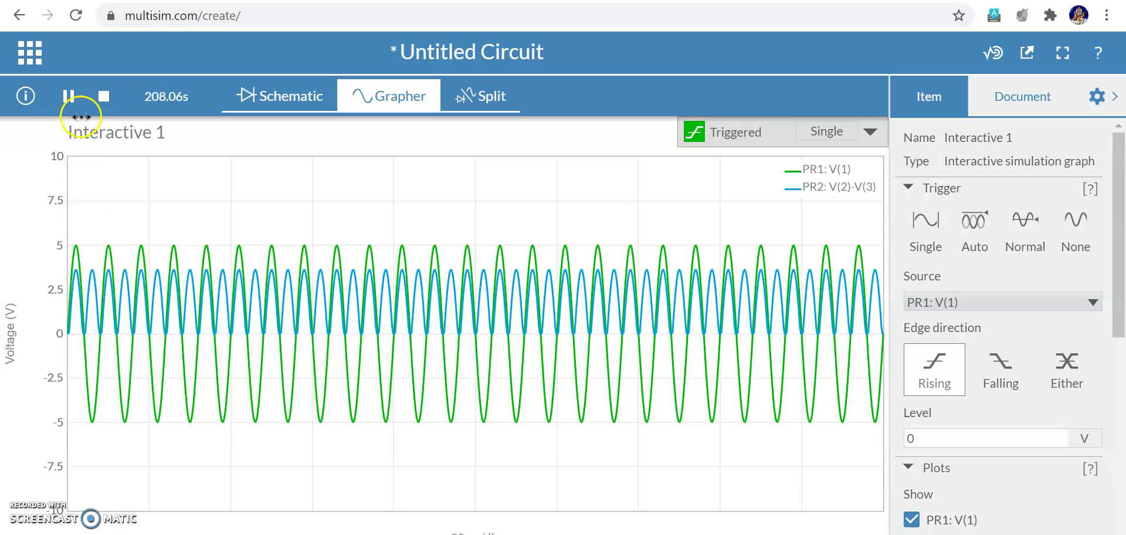
Stop the simulation and set the junction potential VJ of diode D1 to 0.01 V in the schematic.
{"action": "left_click", "coordinate": [104, 96]}
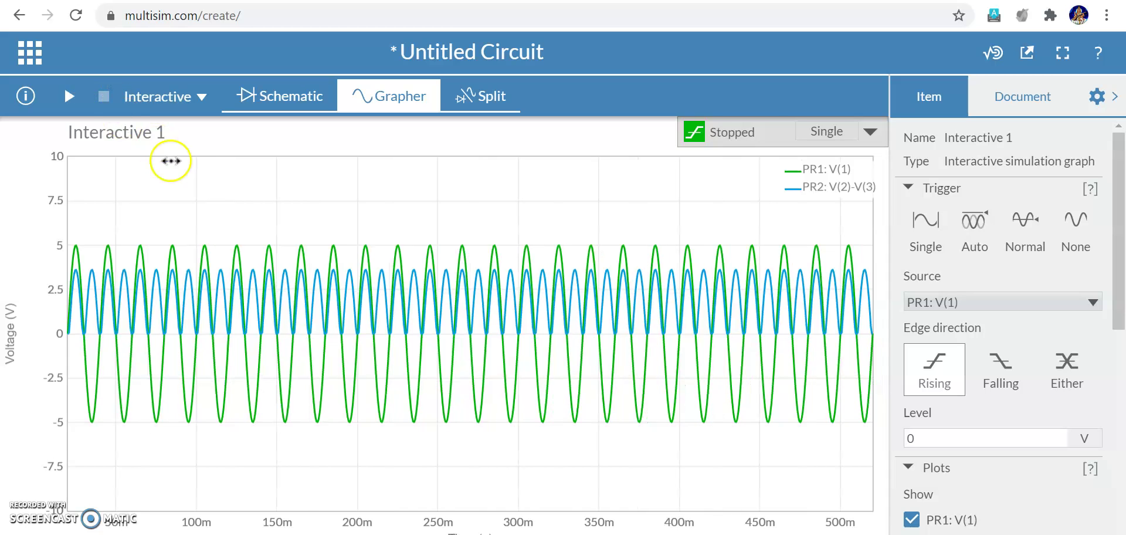
{"action": "left_click", "coordinate": [282, 89]}
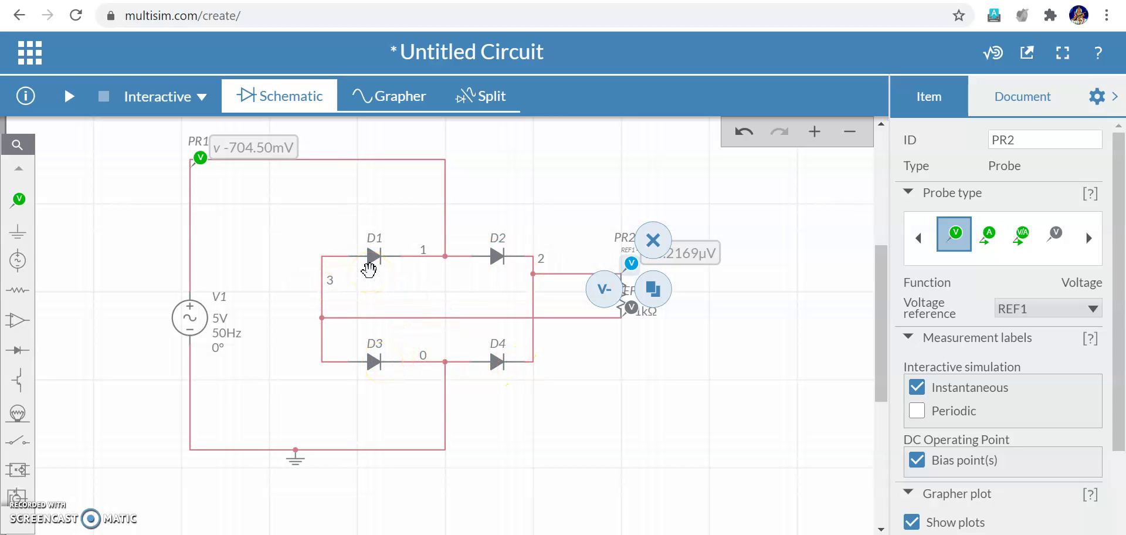
{"action": "left_click", "coordinate": [497, 258]}
{"action": "left_click", "coordinate": [373, 260]}
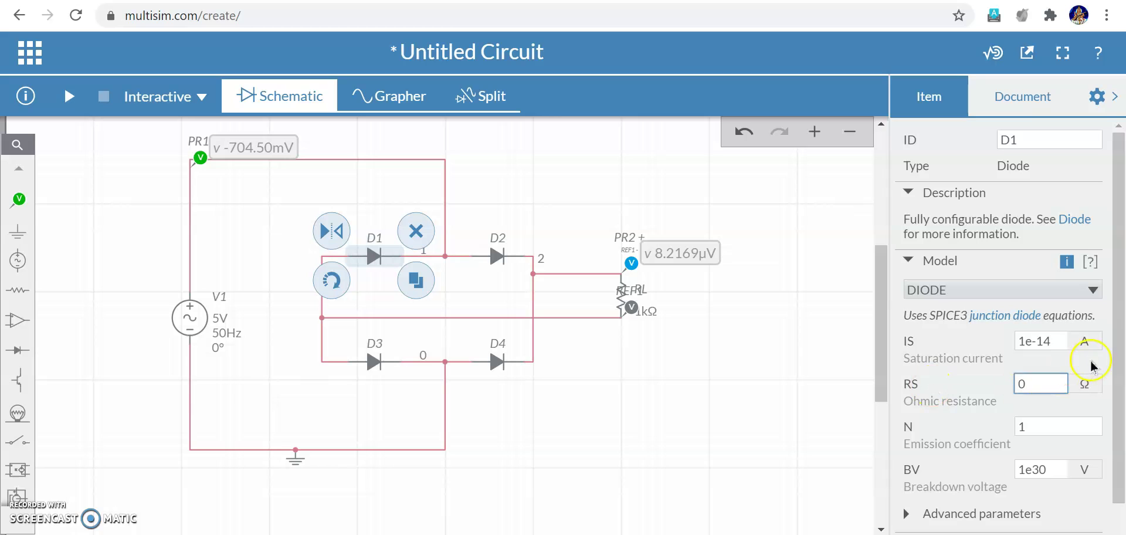
{"action": "left_click_drag", "start_coordinate": [1114, 346], "coordinate": [1119, 411]}
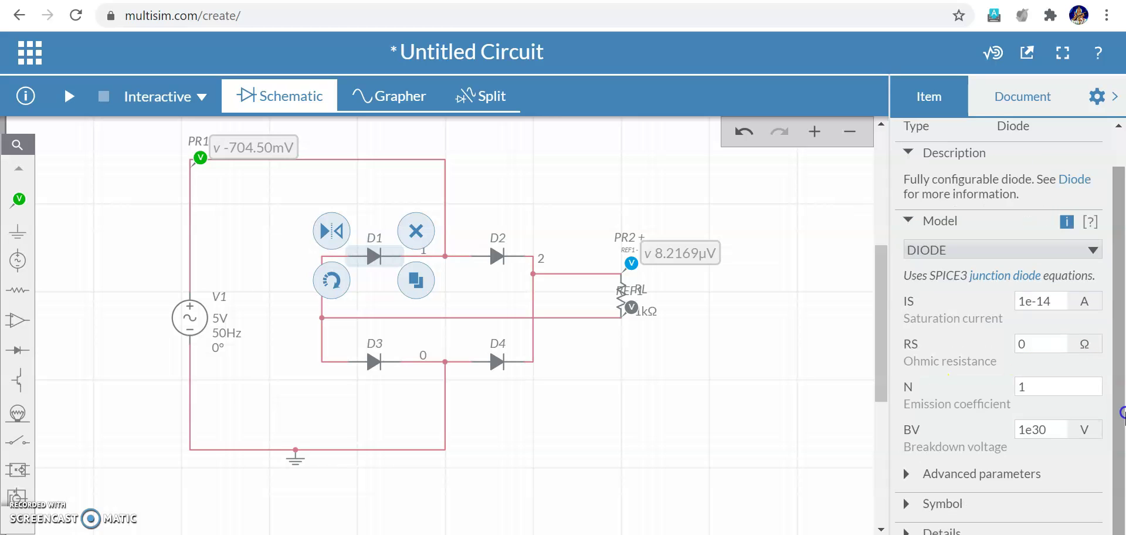
{"action": "left_click", "coordinate": [993, 473]}
{"action": "scroll", "coordinate": [1065, 410], "scroll_direction": "down", "scroll_amount": 5}
{"action": "left_click", "coordinate": [1041, 415]}
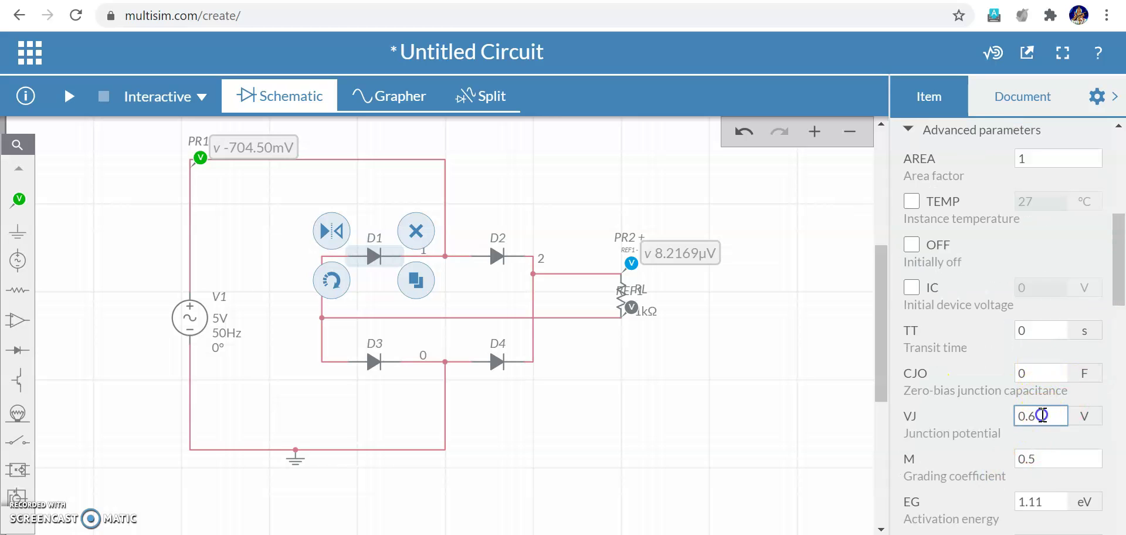
{"action": "key", "text": "BackSpace"}
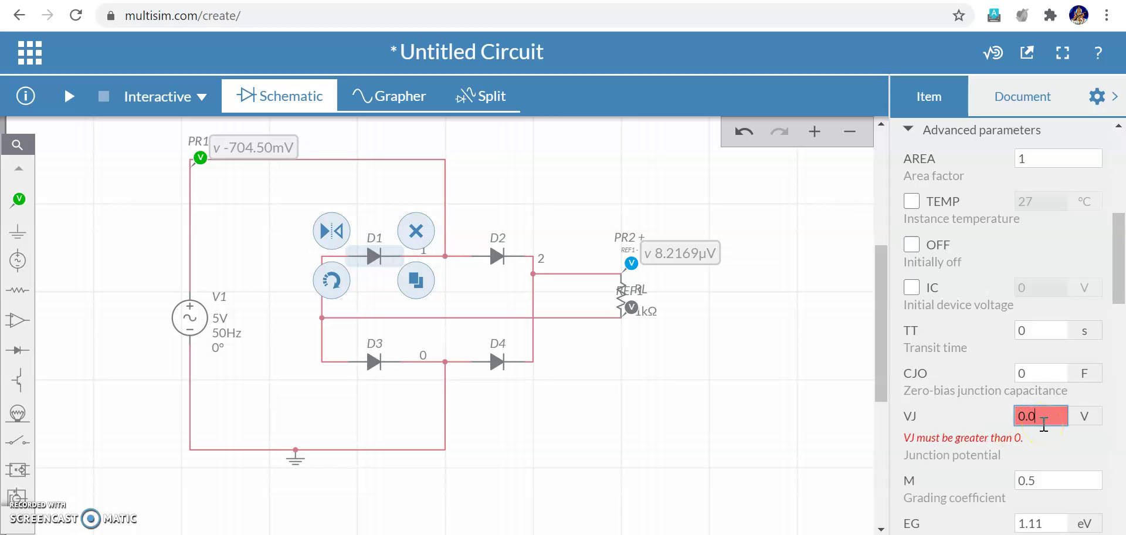
{"action": "type", "text": "1"}
{"action": "left_click", "coordinate": [703, 437]}
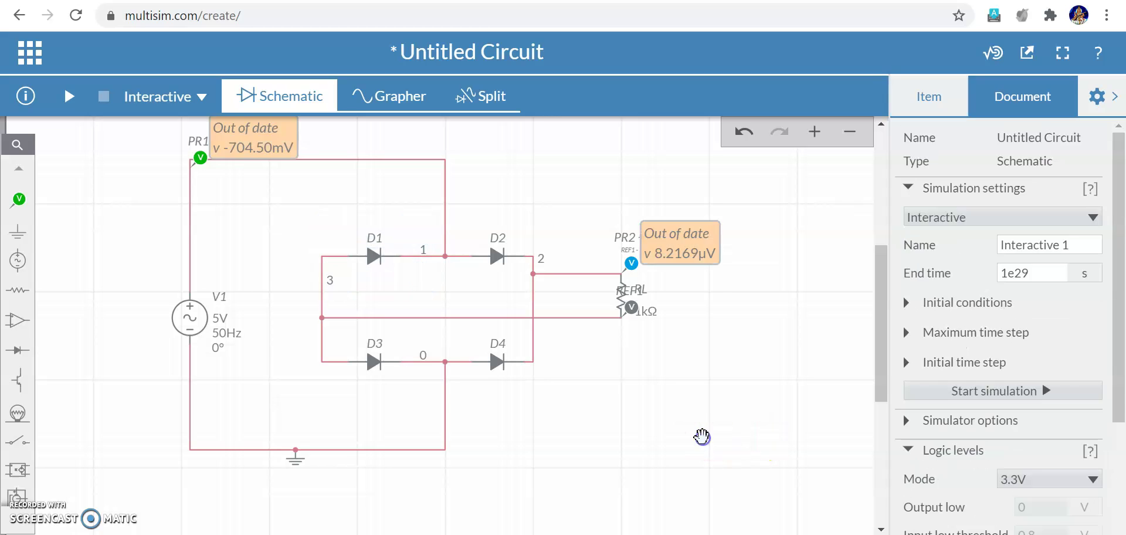
Set the junction potential VJ of diode D2 to 0.01 V in its advanced parameters.
{"action": "left_click", "coordinate": [500, 253]}
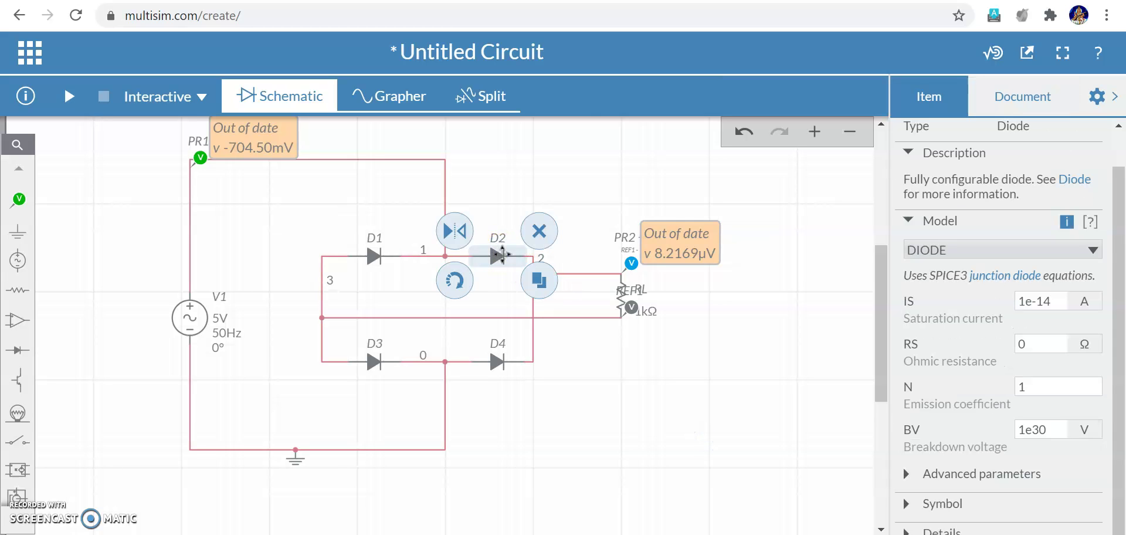
{"action": "left_click", "coordinate": [968, 474]}
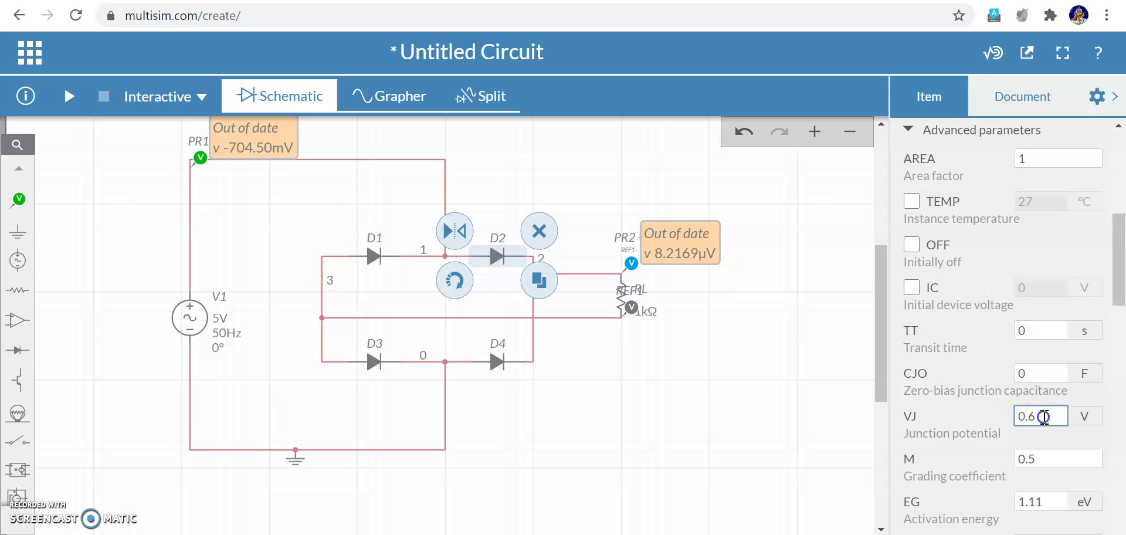
{"action": "key", "text": "BackSpace"}
{"action": "type", "text": "0.0"}
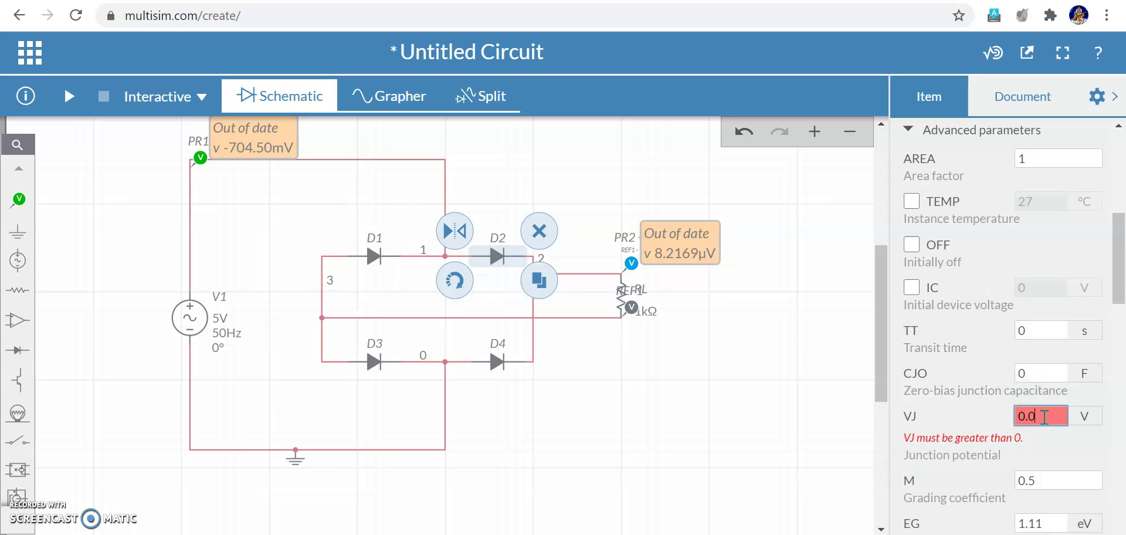
{"action": "type", "text": "1"}
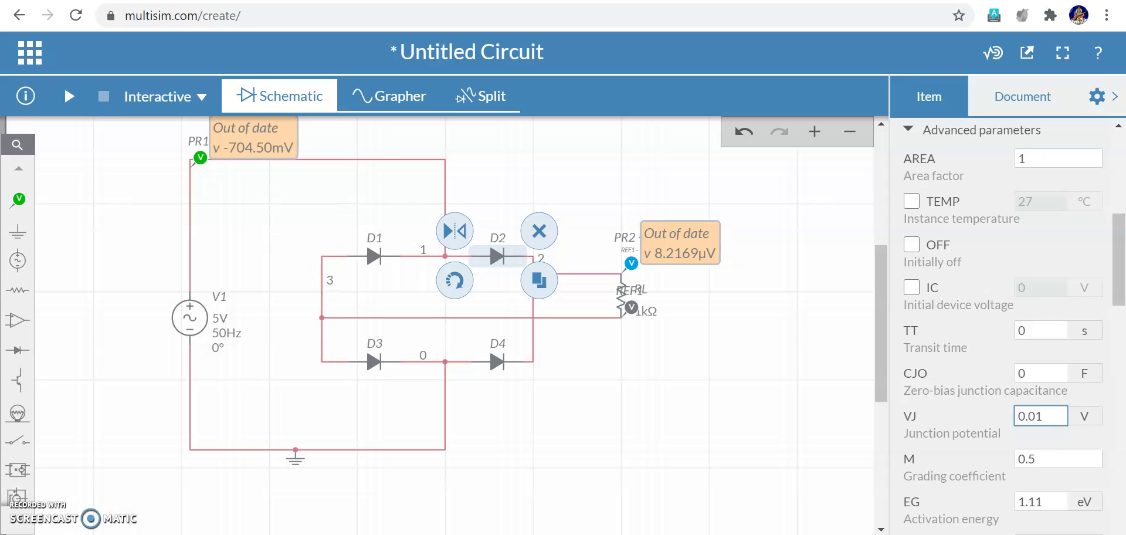
{"action": "left_click", "coordinate": [182, 431]}
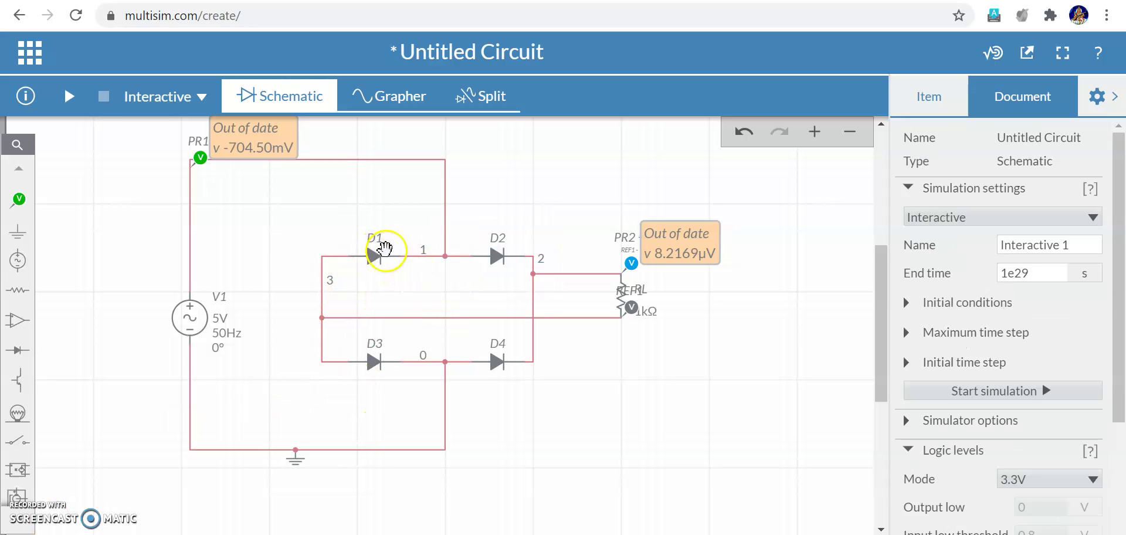
Run the simulation with the changed diodes, view the waveforms in the Grapher and return to the schematic.
{"action": "left_click", "coordinate": [70, 99]}
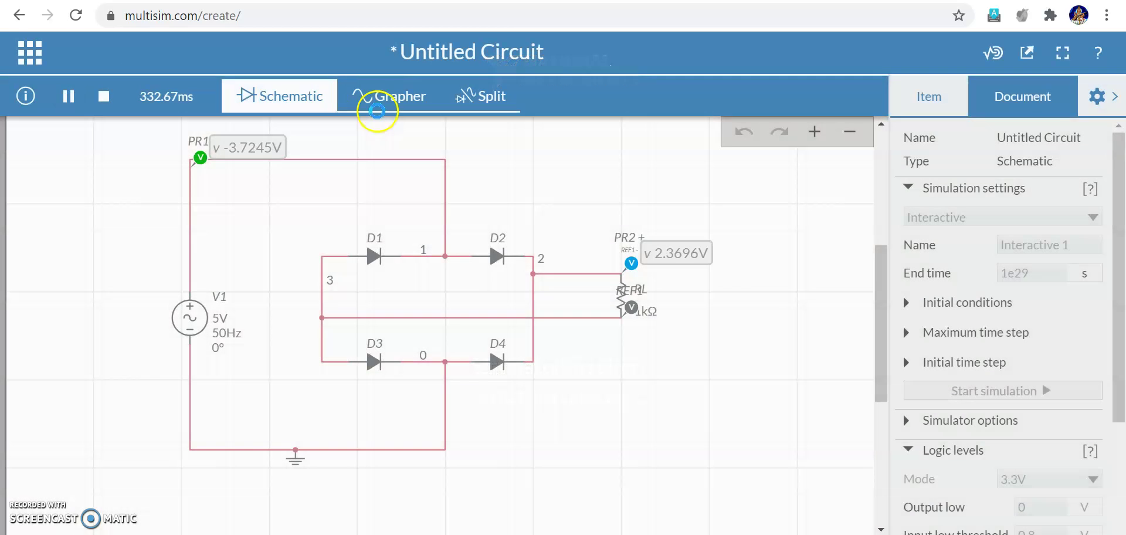
{"action": "left_click", "coordinate": [385, 104]}
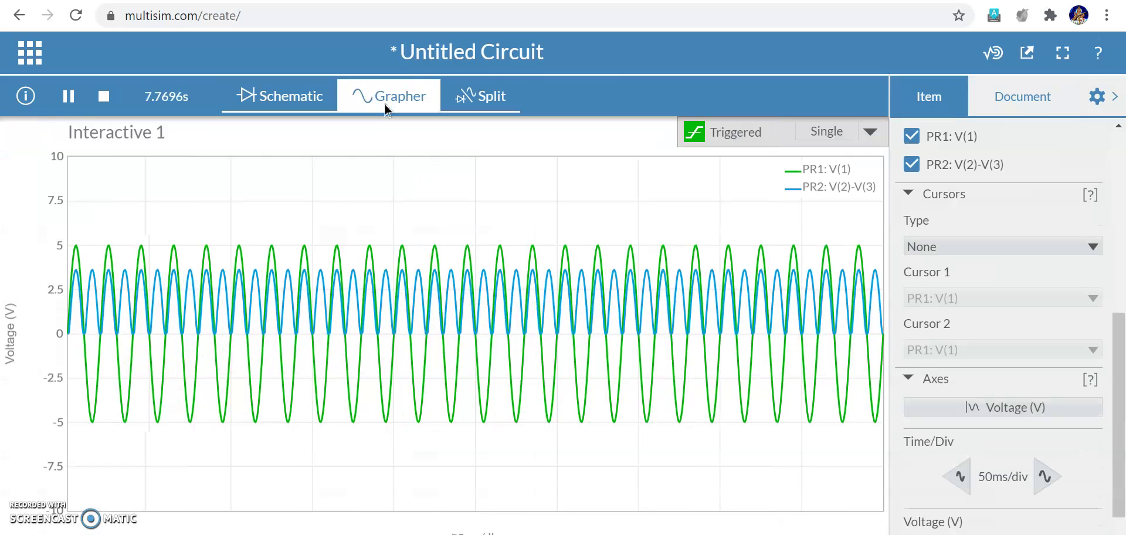
{"action": "left_click", "coordinate": [279, 99]}
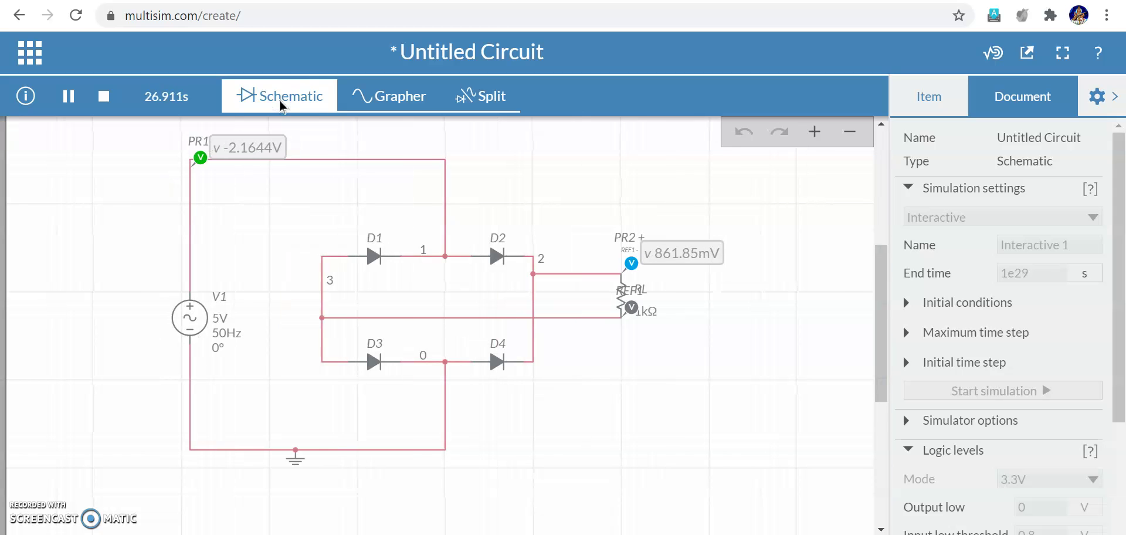
{"action": "left_click", "coordinate": [330, 189]}
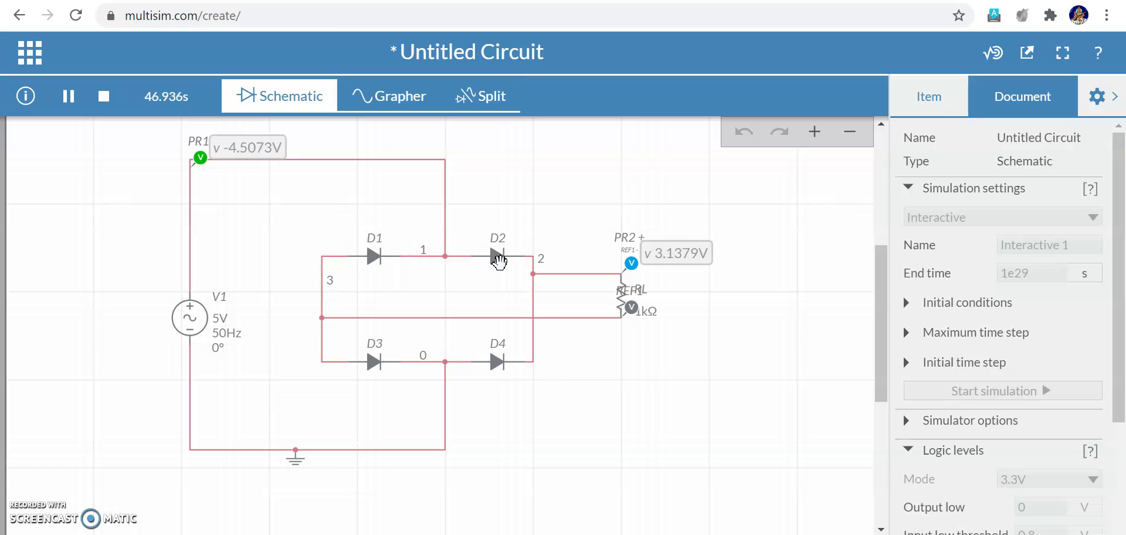
Stop the running simulation and show the recorded waveforms in the Grapher.
{"action": "left_click", "coordinate": [73, 467]}
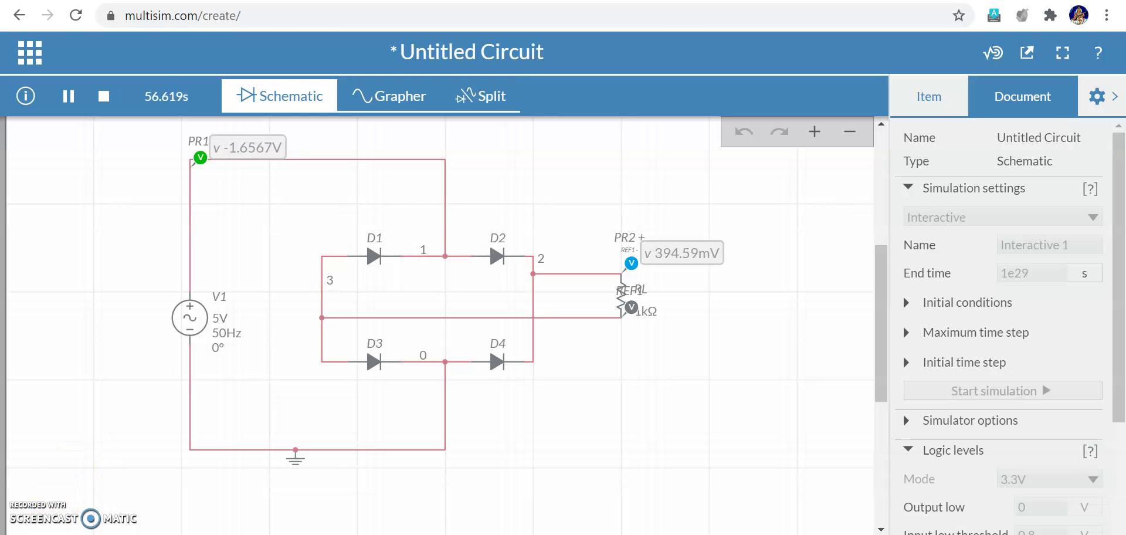
{"action": "left_click", "coordinate": [103, 96]}
{"action": "left_click", "coordinate": [293, 95]}
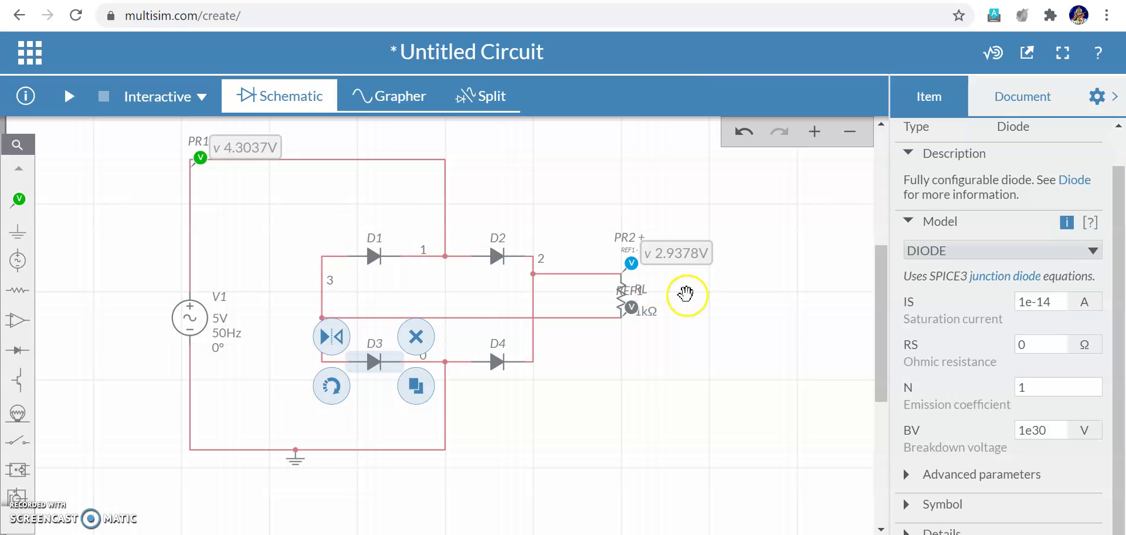
{"action": "left_click", "coordinate": [395, 97]}
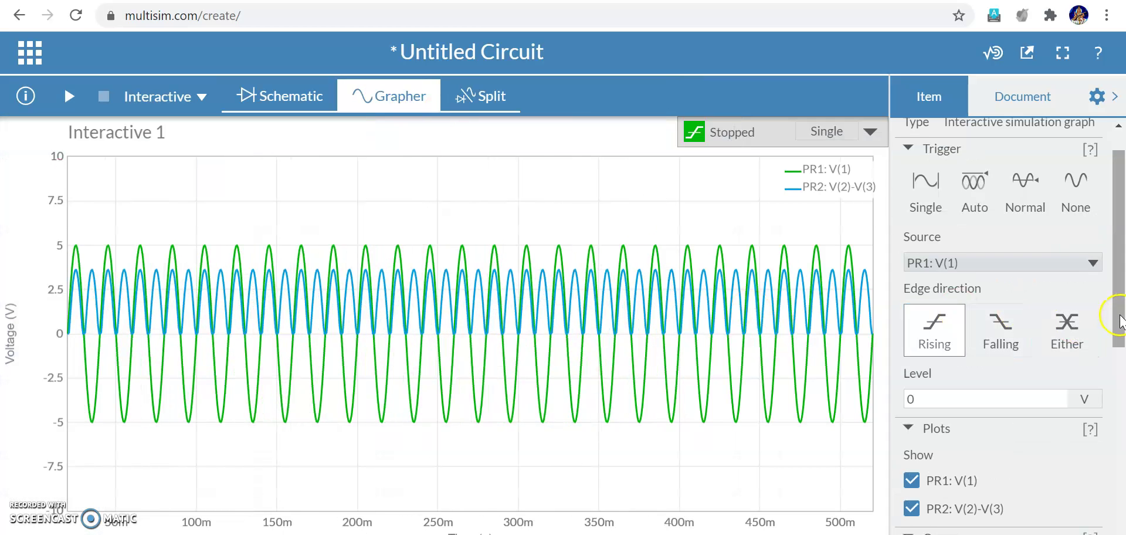
Examine the PR1 input and PR2 output plots one at a time, and show both plots together again.
{"action": "left_click_drag", "start_coordinate": [1118, 320], "coordinate": [1118, 358]}
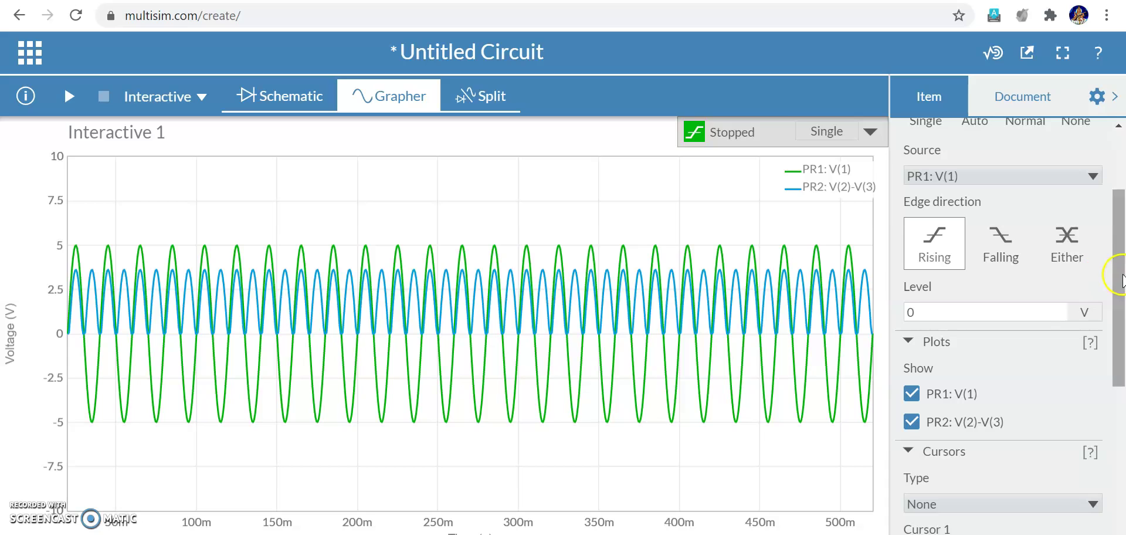
{"action": "left_click_drag", "start_coordinate": [1121, 275], "coordinate": [1121, 215]}
{"action": "scroll", "coordinate": [1120, 241], "scroll_direction": "down", "scroll_amount": 2}
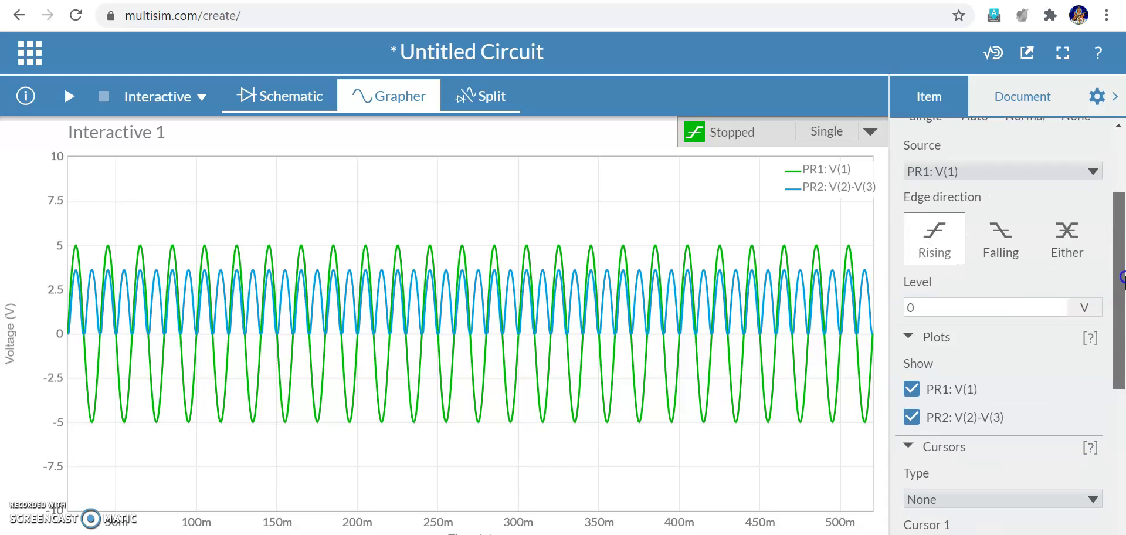
{"action": "left_click", "coordinate": [911, 388]}
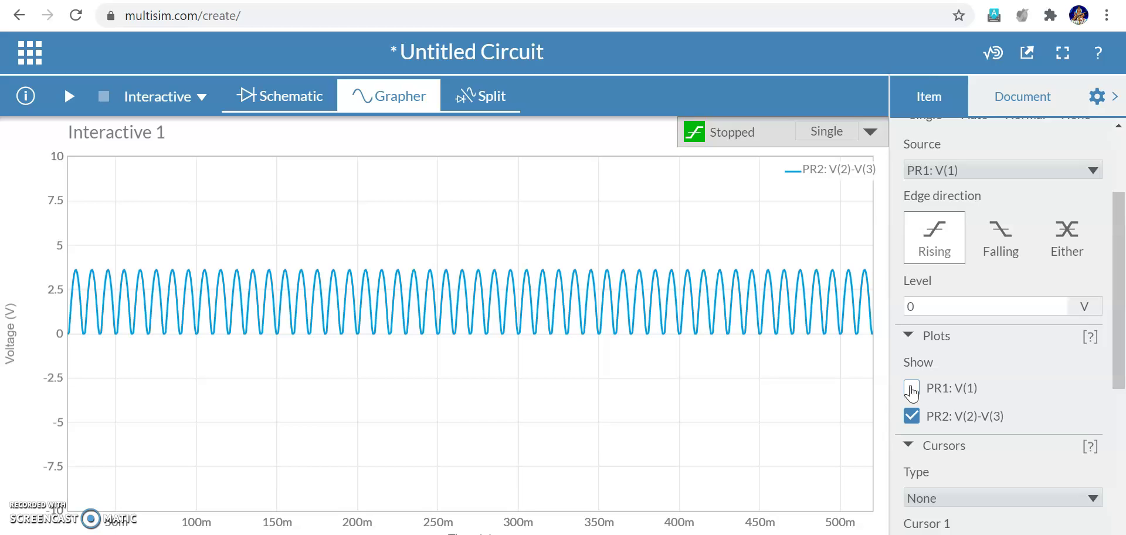
{"action": "left_click", "coordinate": [913, 414]}
{"action": "left_click", "coordinate": [912, 388]}
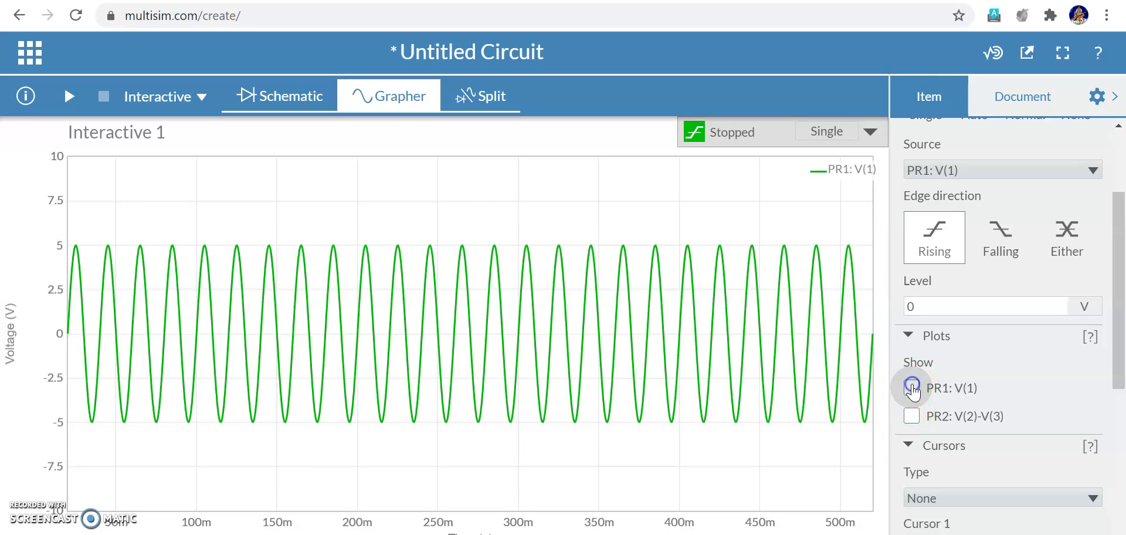
{"action": "left_click", "coordinate": [912, 388]}
{"action": "left_click", "coordinate": [911, 416]}
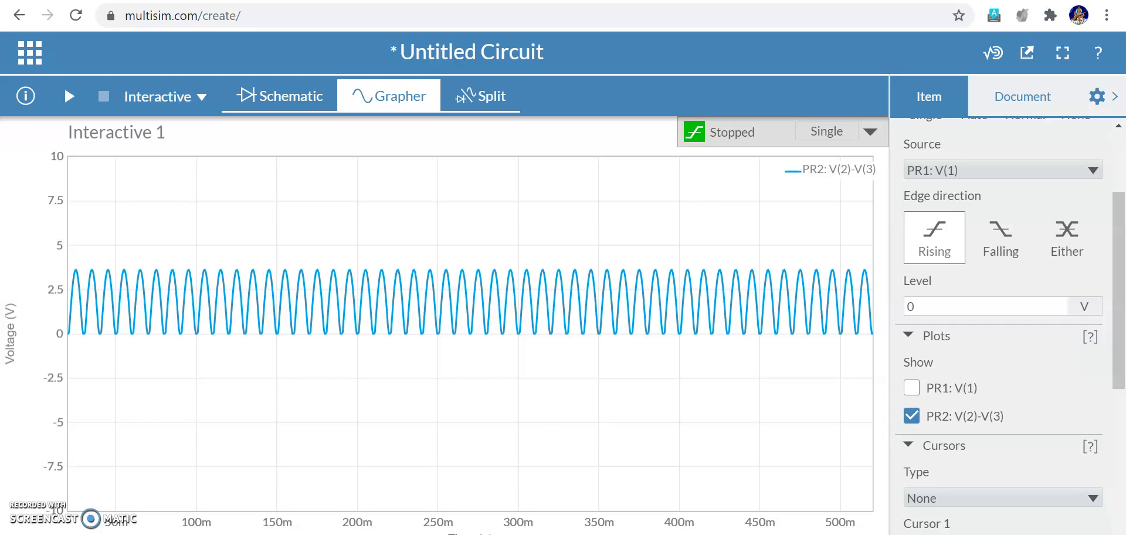
{"action": "left_click", "coordinate": [955, 359]}
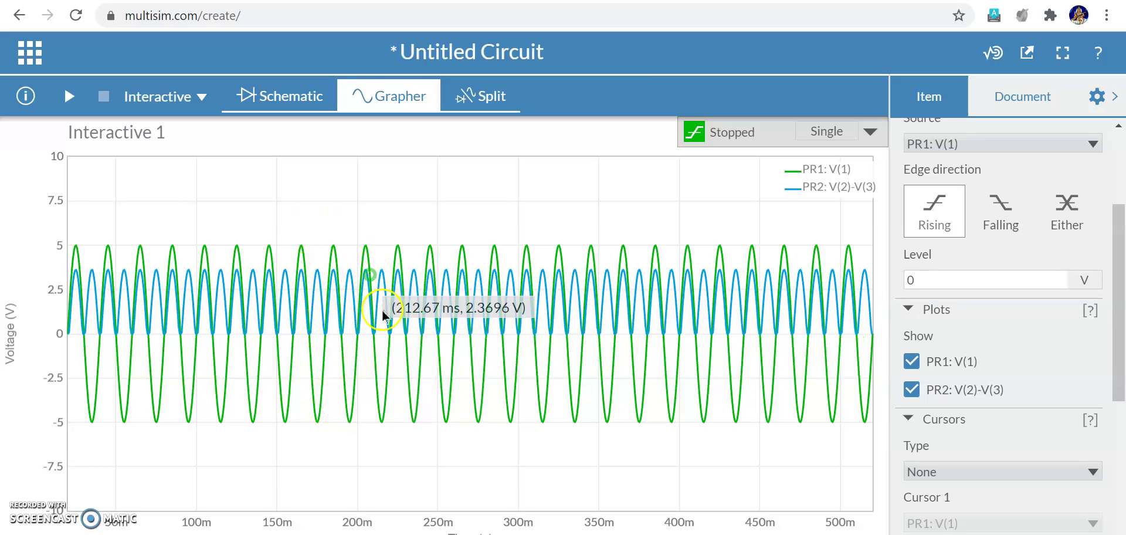
Hide the PR2: V(2)-V(3) plot so that the graph shows only PR1: V(1).
{"action": "left_click", "coordinate": [911, 362]}
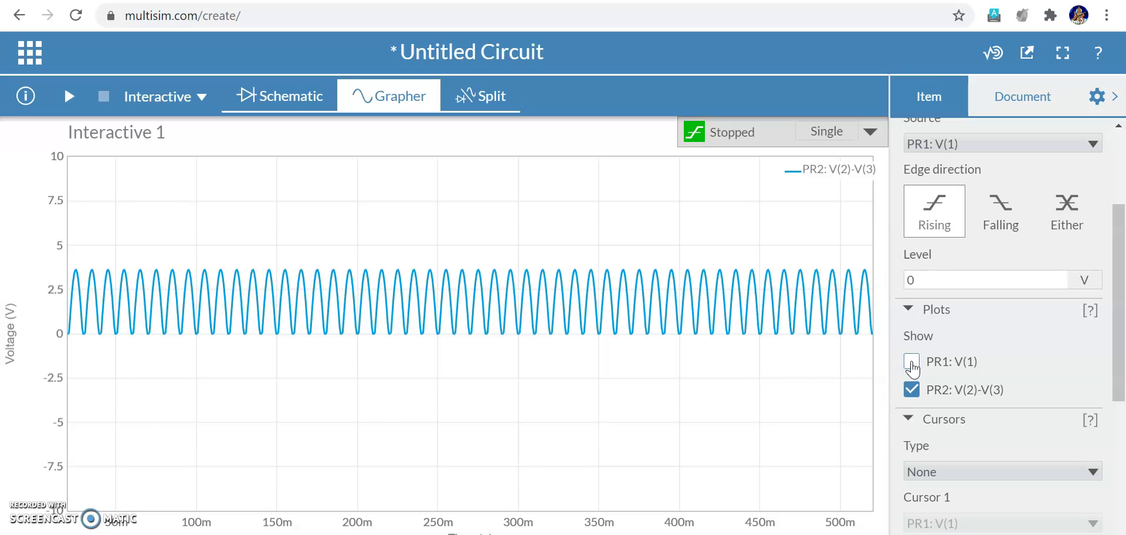
{"action": "left_click", "coordinate": [912, 362]}
{"action": "left_click", "coordinate": [911, 390]}
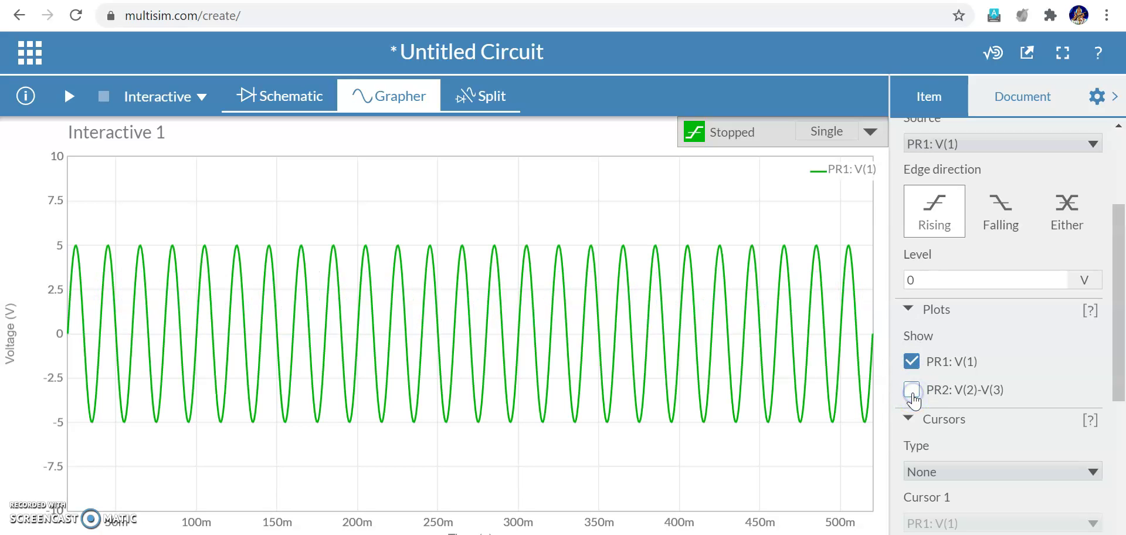
{"action": "left_click", "coordinate": [915, 362]}
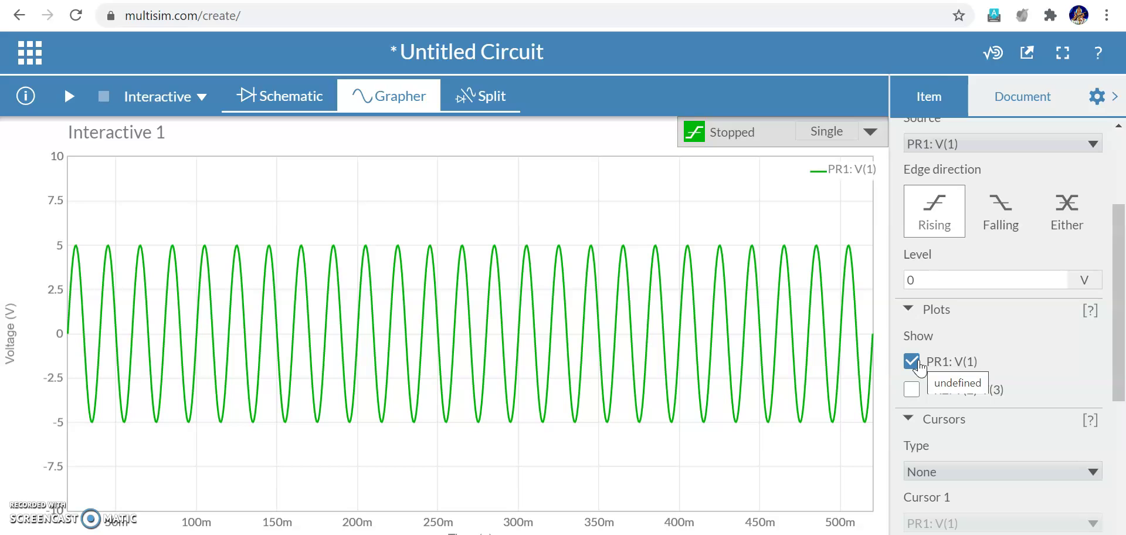
{"action": "left_click", "coordinate": [1028, 55]}
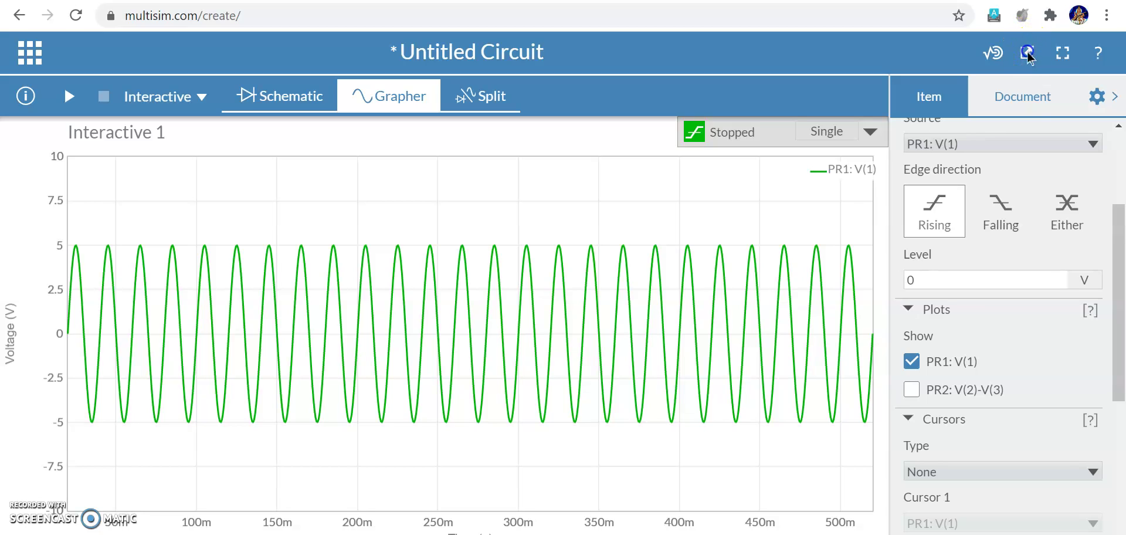
{"action": "left_click", "coordinate": [1027, 55]}
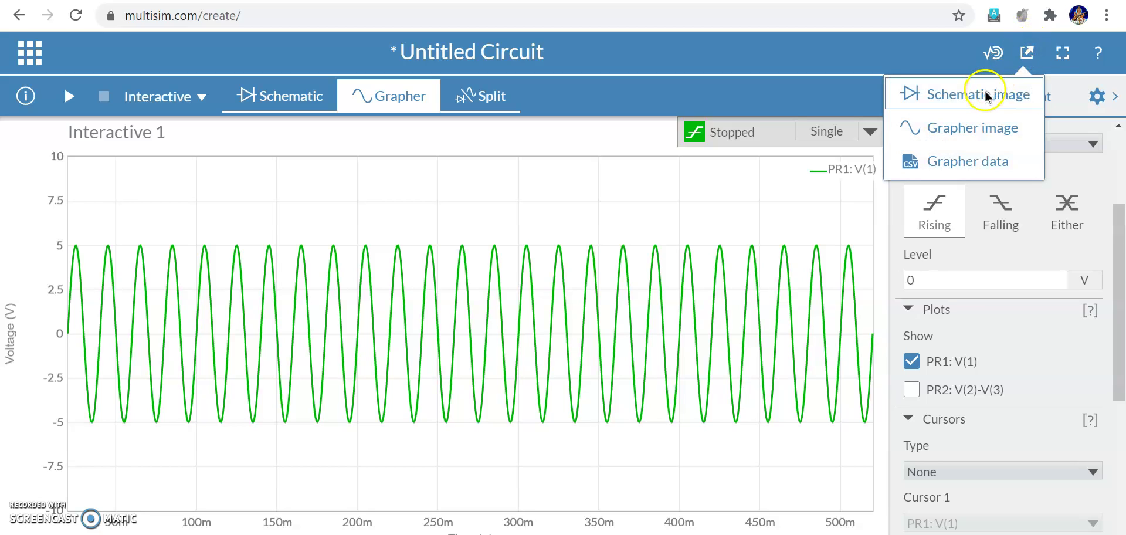
{"action": "left_click", "coordinate": [985, 96]}
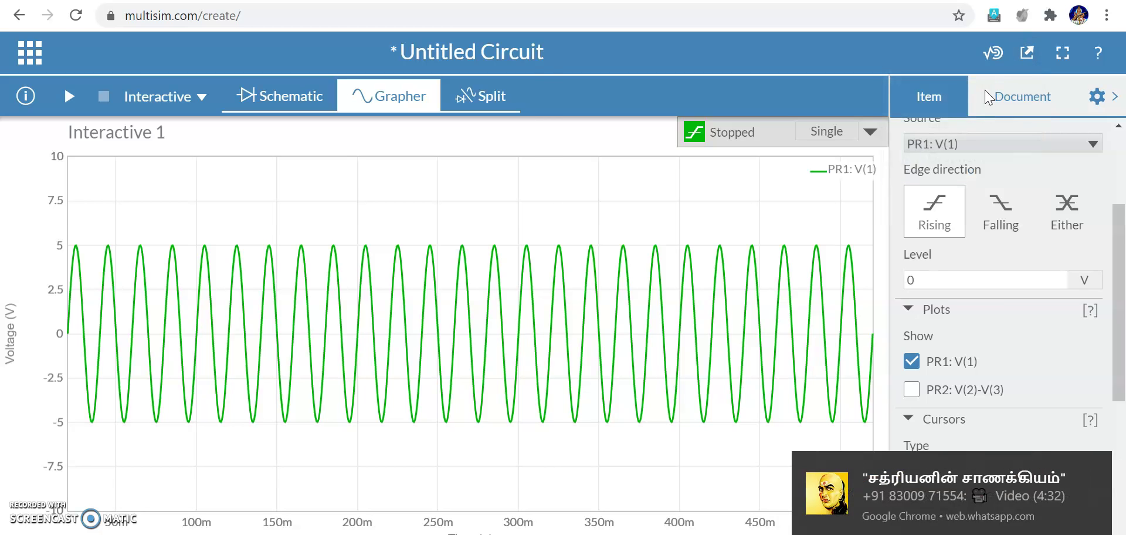
{"action": "left_click", "coordinate": [481, 441]}
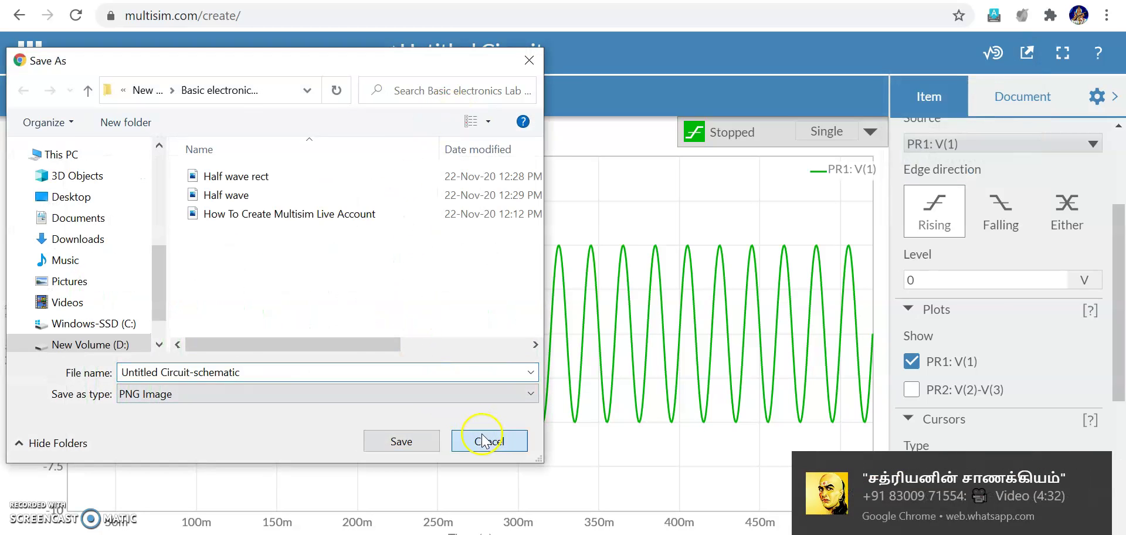
Rename the untitled circuit as "Full wave circuit".
{"action": "left_click", "coordinate": [474, 51]}
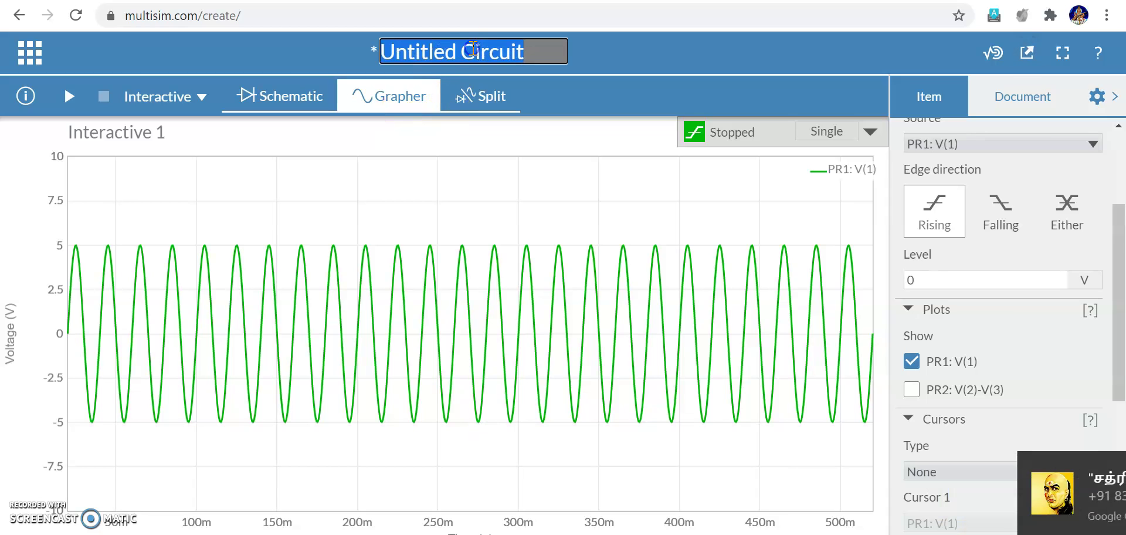
{"action": "left_click", "coordinate": [474, 50]}
{"action": "key", "text": "BackSpace"}
{"action": "key", "text": "BackSpace"}
{"action": "key", "text": "BackSpace"}
{"action": "key", "text": "BackSpace"}
{"action": "key", "text": "BackSpace"}
{"action": "key", "text": "BackSpace"}
{"action": "key", "text": "BackSpace"}
{"action": "key", "text": "BackSpace"}
{"action": "key", "text": "BackSpace"}
{"action": "key", "text": "BackSpace"}
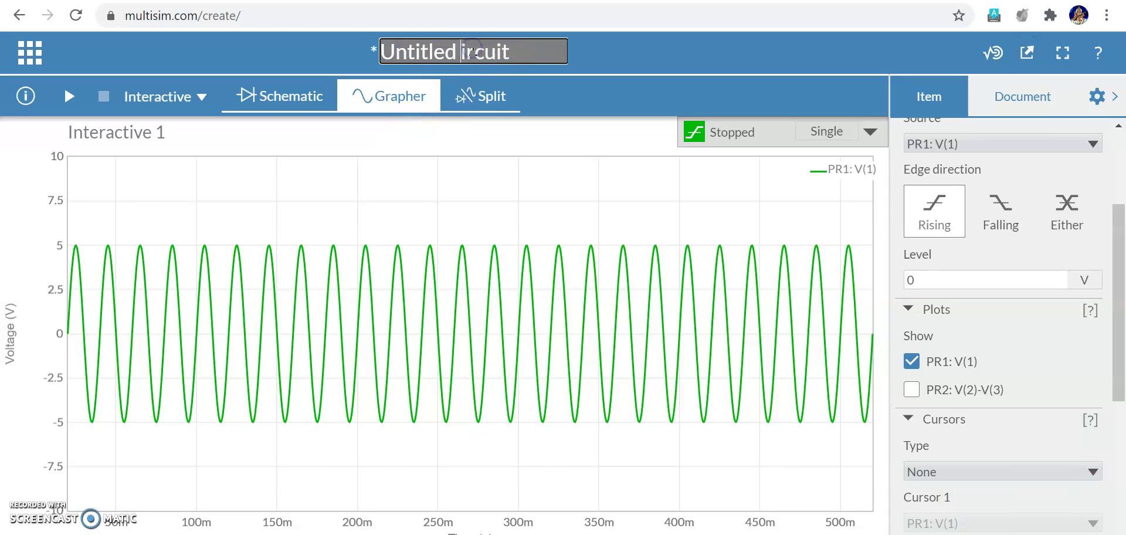
{"action": "type", "text": "Full wav"}
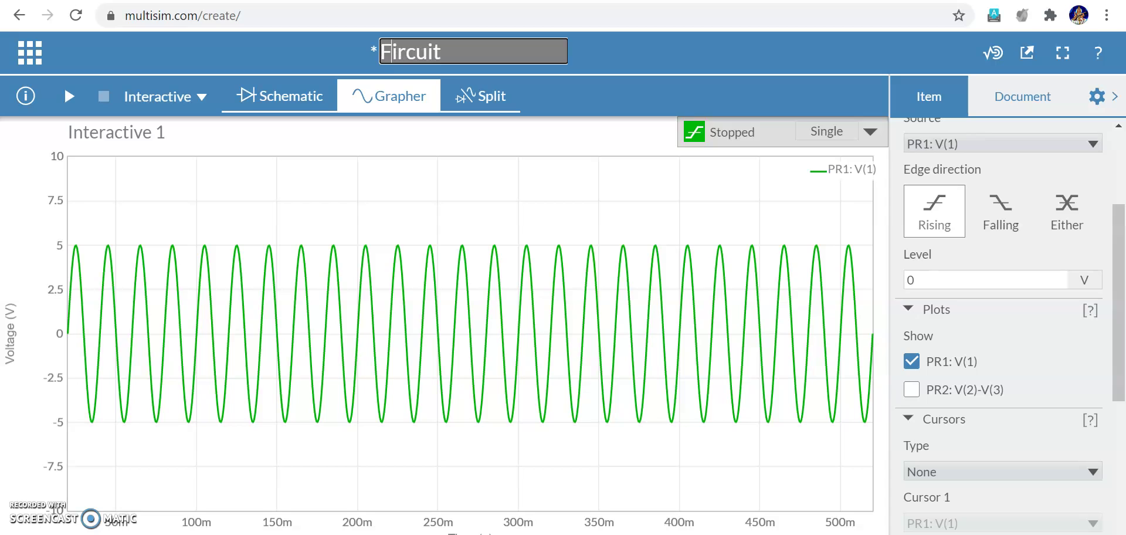
{"action": "type", "text": "e "}
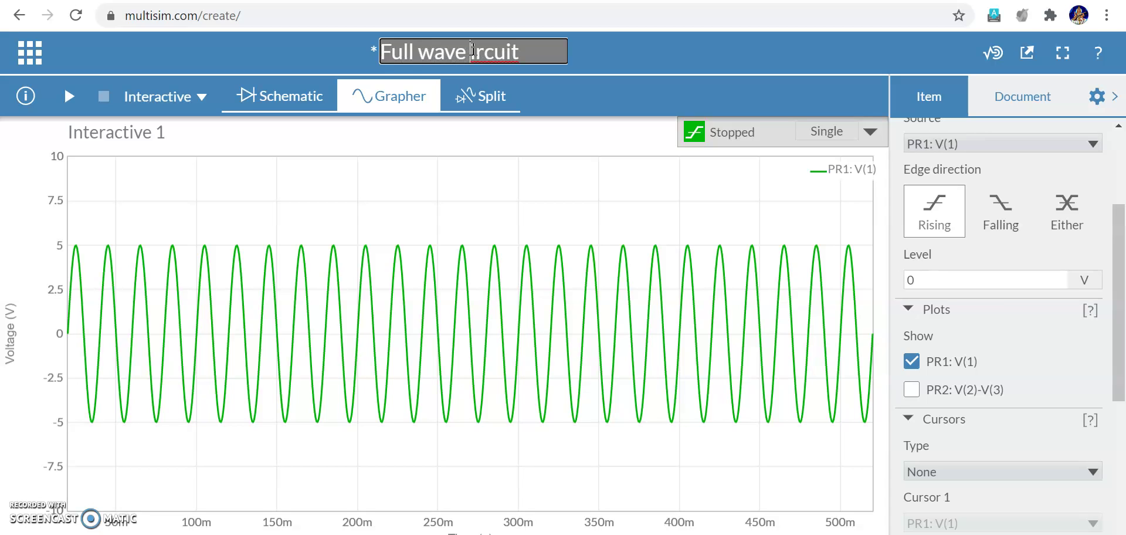
{"action": "type", "text": "ci"}
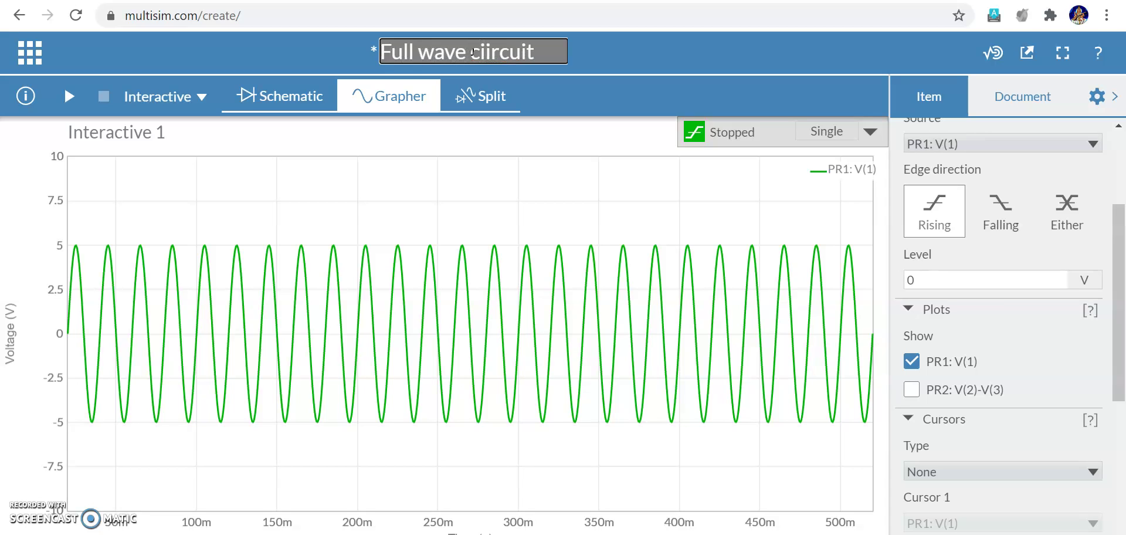
{"action": "key", "text": "BackSpace"}
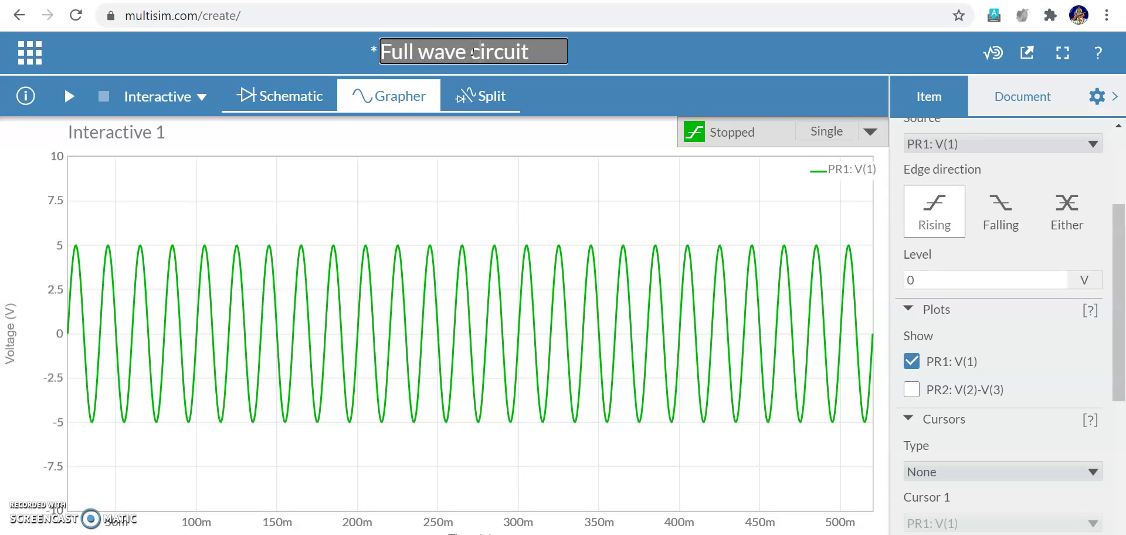
{"action": "left_click", "coordinate": [800, 66]}
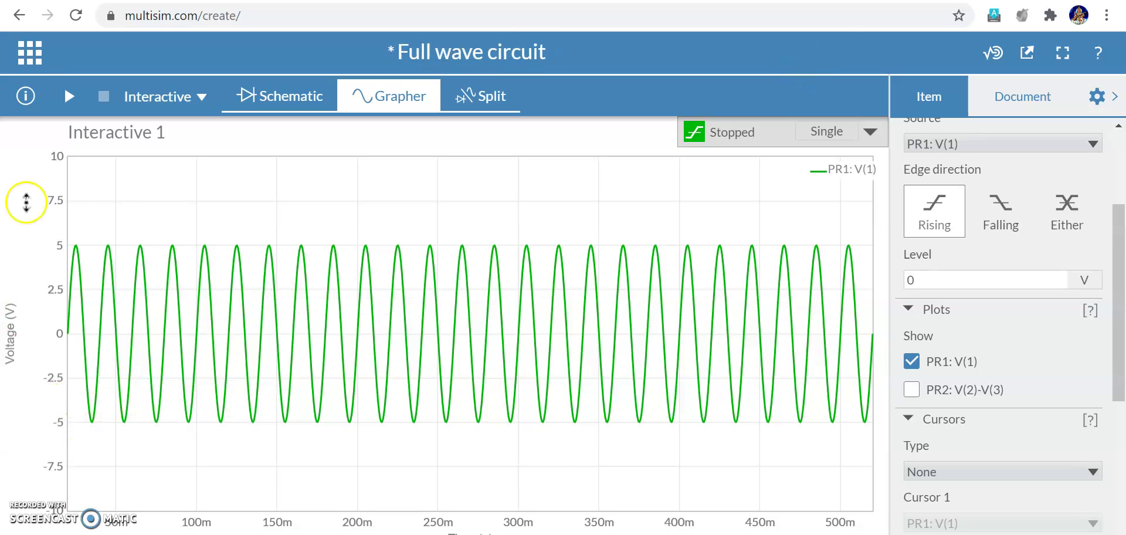
Save the circuit online with public visibility under the name "Full wave circuit".
{"action": "left_click", "coordinate": [30, 52]}
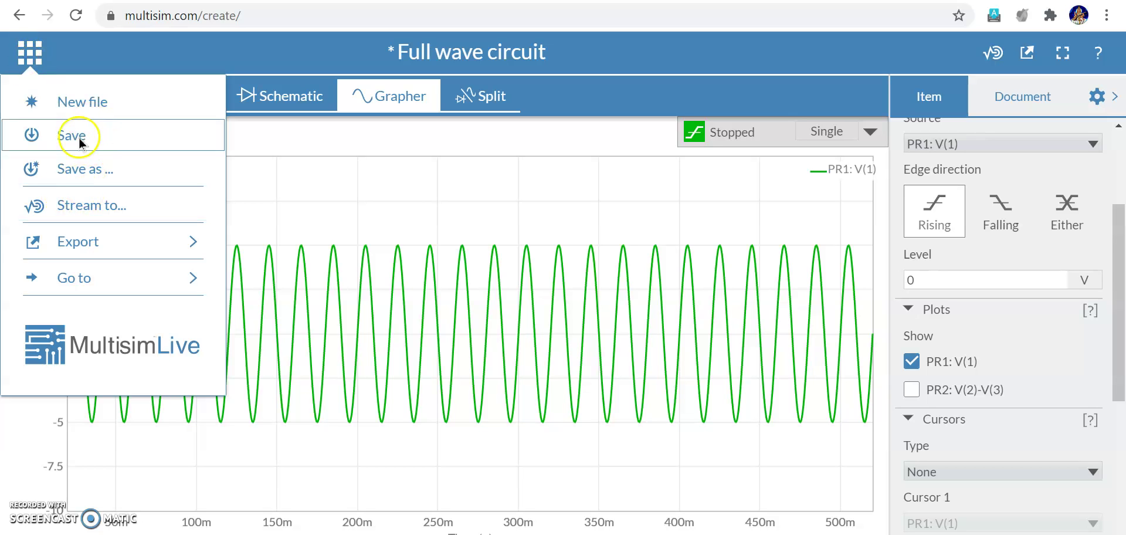
{"action": "left_click", "coordinate": [83, 148]}
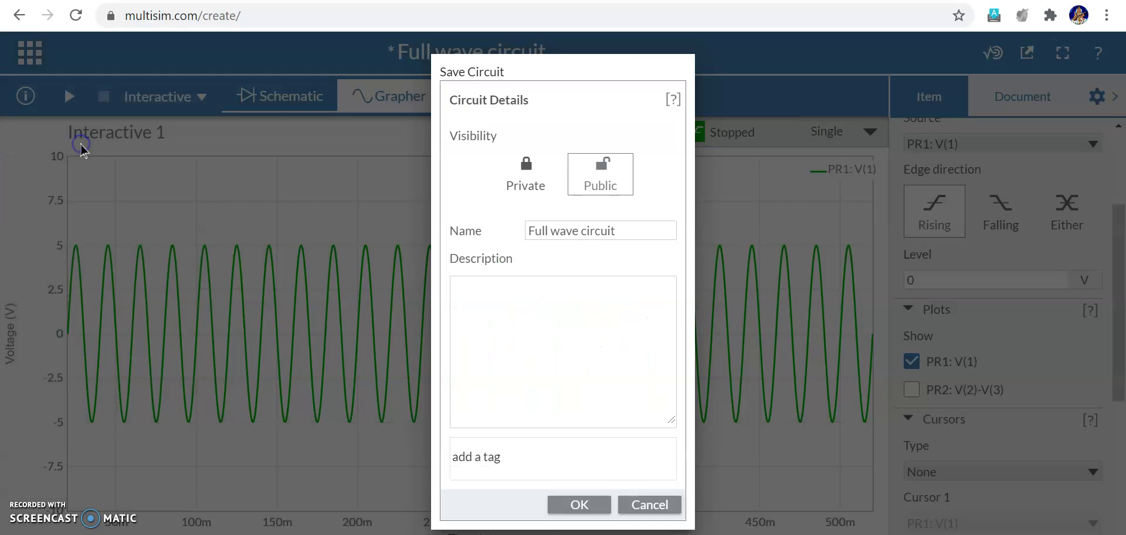
{"action": "left_click", "coordinate": [564, 505]}
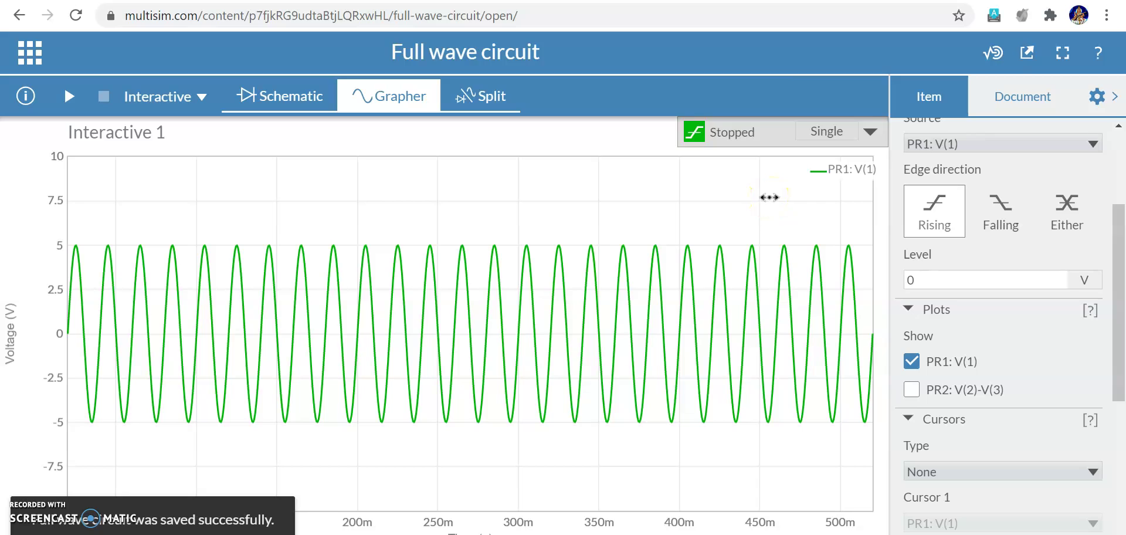
Export the schematic image as a PNG named "Full wave circuit-schematic" in the Basic electronics Lab folder.
{"action": "left_click", "coordinate": [1028, 51]}
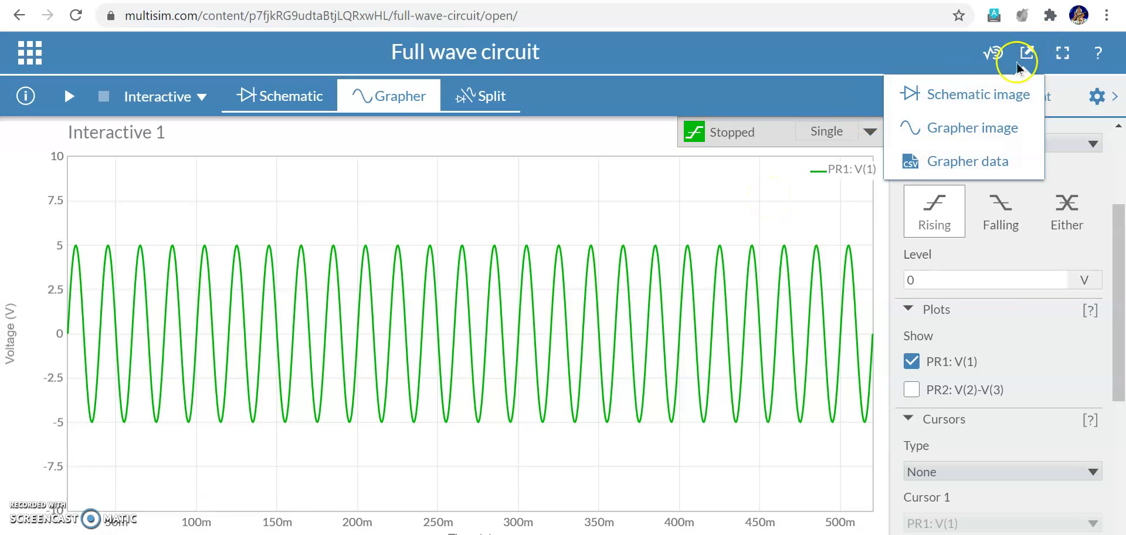
{"action": "left_click", "coordinate": [983, 89]}
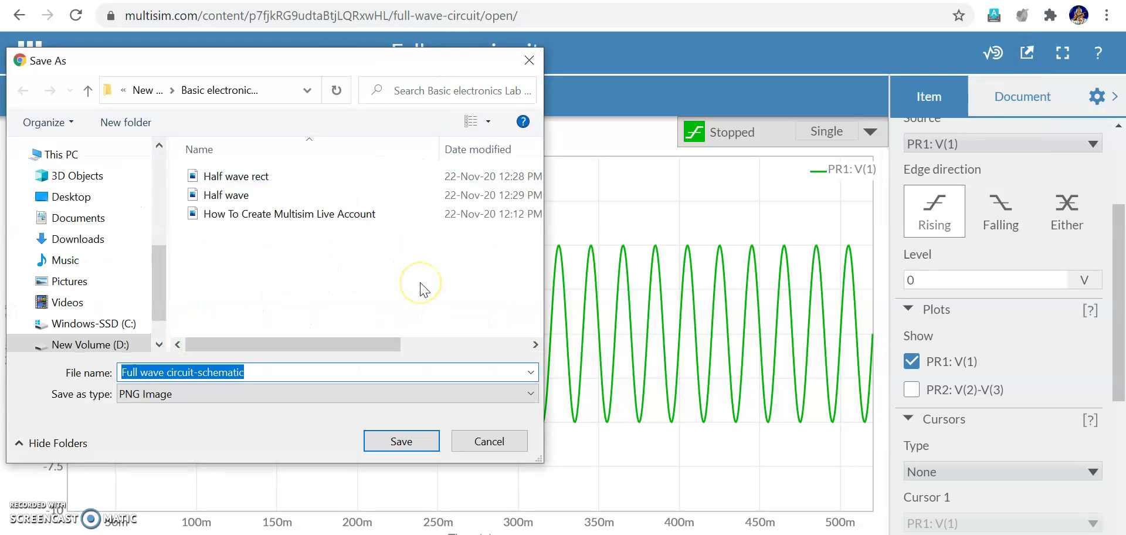
{"action": "key", "text": "Return"}
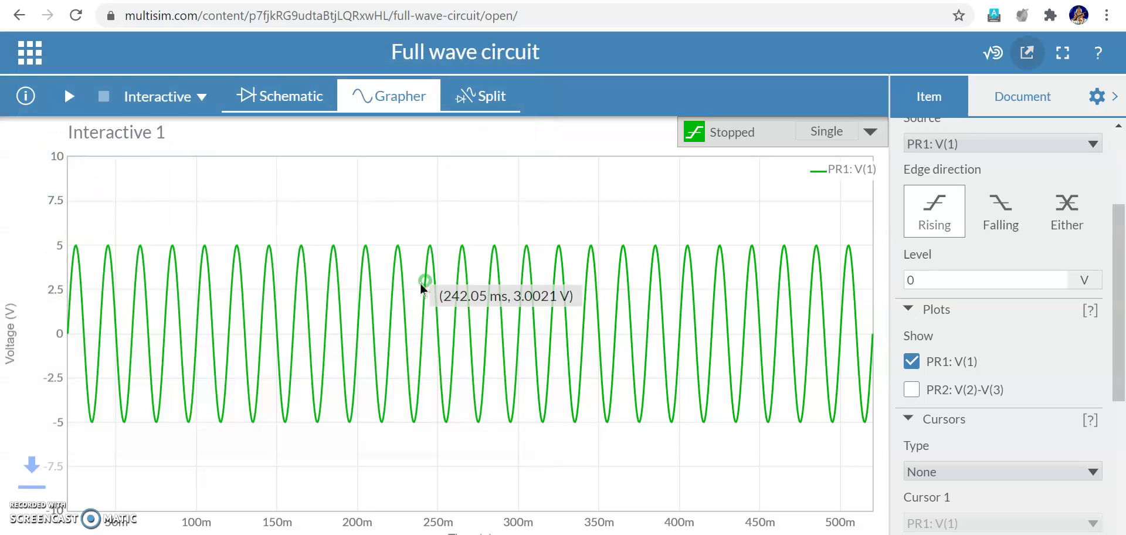
Export the Grapher image of the PR1 input waveform as a PNG named "Full wave circuit-Grapher".
{"action": "left_click", "coordinate": [1028, 52]}
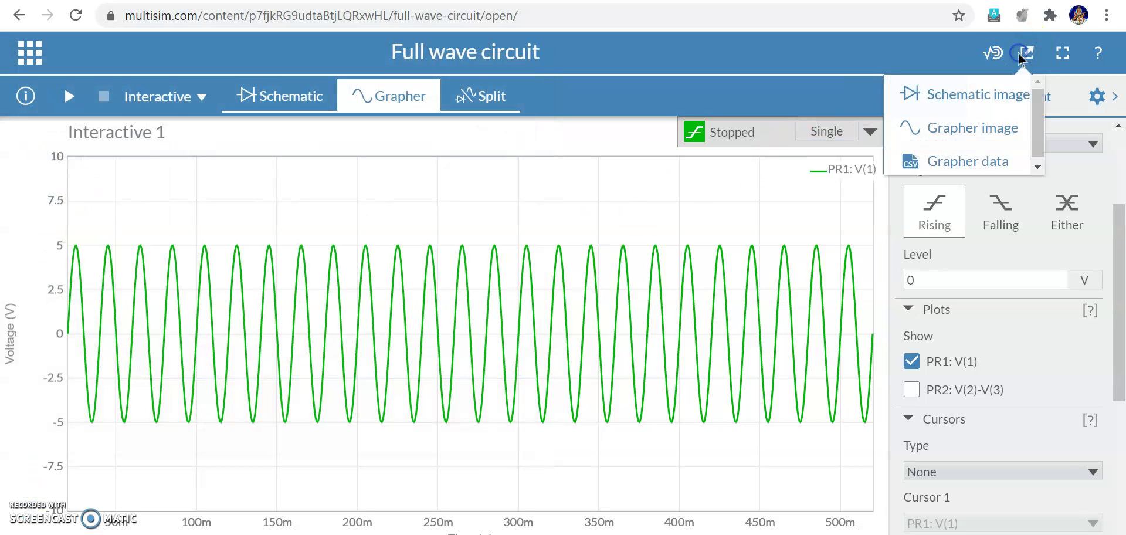
{"action": "left_click", "coordinate": [970, 129]}
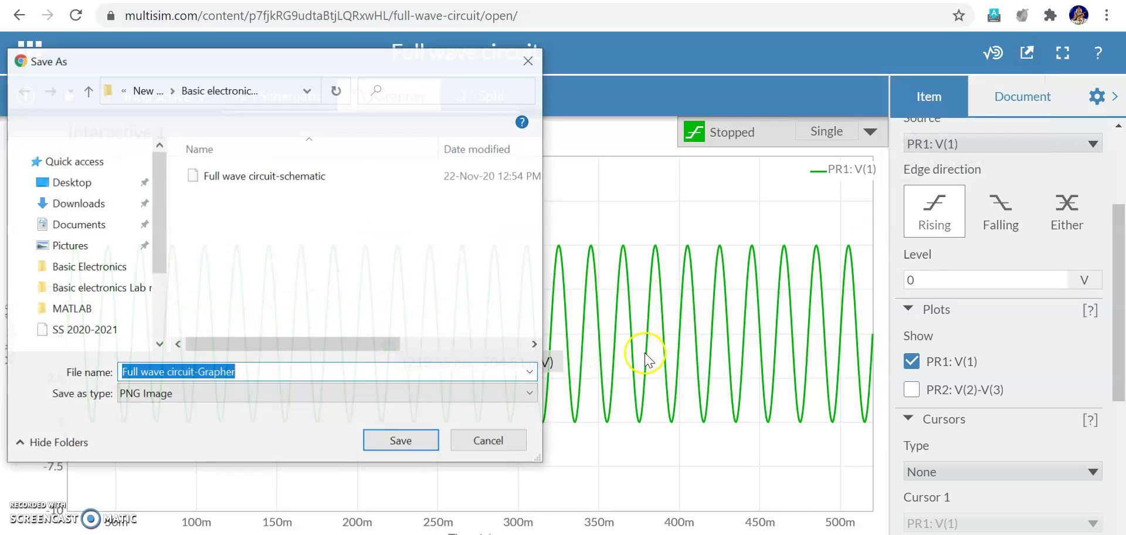
{"action": "left_click", "coordinate": [415, 441]}
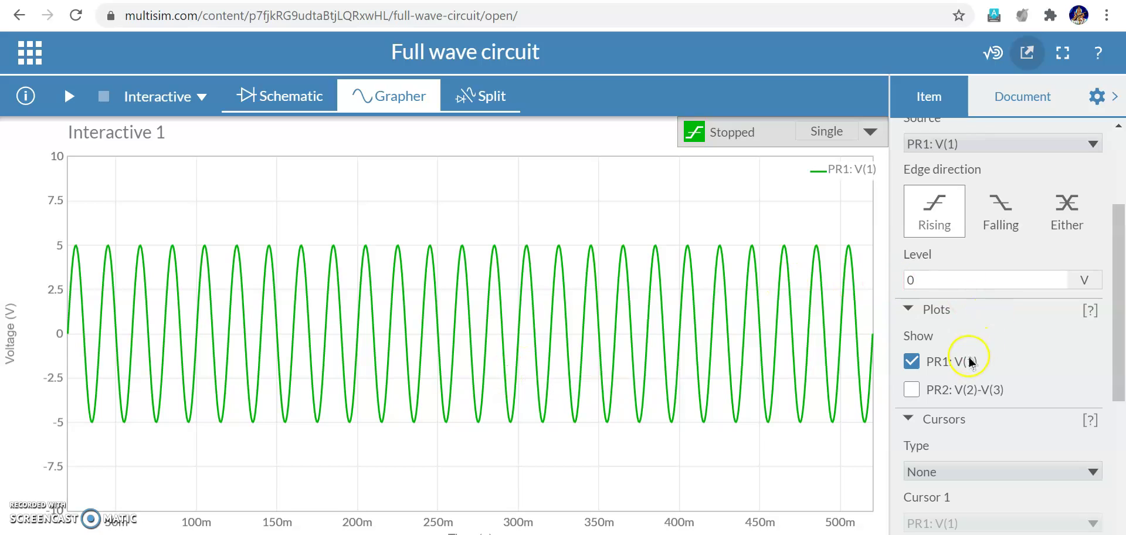
Show only the PR2: V(2)-V(3) plot and export its Grapher image as "Full wave circuit-Grapher (1)".
{"action": "left_click", "coordinate": [911, 390]}
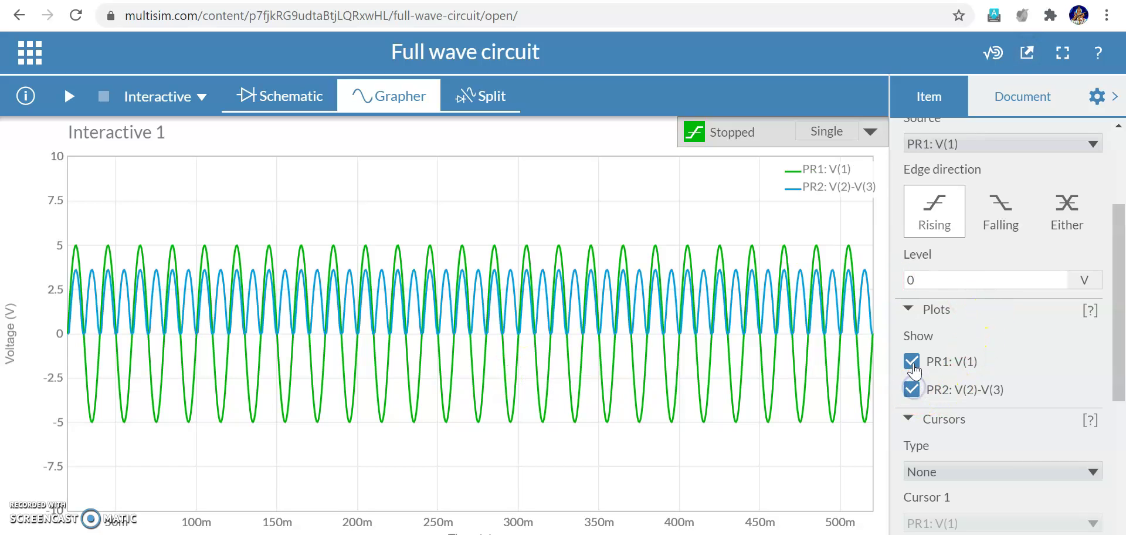
{"action": "left_click", "coordinate": [912, 364]}
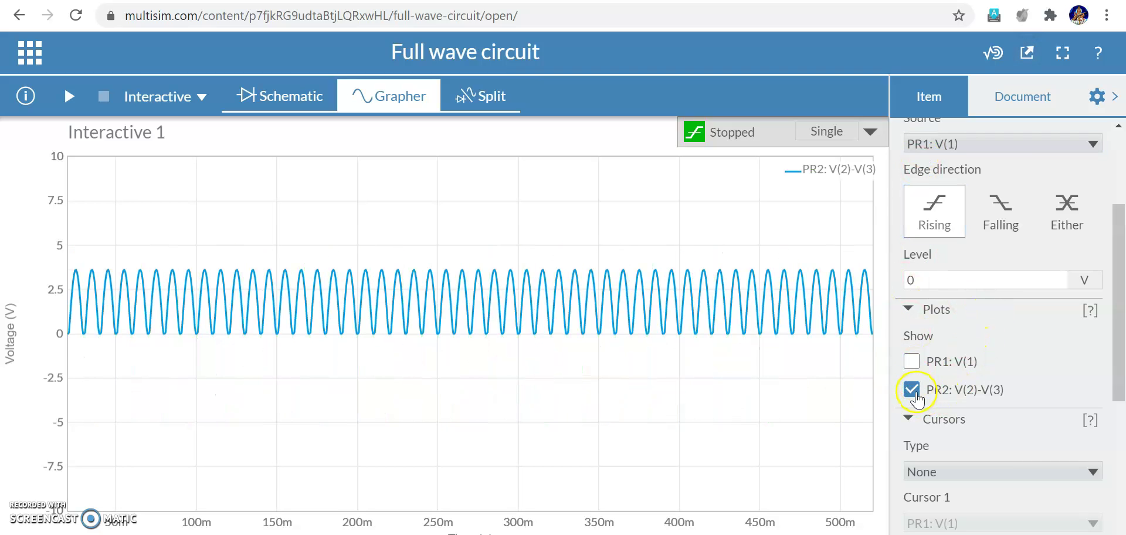
{"action": "left_click", "coordinate": [1017, 48]}
{"action": "left_click", "coordinate": [1027, 51]}
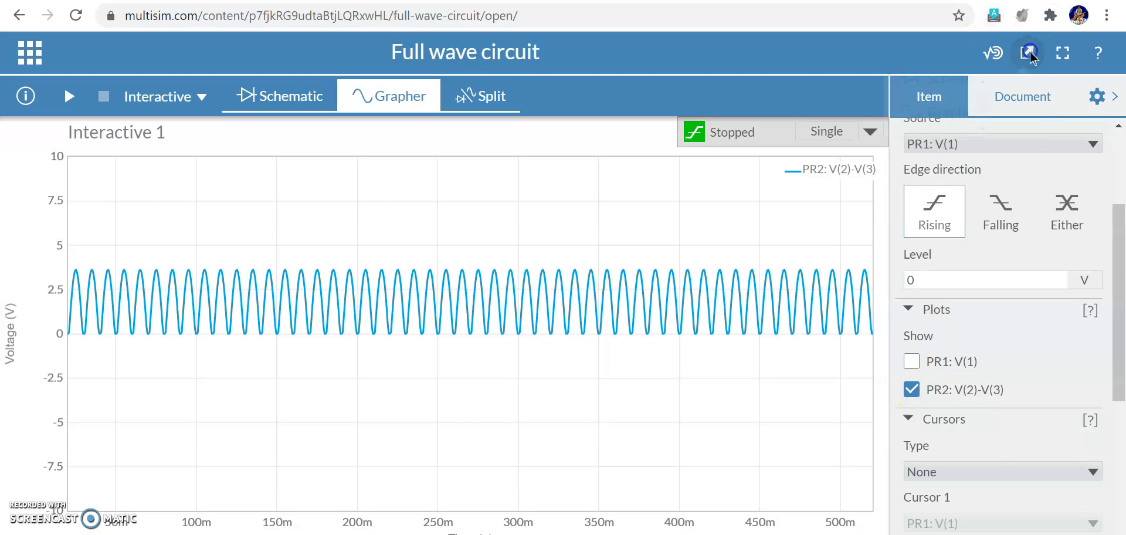
{"action": "left_click", "coordinate": [971, 126]}
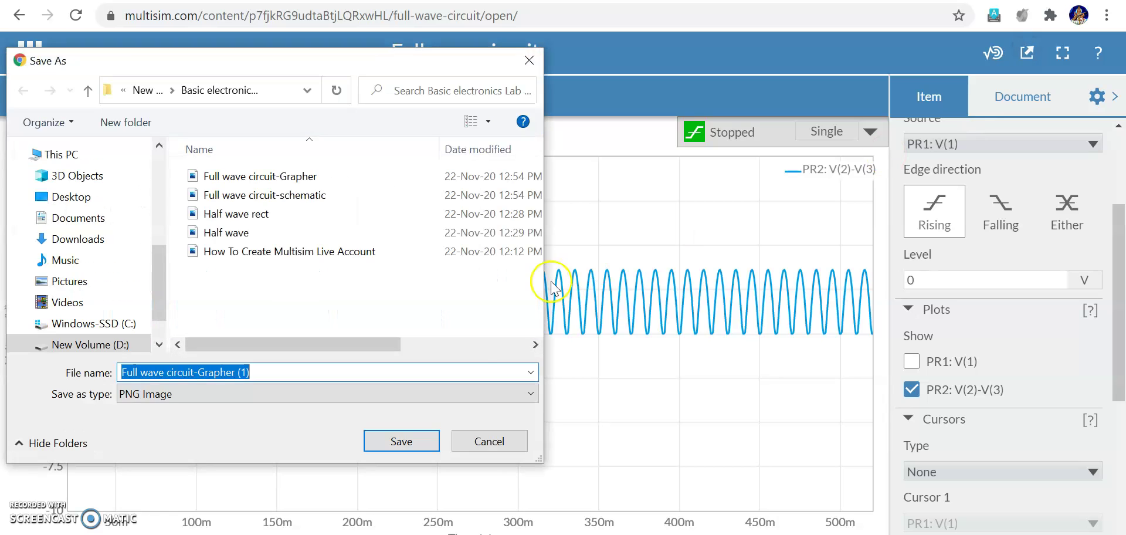
{"action": "left_click", "coordinate": [401, 441]}
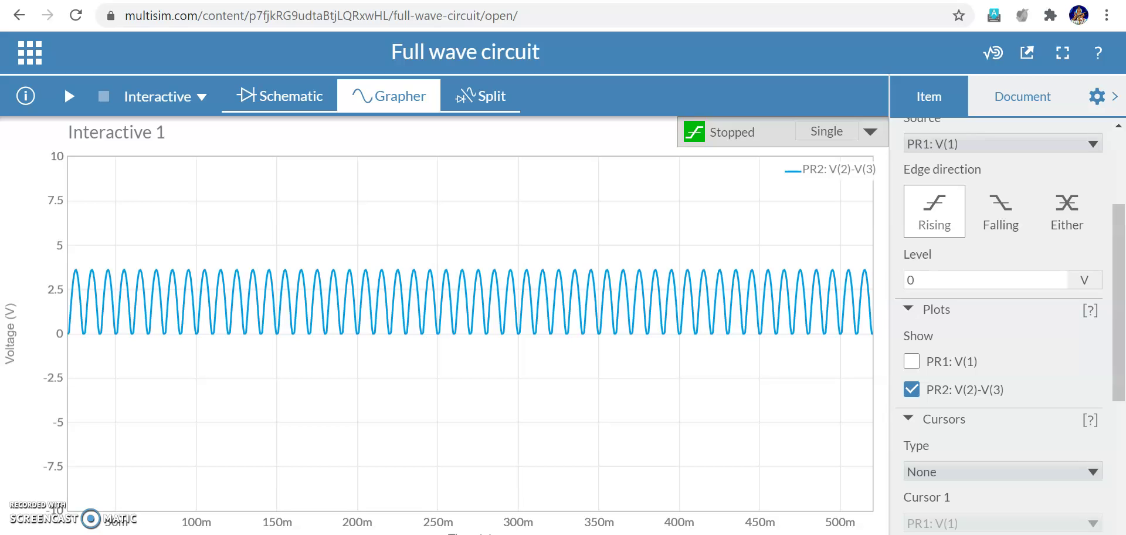
Switch to the Photos app and view the exported schematic and PR1 waveform images.
{"action": "left_click", "coordinate": [173, 531]}
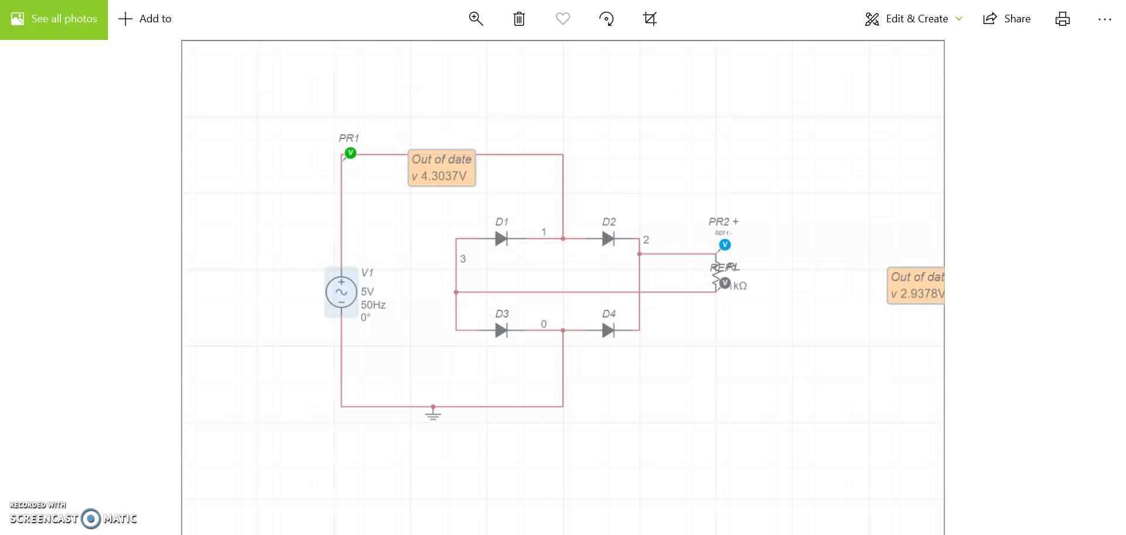
{"action": "key", "text": "Right"}
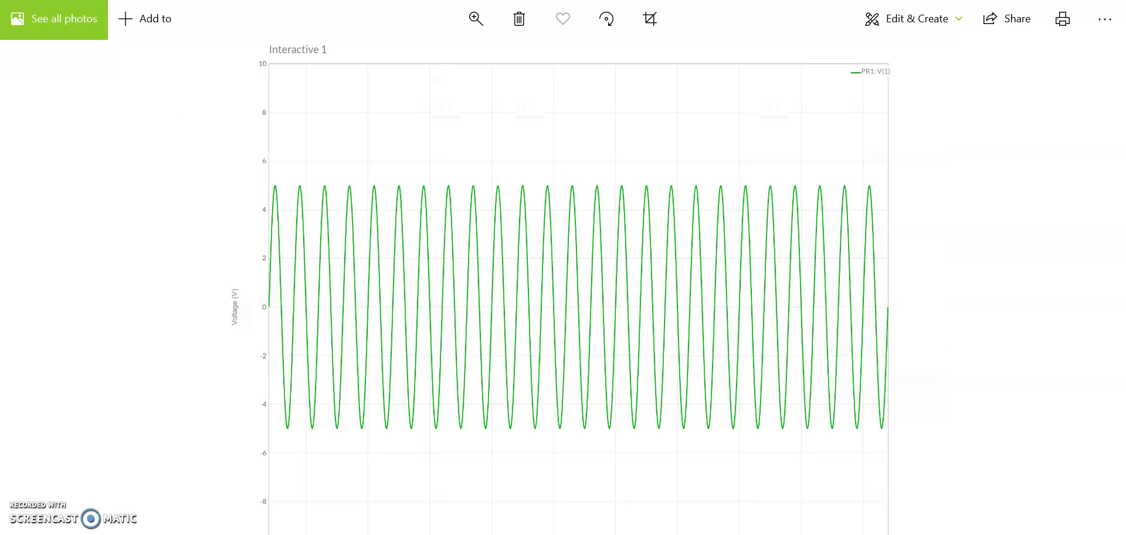